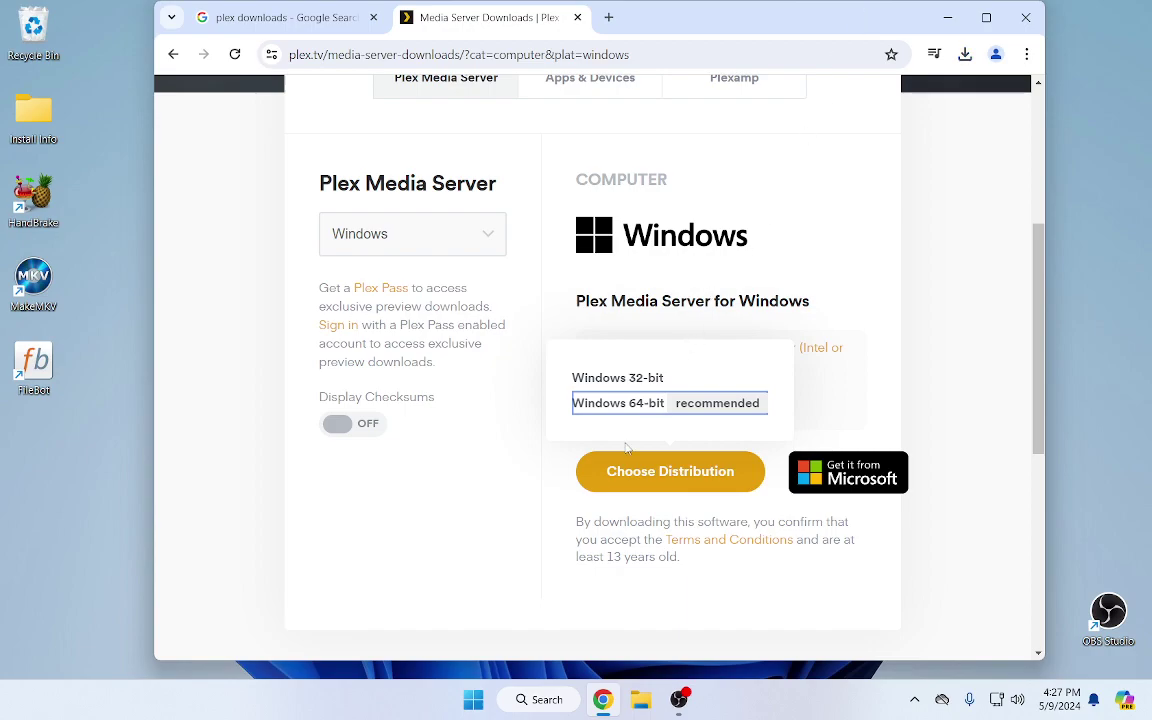
Launch the downloaded PlexMediaServer installer from File Explorer's Downloads folder to open the 1.40.2.8395 setup wizard
click(255, 18)
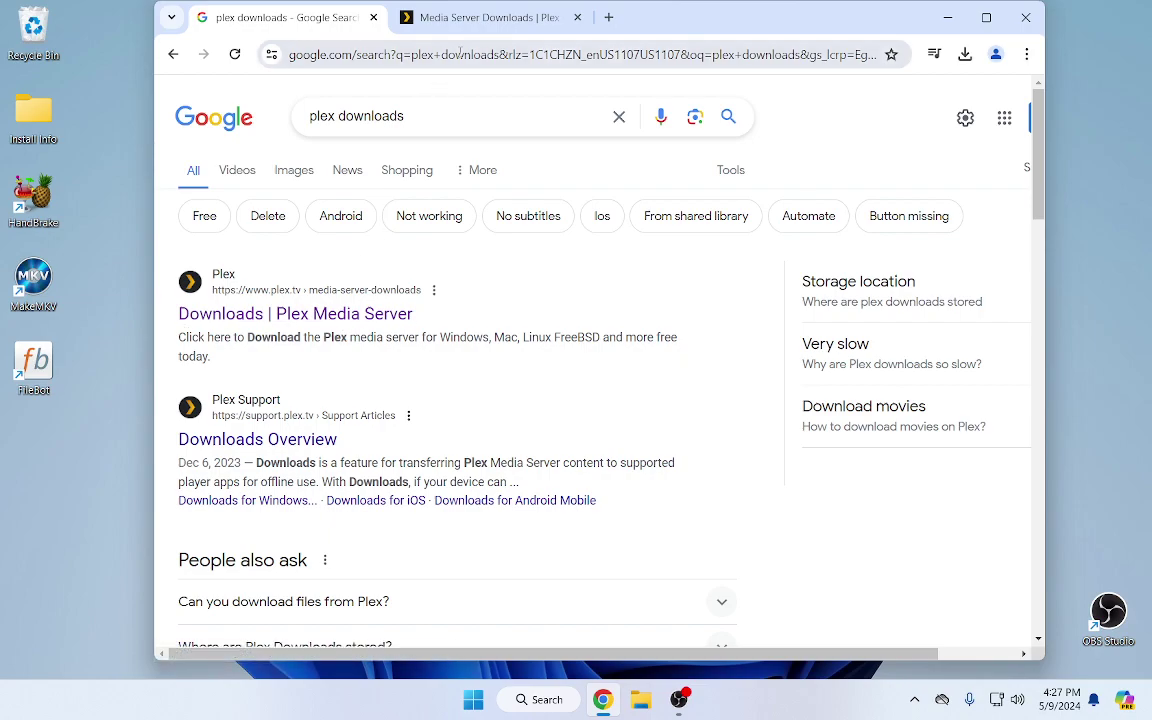
click(480, 24)
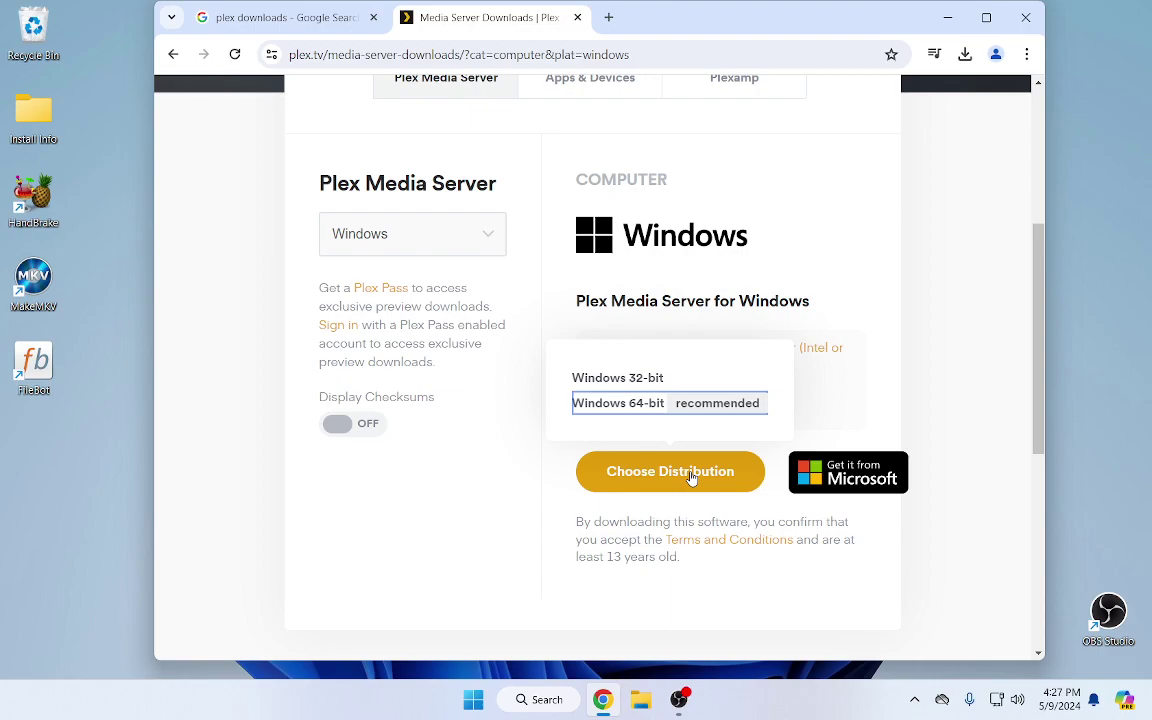
click(640, 700)
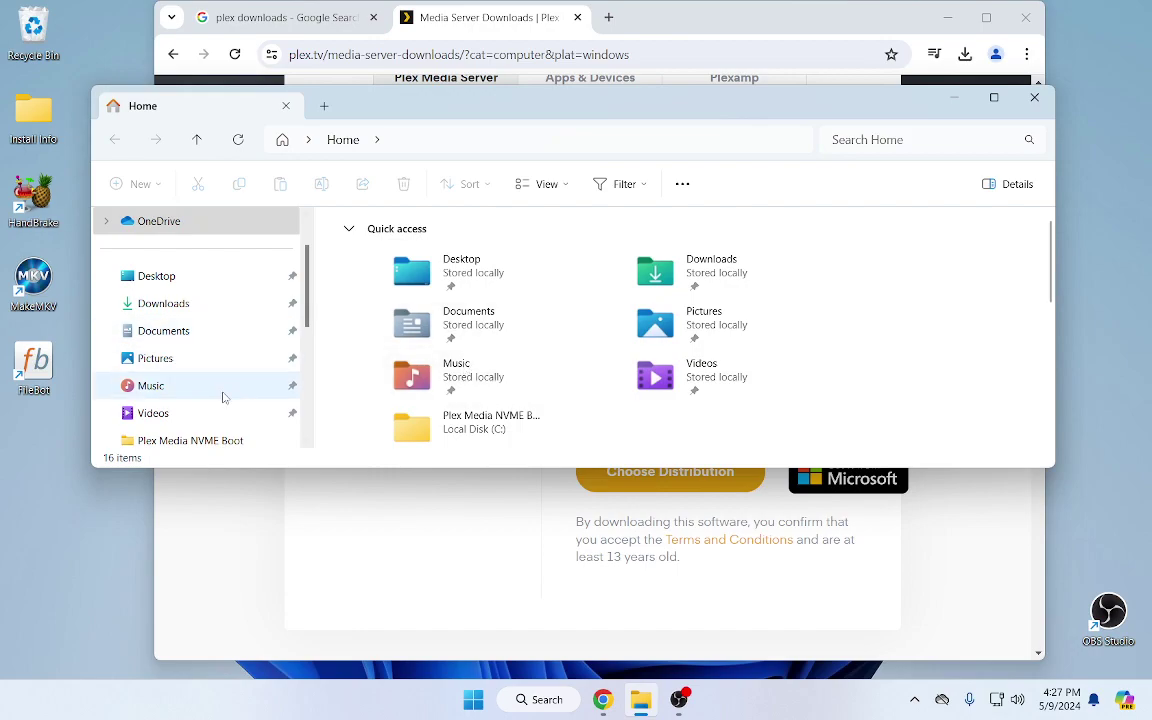
click(150, 305)
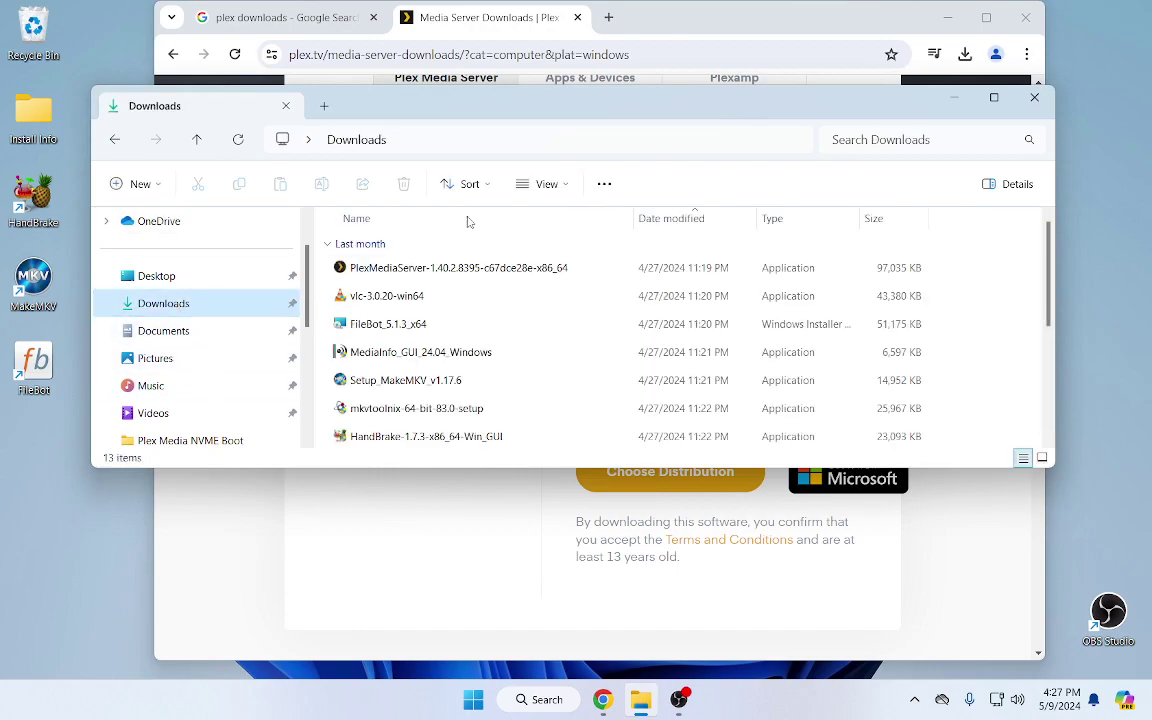
right_click(416, 275)
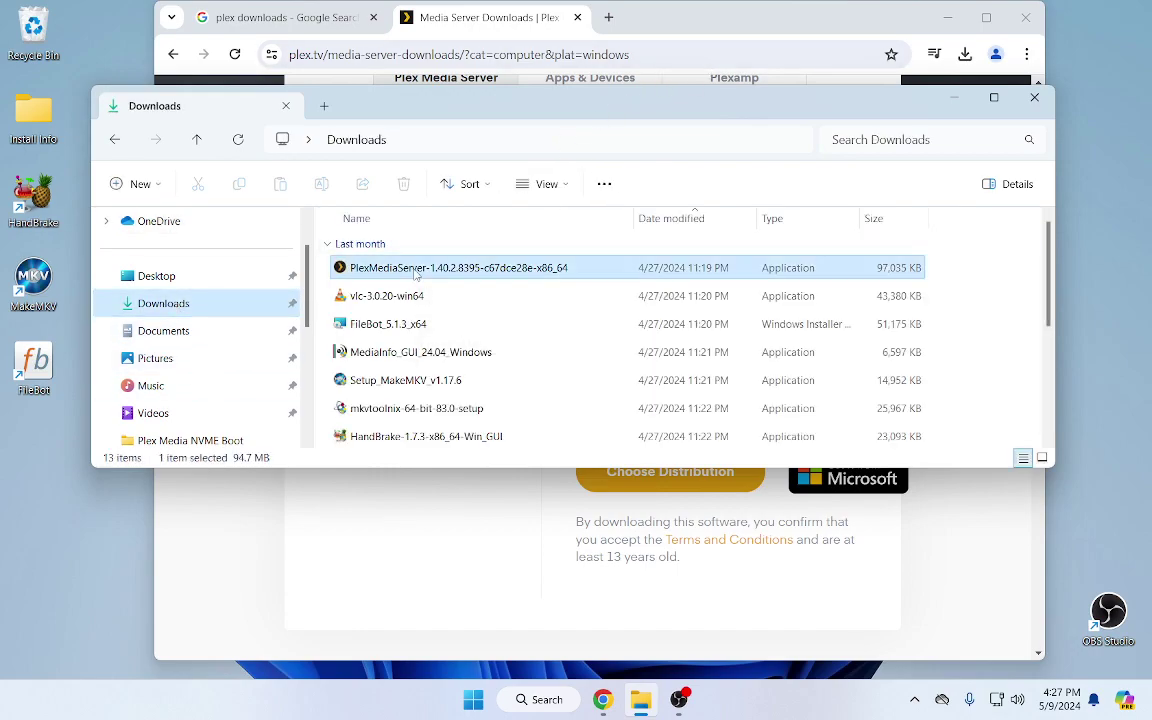
click(450, 325)
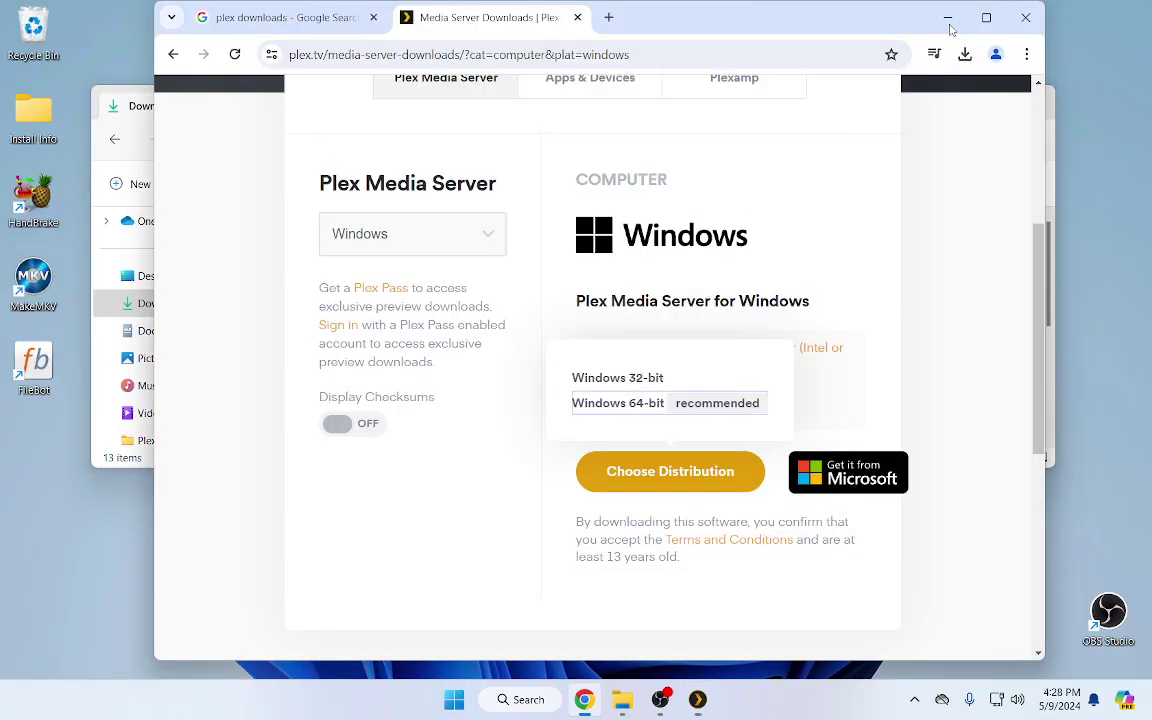
Minimize the other windows, keep the default install location and Start Menu folder, and install
click(947, 20)
click(956, 99)
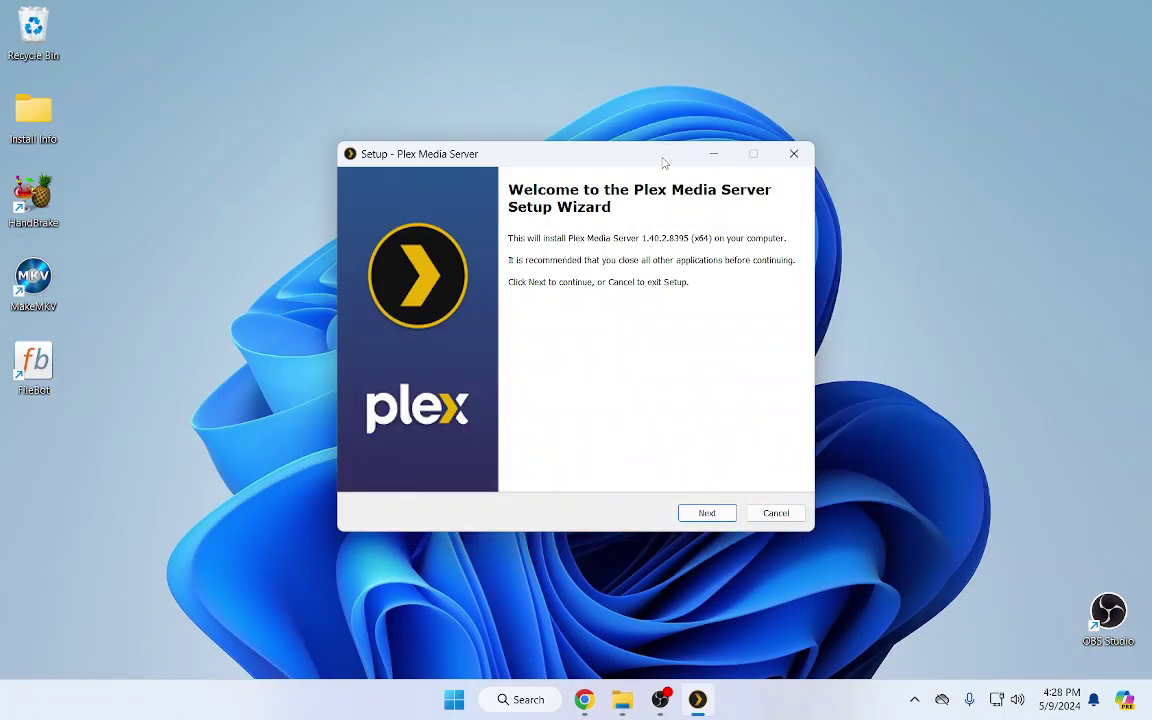
click(705, 514)
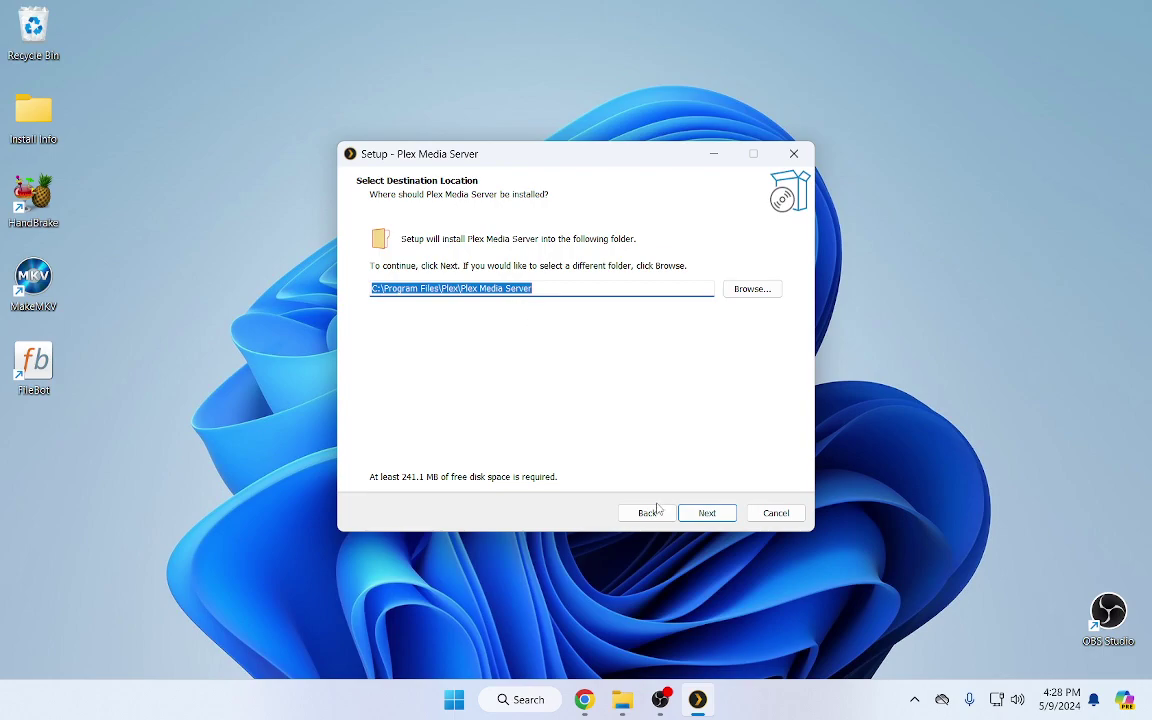
click(704, 514)
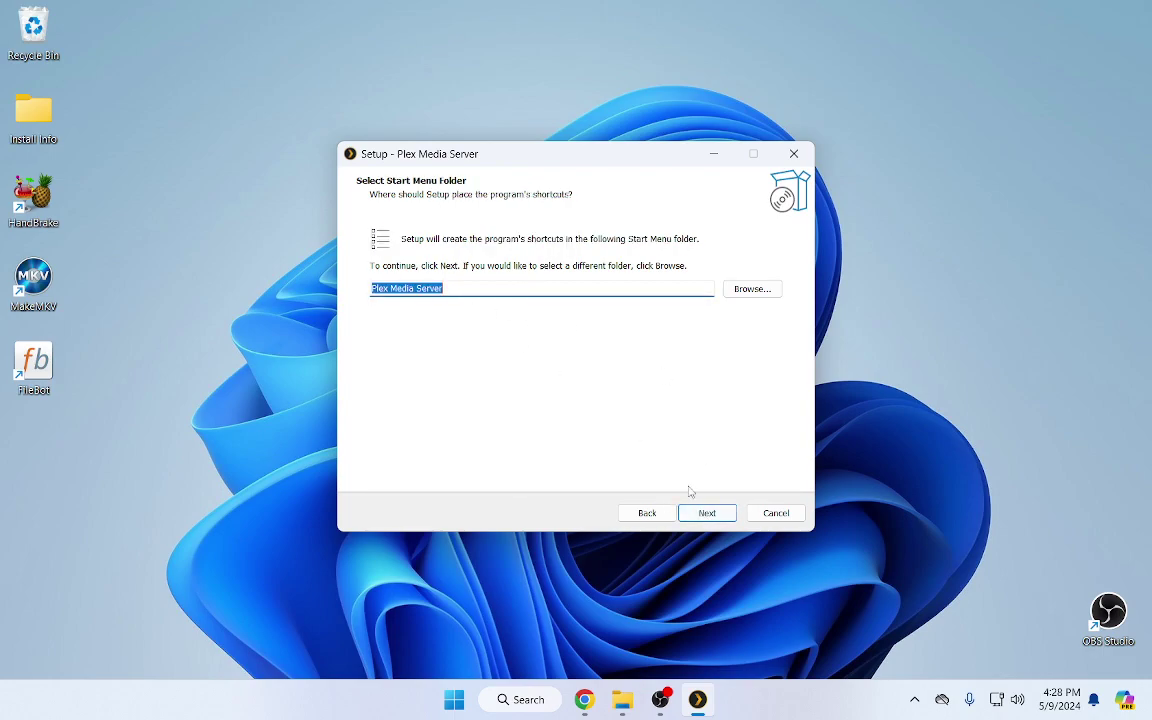
click(702, 513)
click(706, 513)
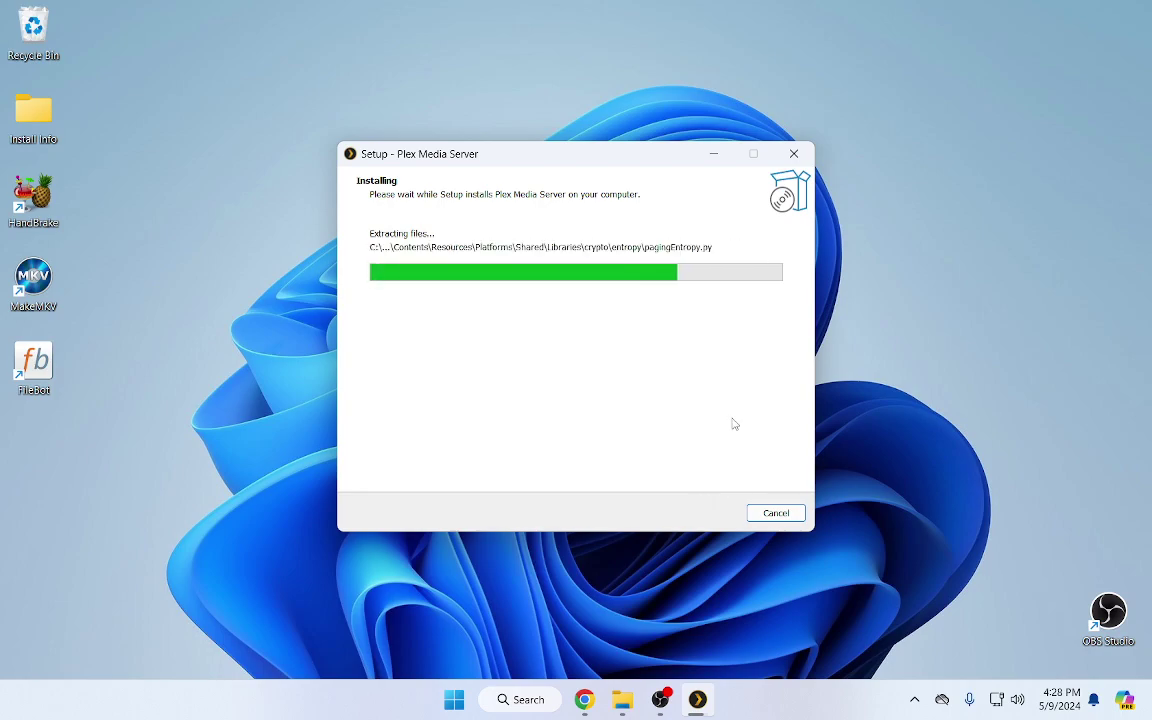
Browse drive C: into Plex Media NVME Boot > movie-libraries > movie-documentary and back to the drive list
click(622, 699)
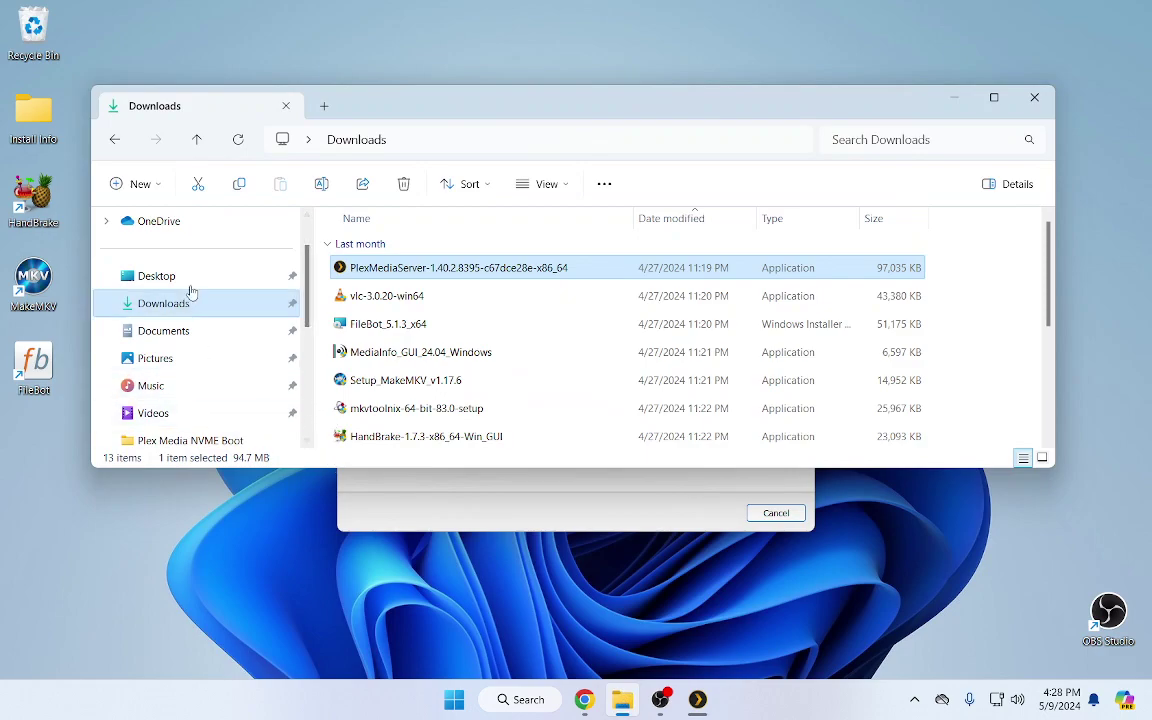
scroll(172, 286, up, 2)
scroll(168, 305, down, 4)
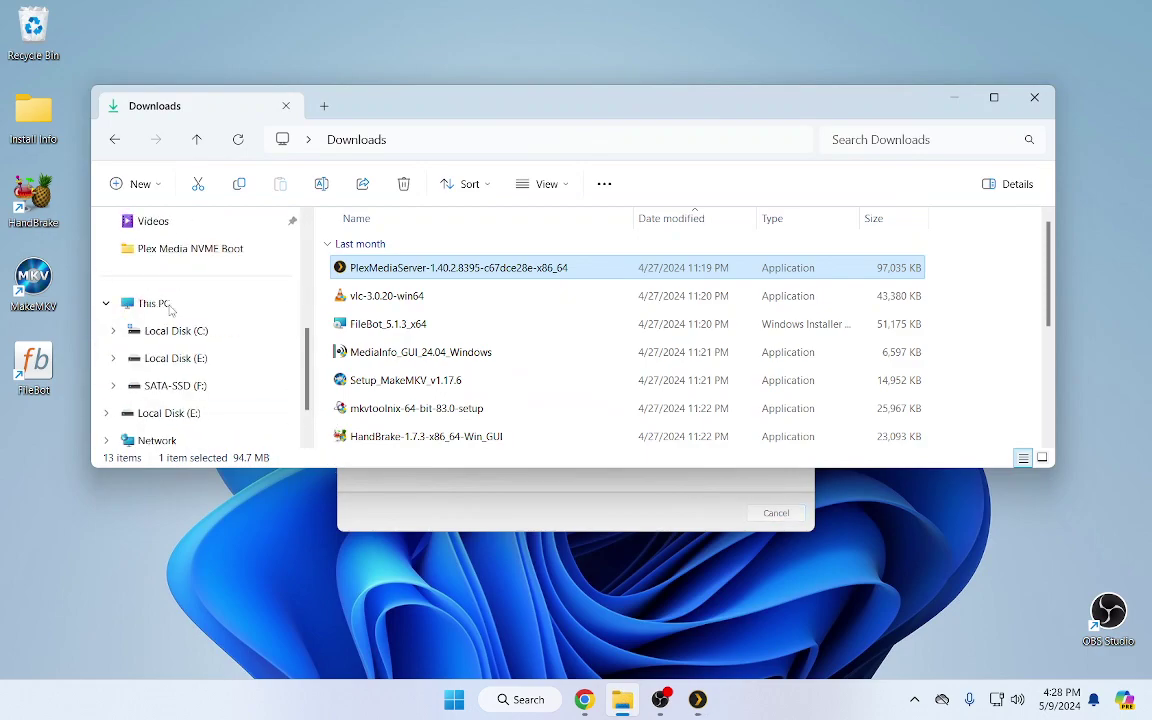
scroll(167, 305, up, 1)
click(146, 331)
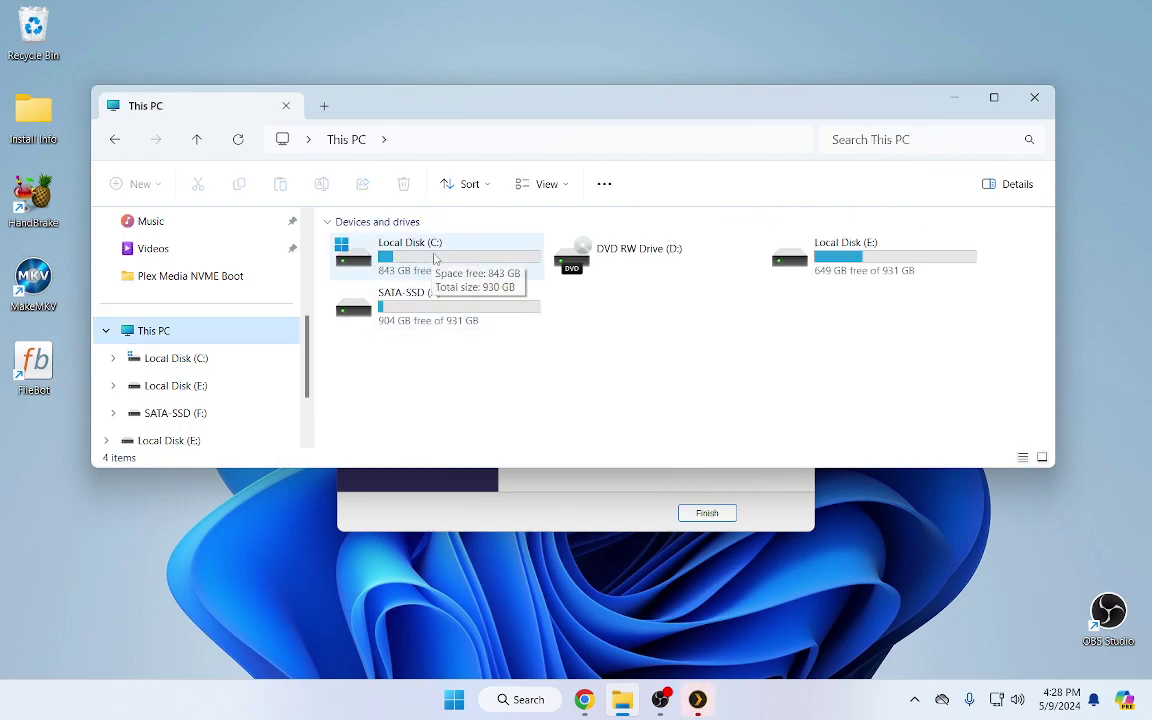
double_click(434, 258)
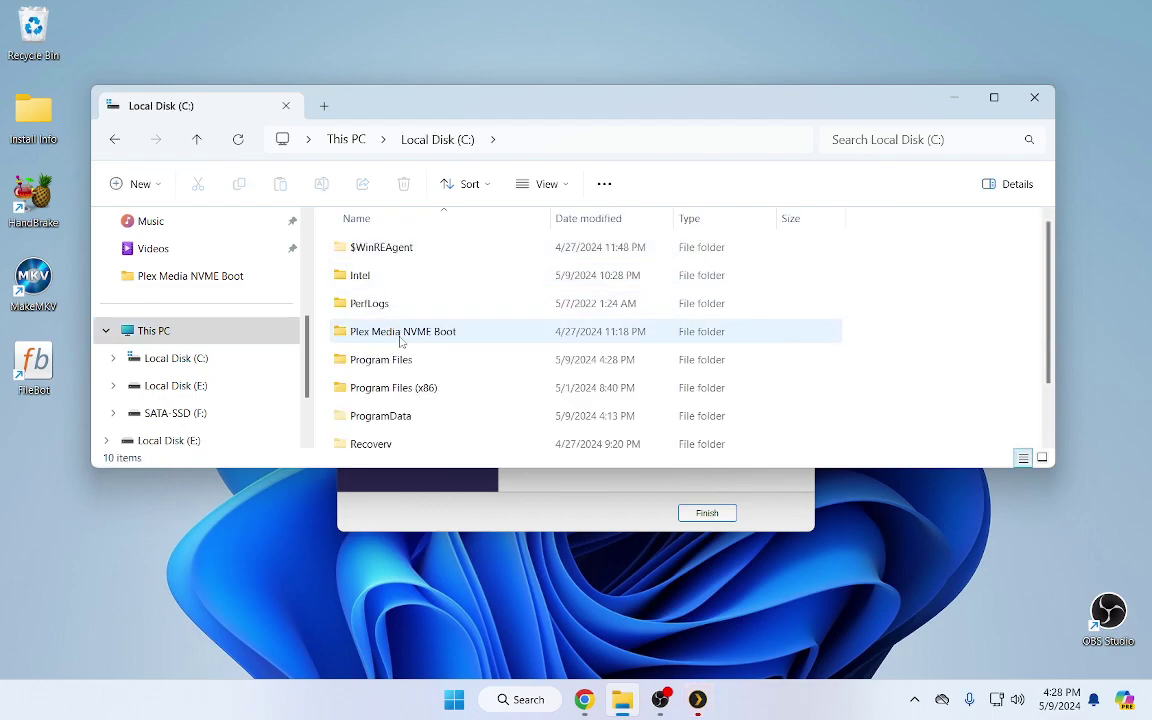
scroll(400, 341, down, 1)
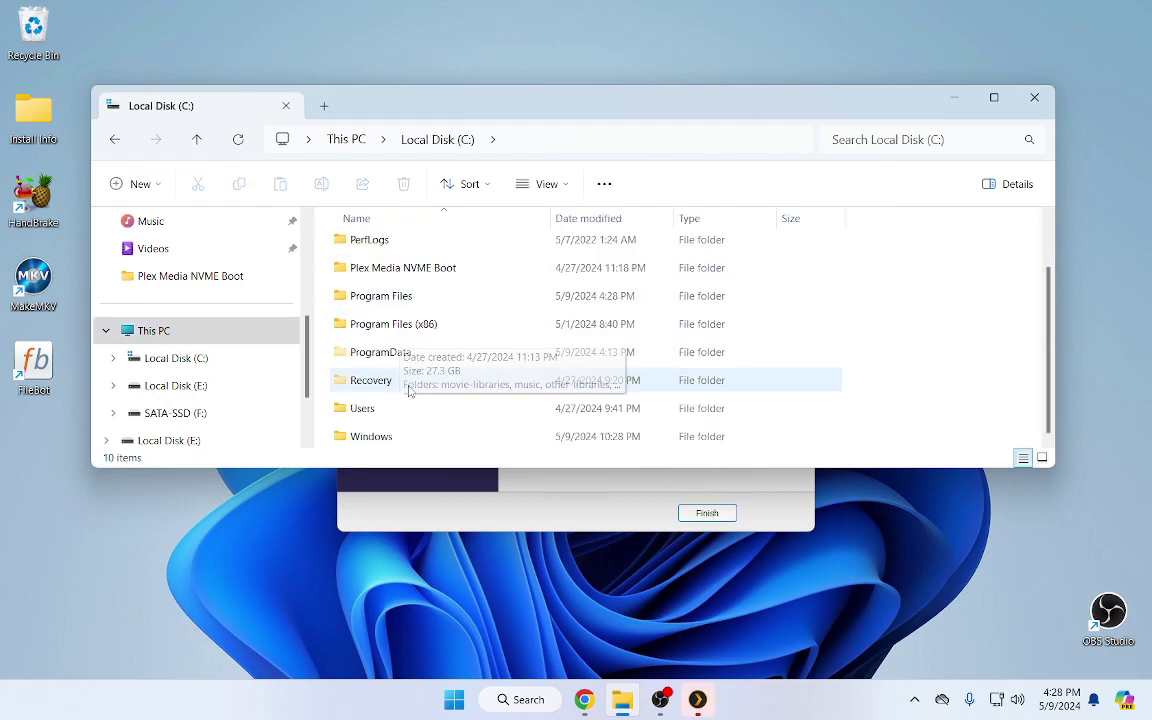
scroll(405, 385, up, 1)
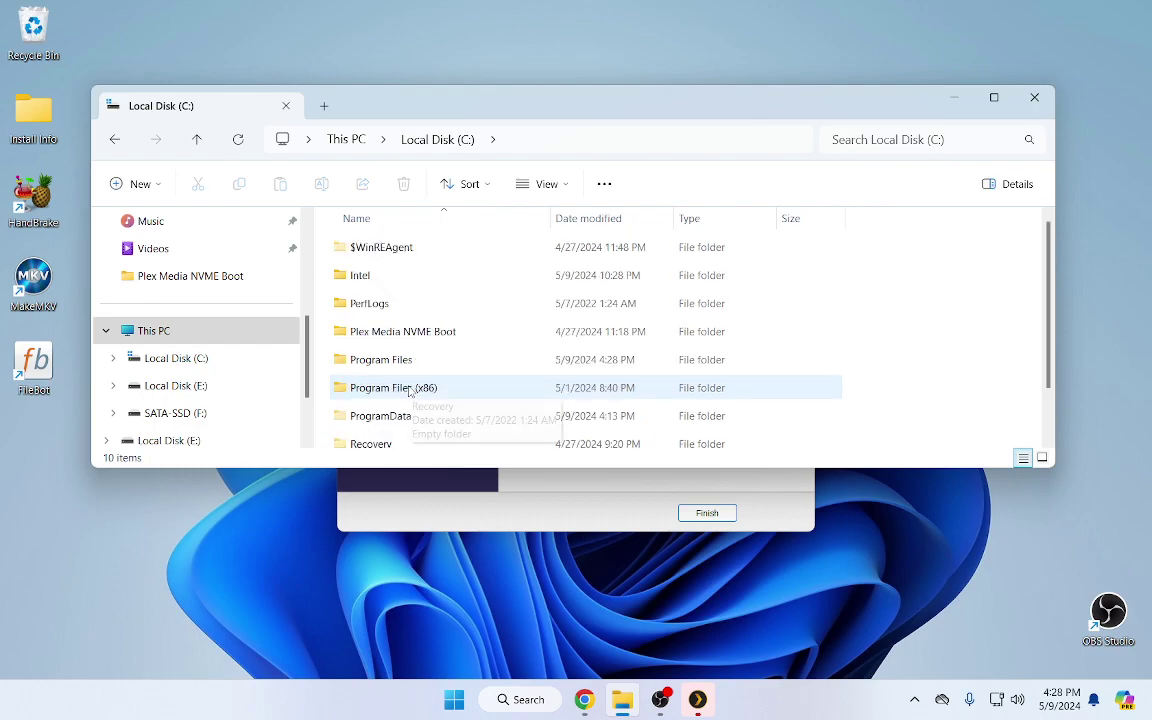
double_click(389, 334)
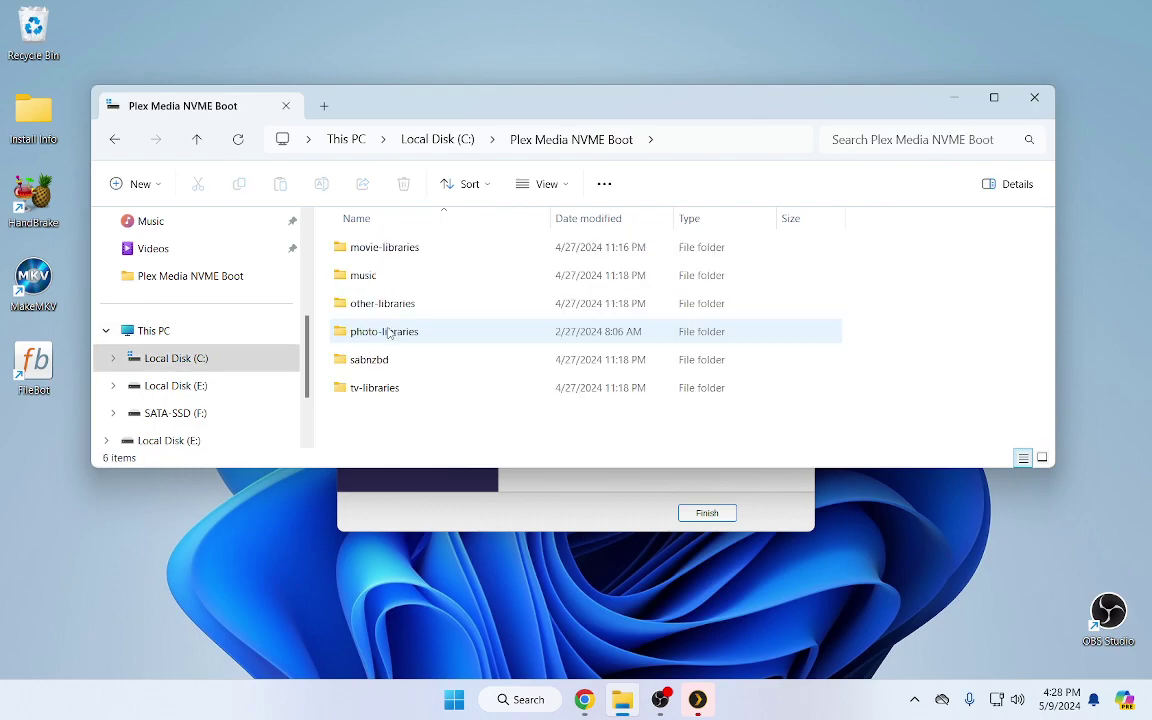
double_click(399, 257)
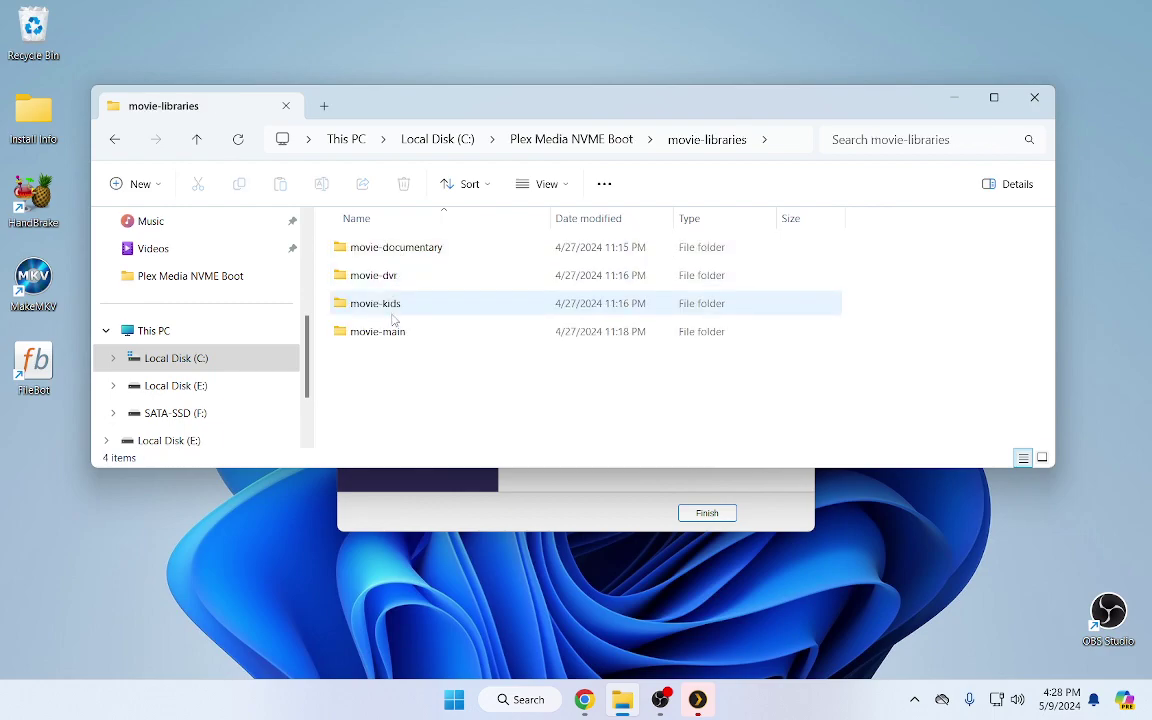
double_click(404, 252)
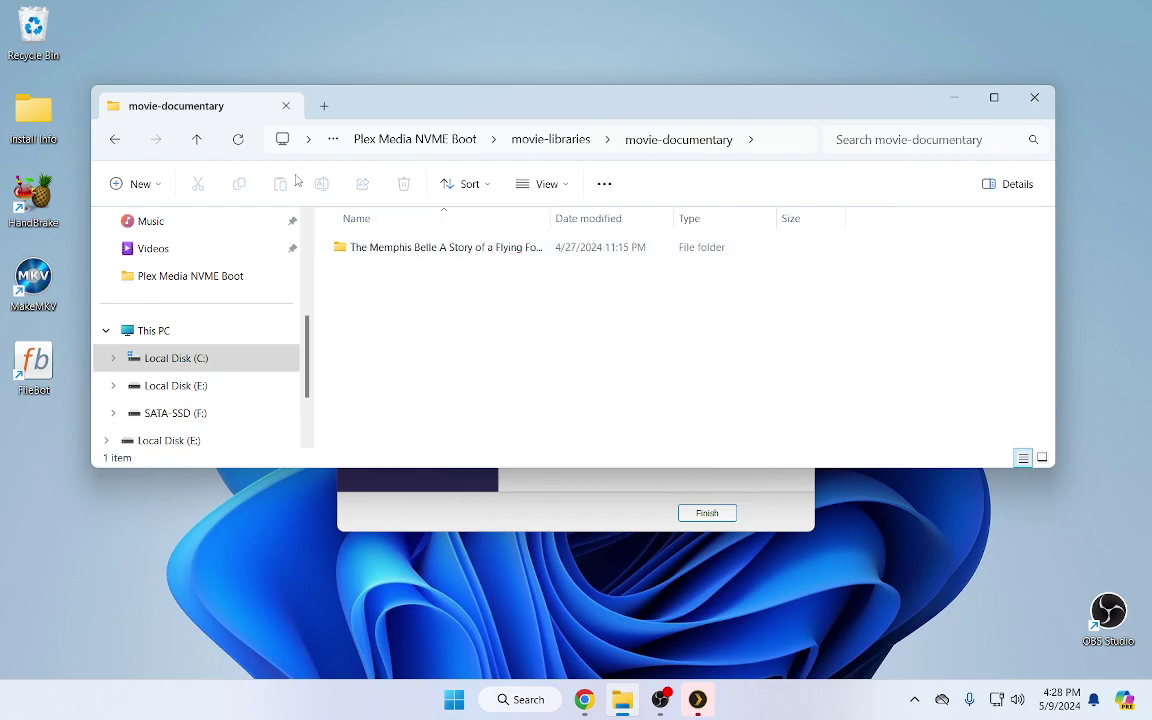
click(116, 140)
click(116, 140)
click(116, 140)
click(116, 140)
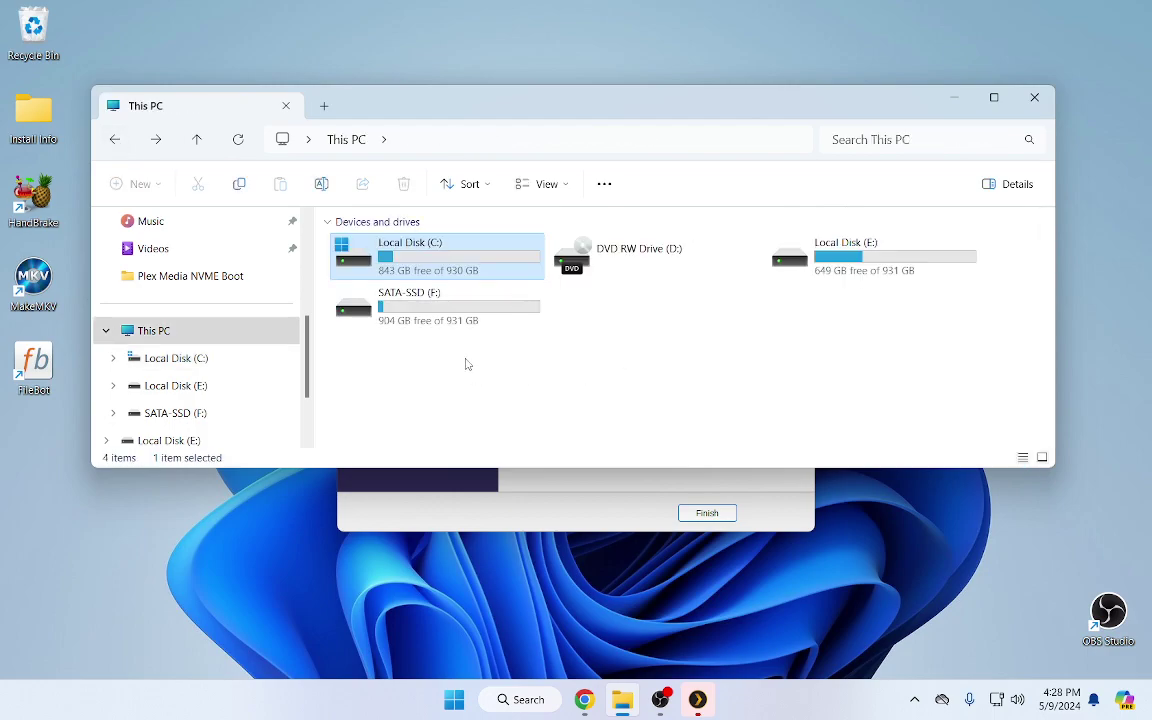
Browse SATA-SSD (F:) into Plex Media SATA SSD > tv-libraries > tv-kids and back to the drive list
double_click(436, 310)
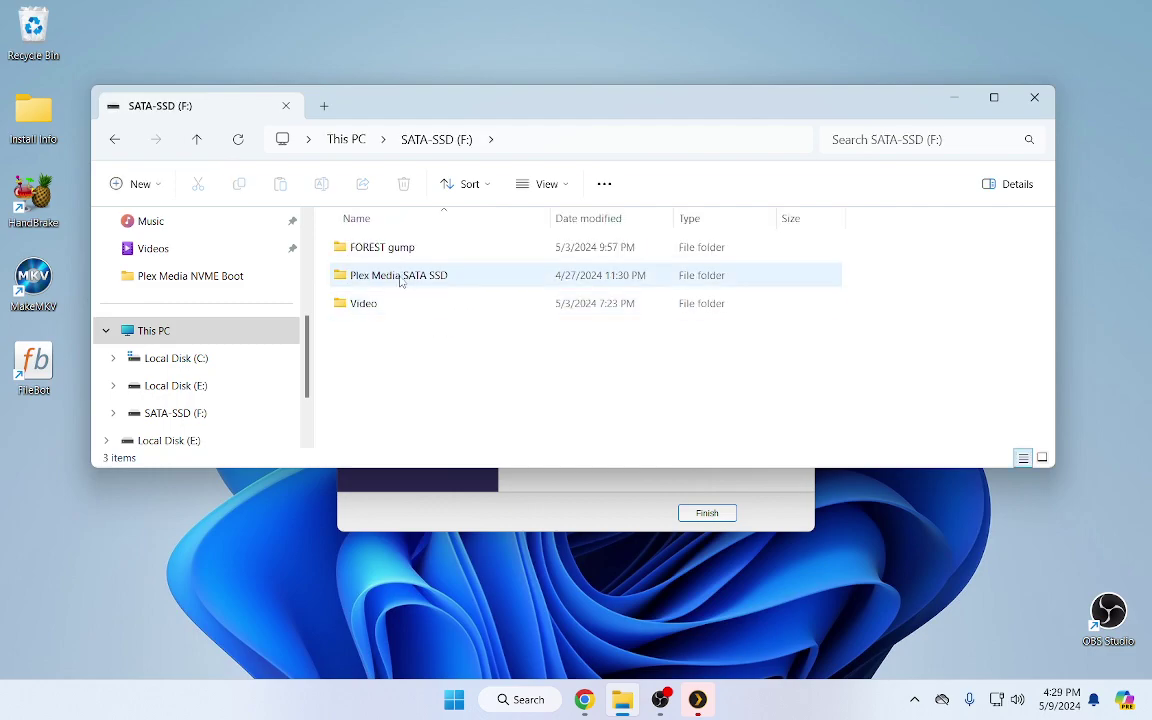
double_click(398, 279)
double_click(388, 256)
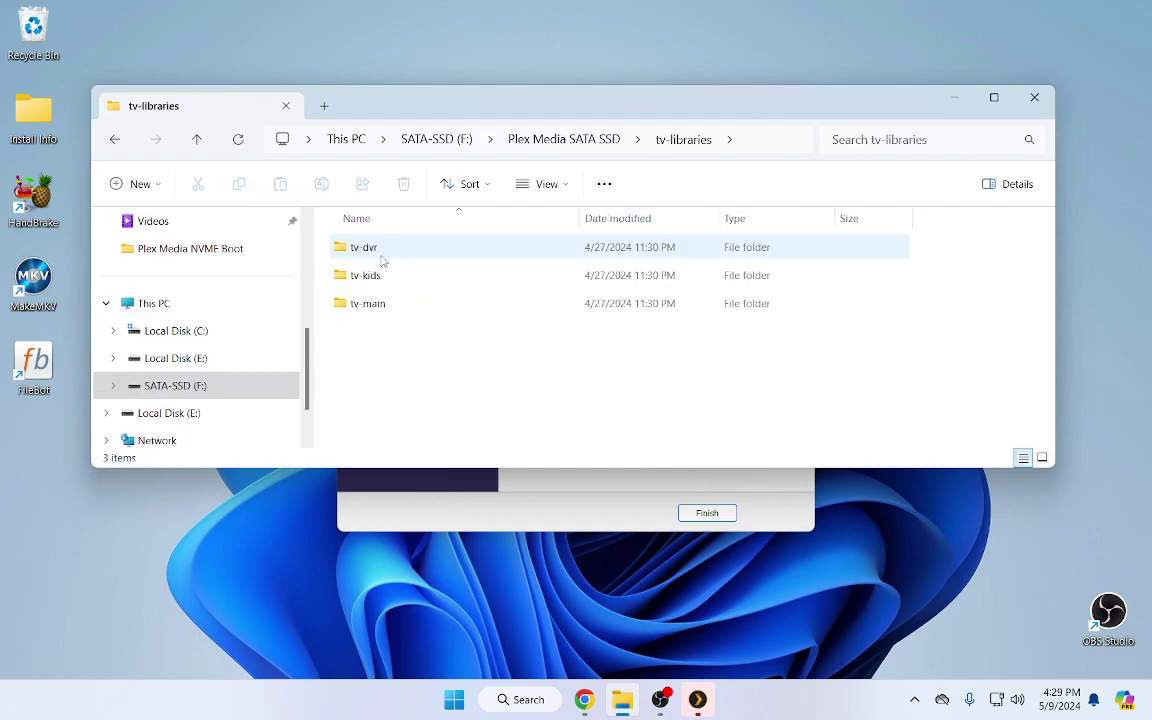
double_click(378, 284)
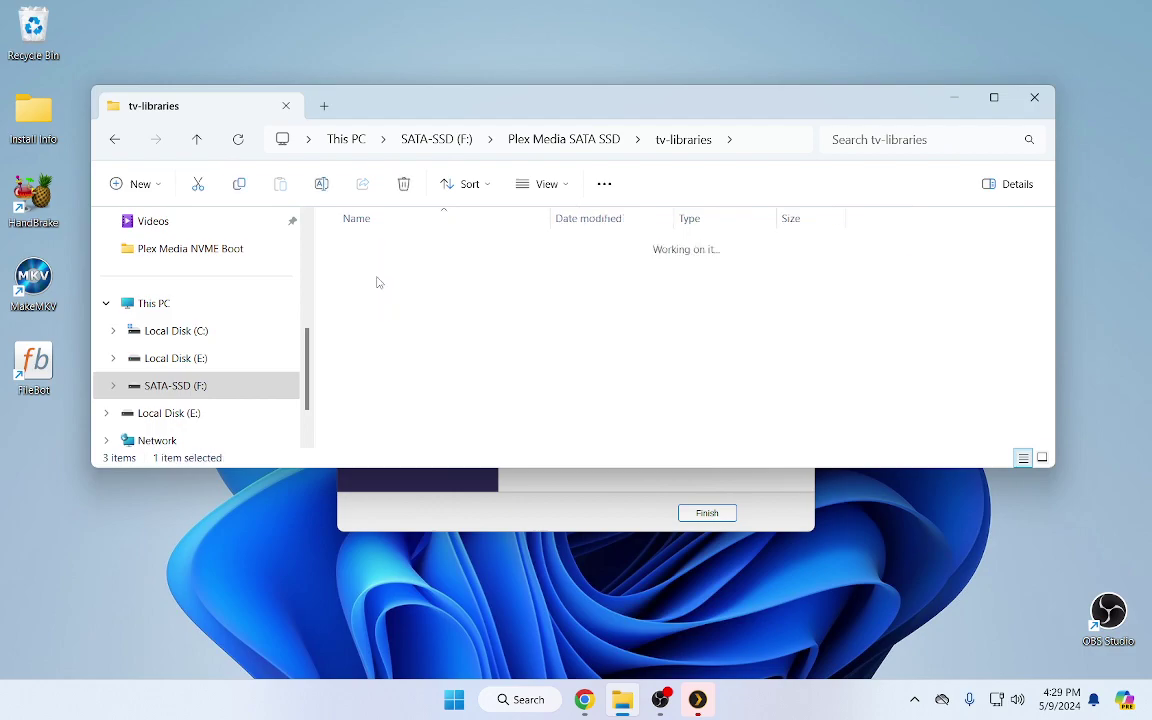
click(115, 140)
click(116, 141)
click(117, 142)
click(116, 142)
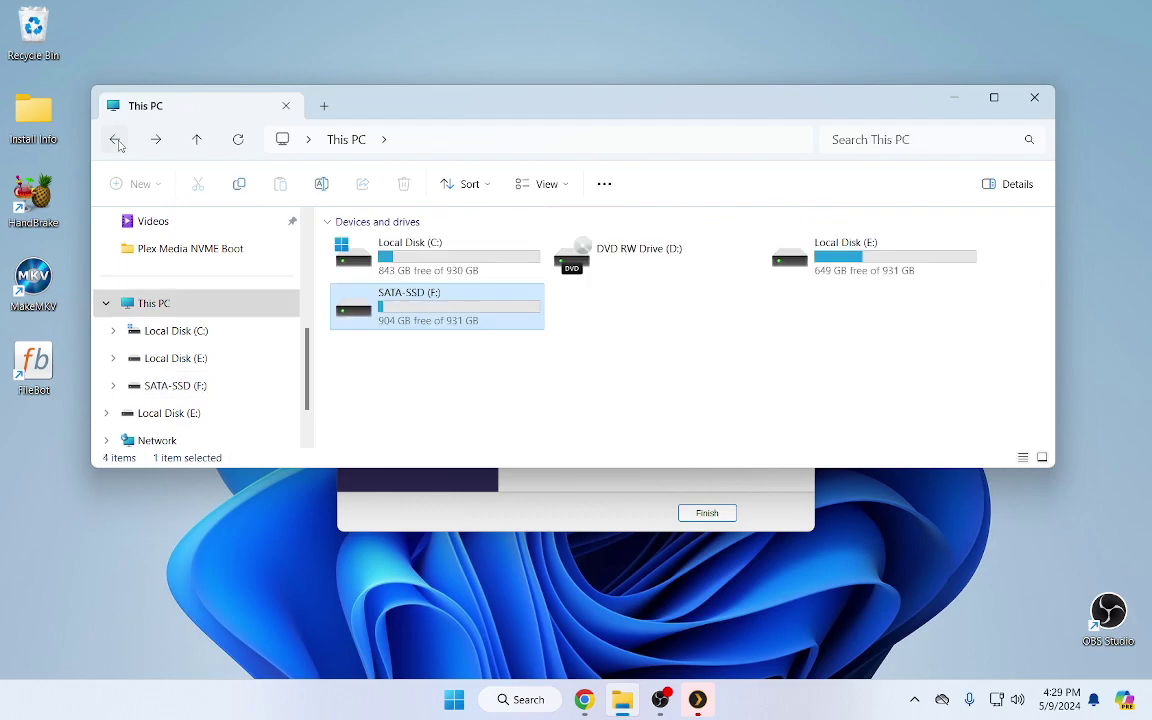
Open E:\Plex Media\music\music-main\Mamie Smith And Her Jazz Hounds, back out to E:, and close Explorer
double_click(782, 243)
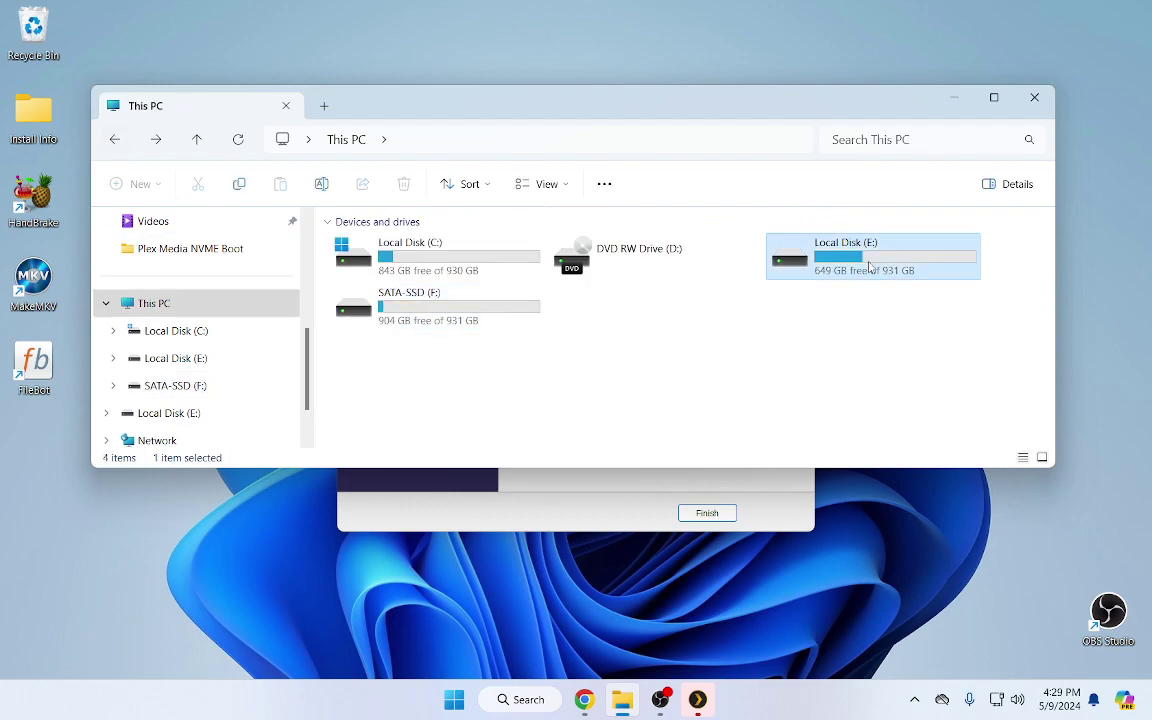
scroll(492, 340, down, 2)
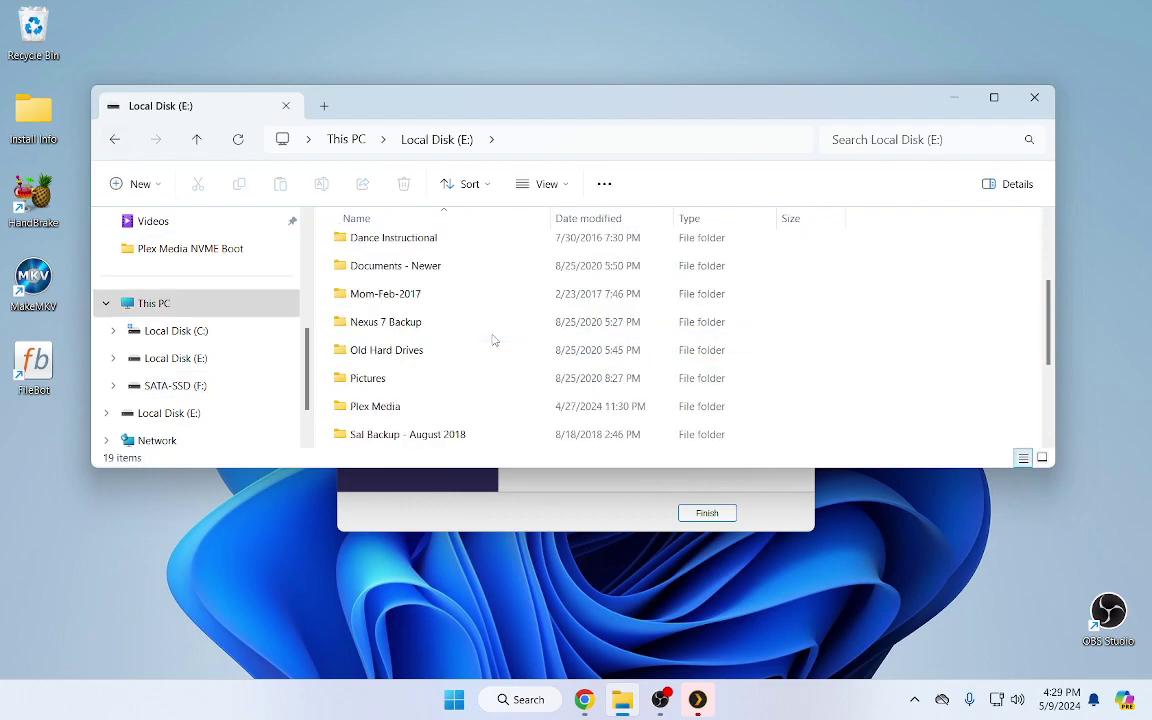
double_click(378, 406)
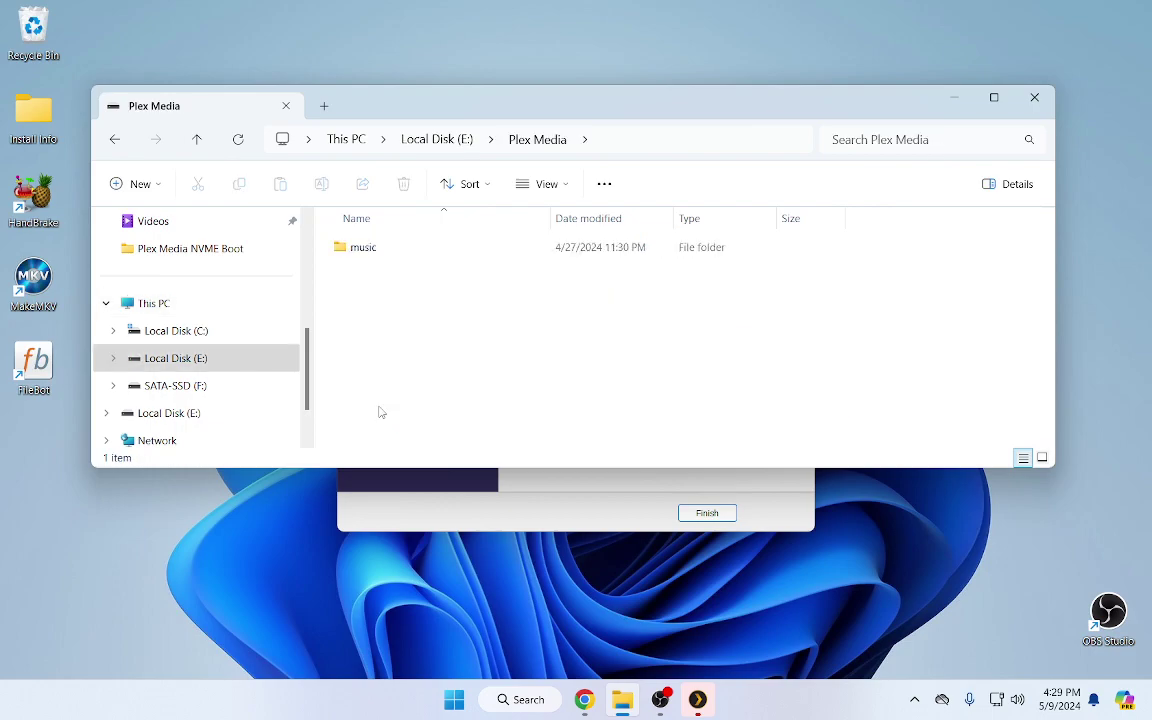
double_click(366, 252)
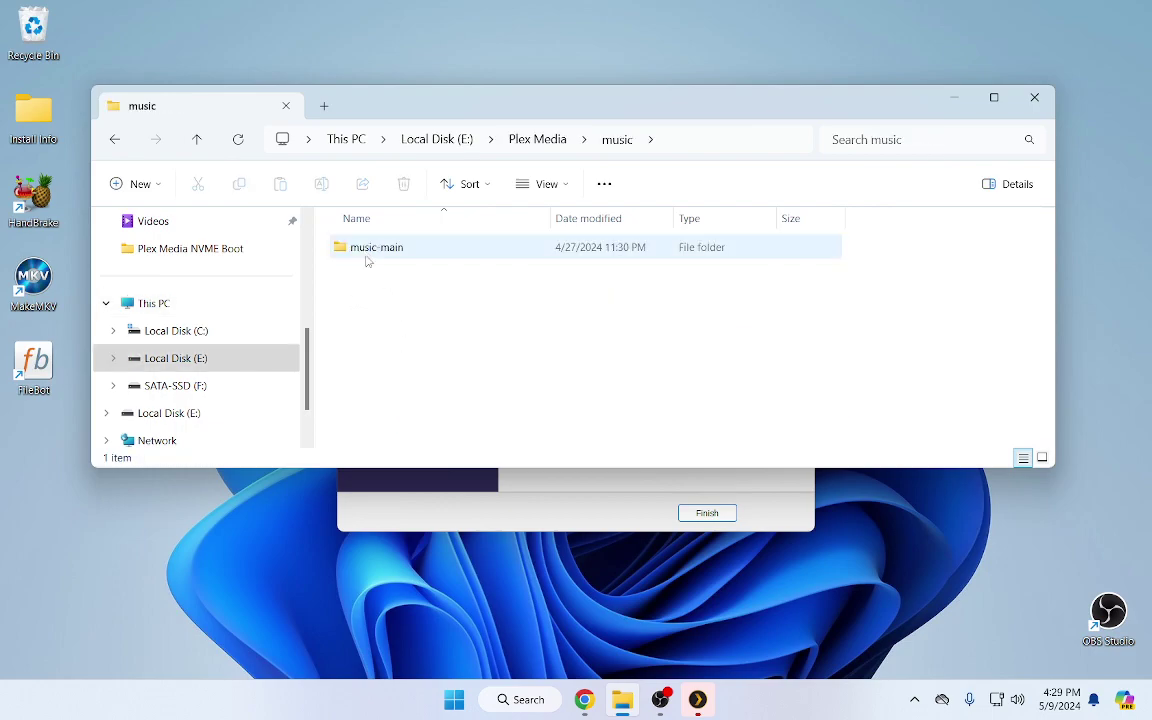
click(376, 255)
double_click(376, 250)
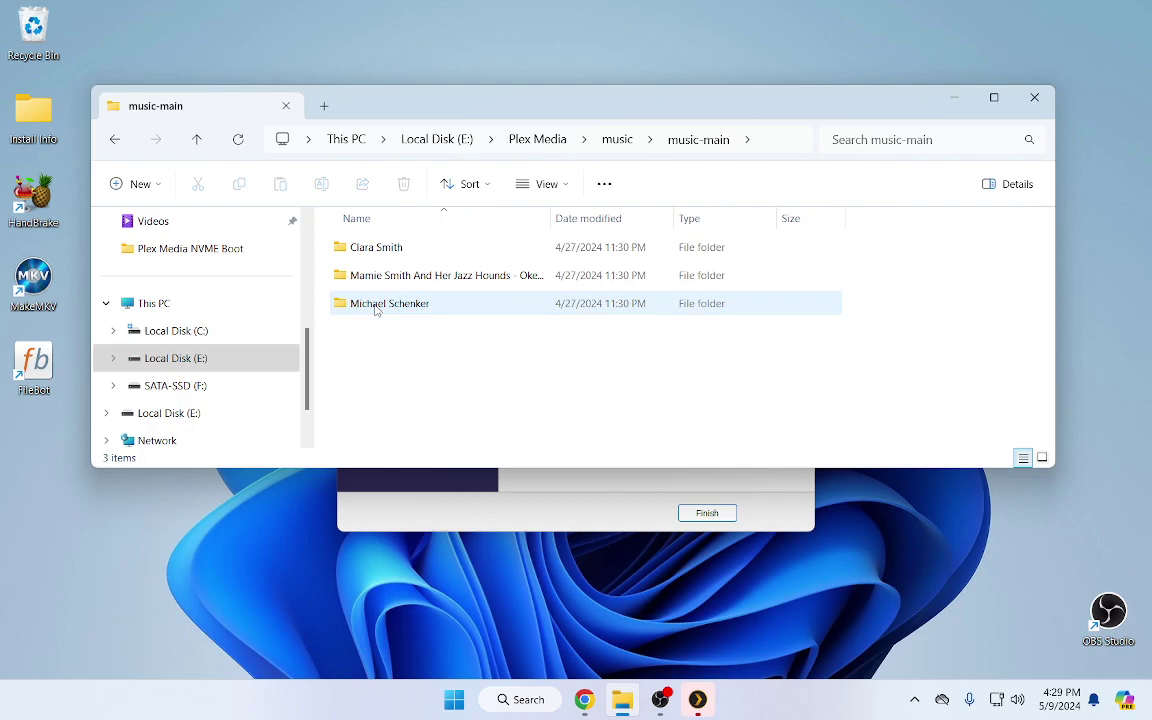
double_click(376, 275)
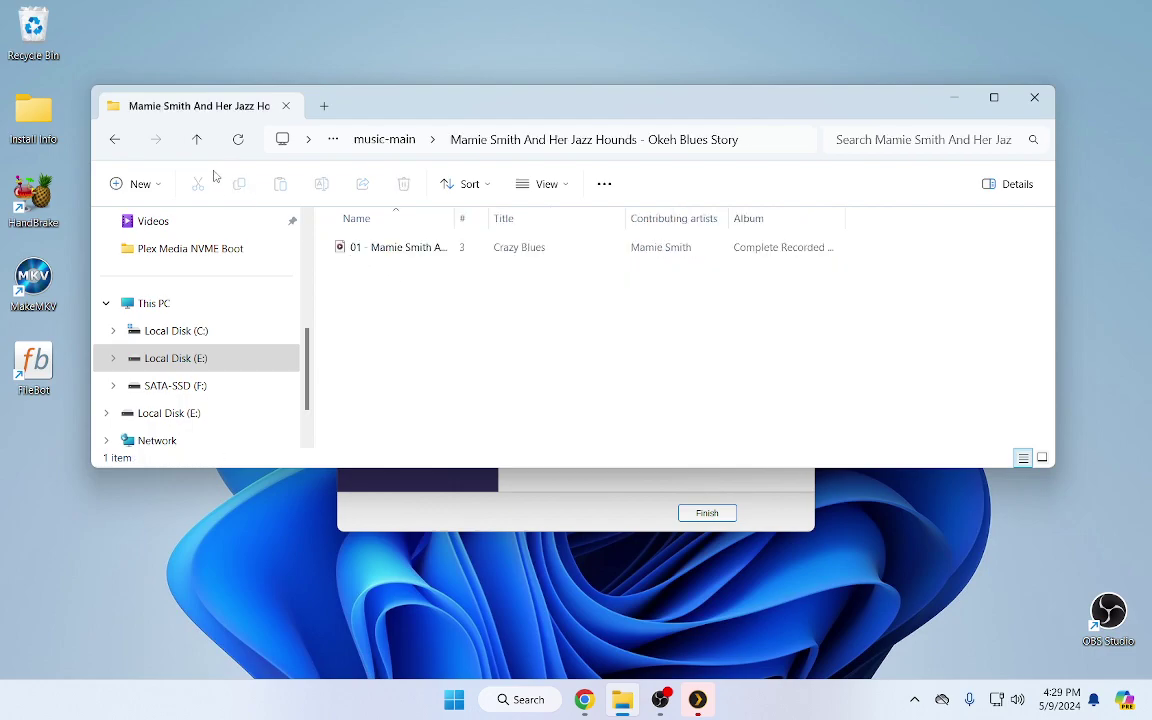
click(115, 142)
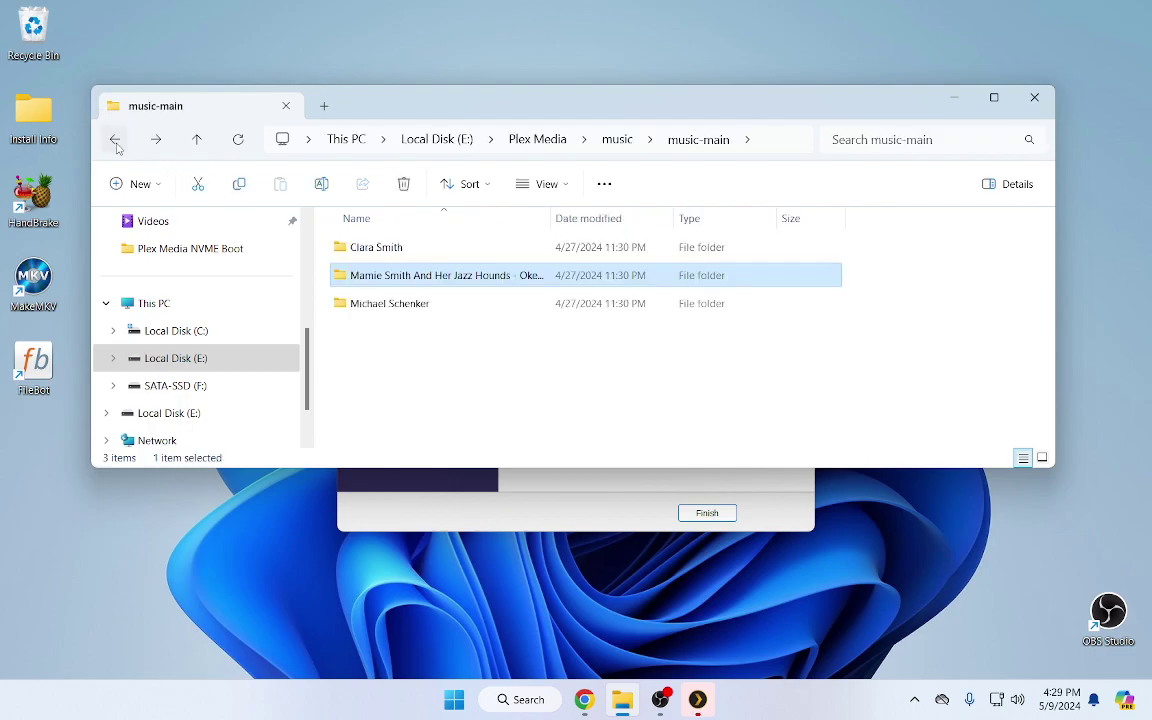
click(115, 142)
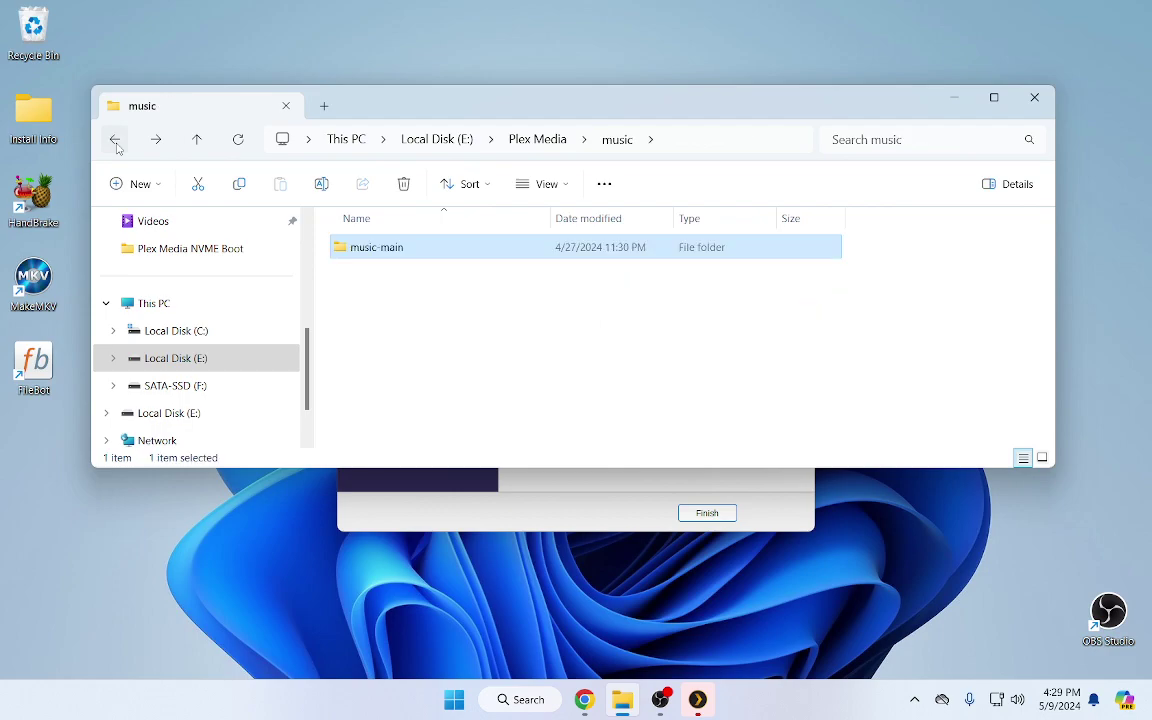
click(119, 143)
click(119, 143)
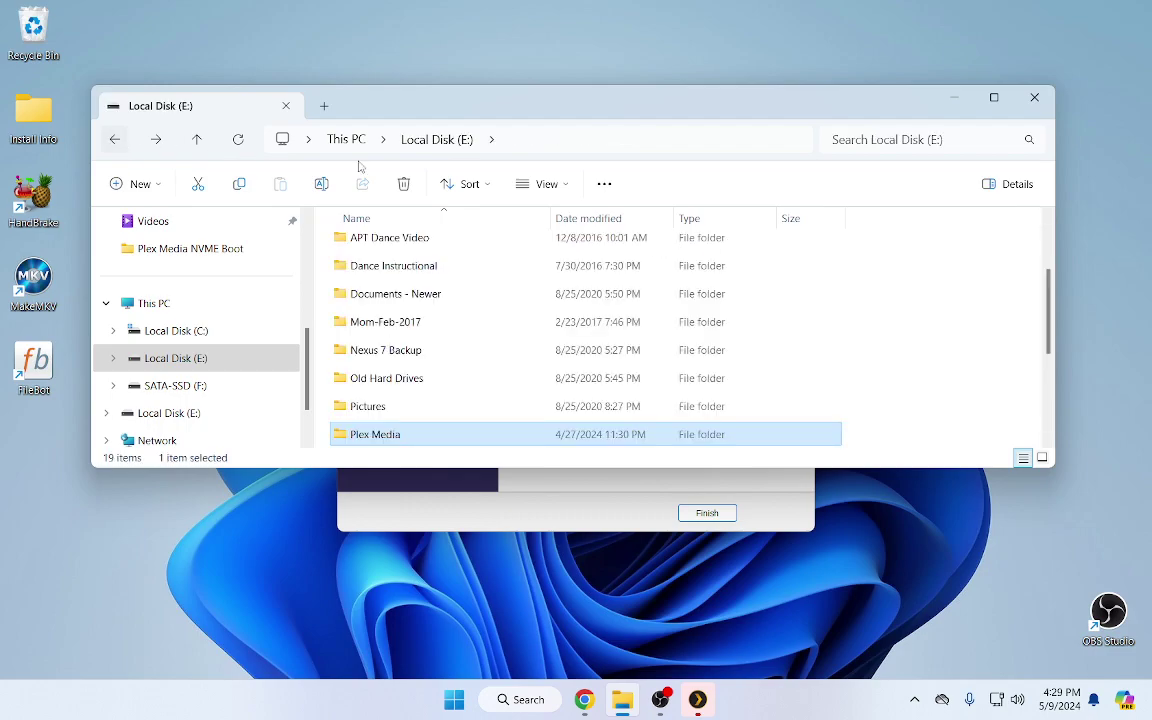
click(1040, 109)
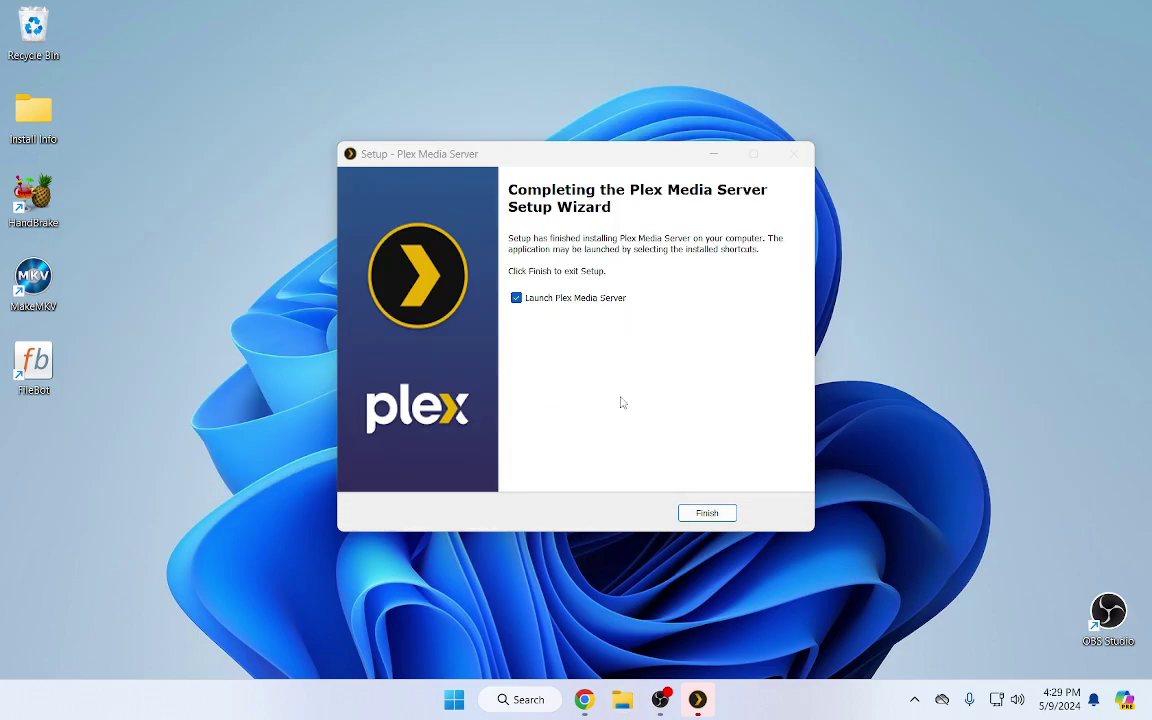
Finish setup to launch Plex, choose Continue with Email, and enter the account e-mail address
click(710, 512)
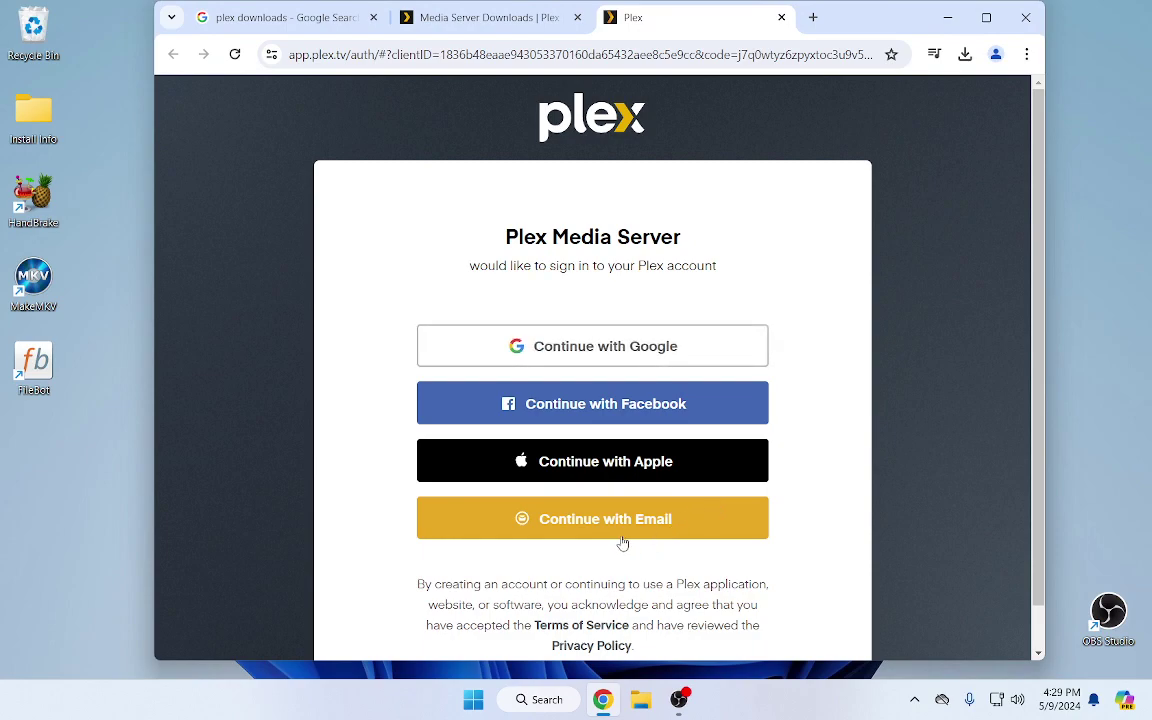
click(619, 527)
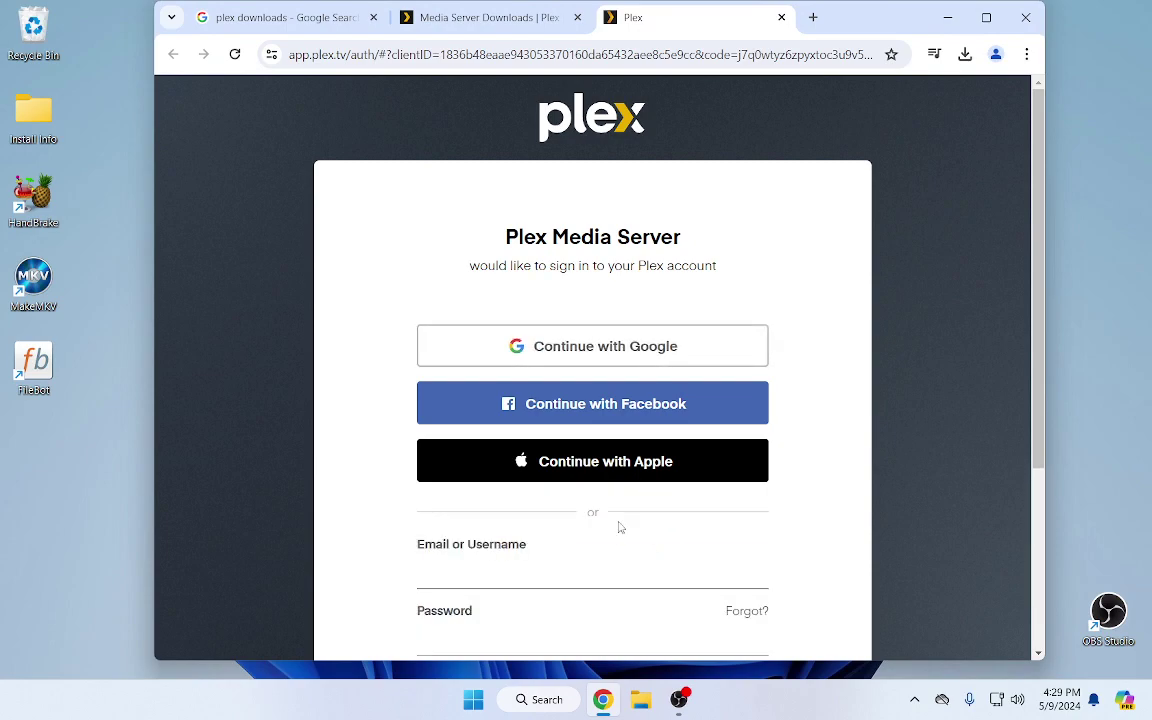
click(574, 576)
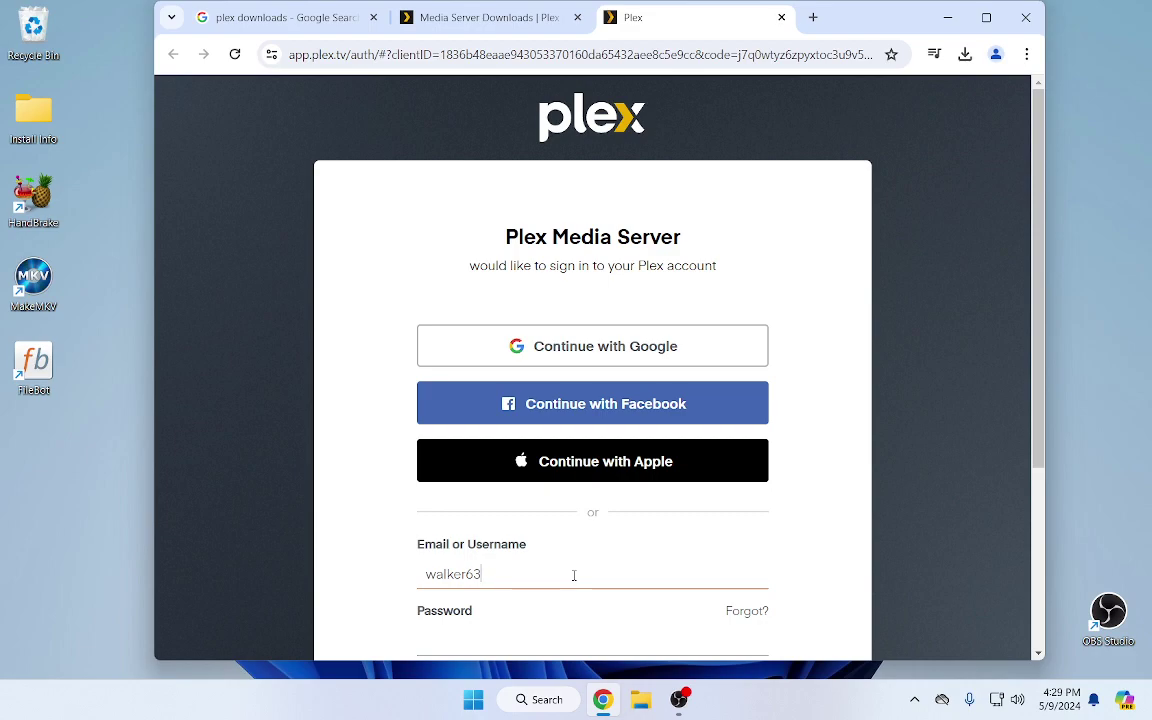
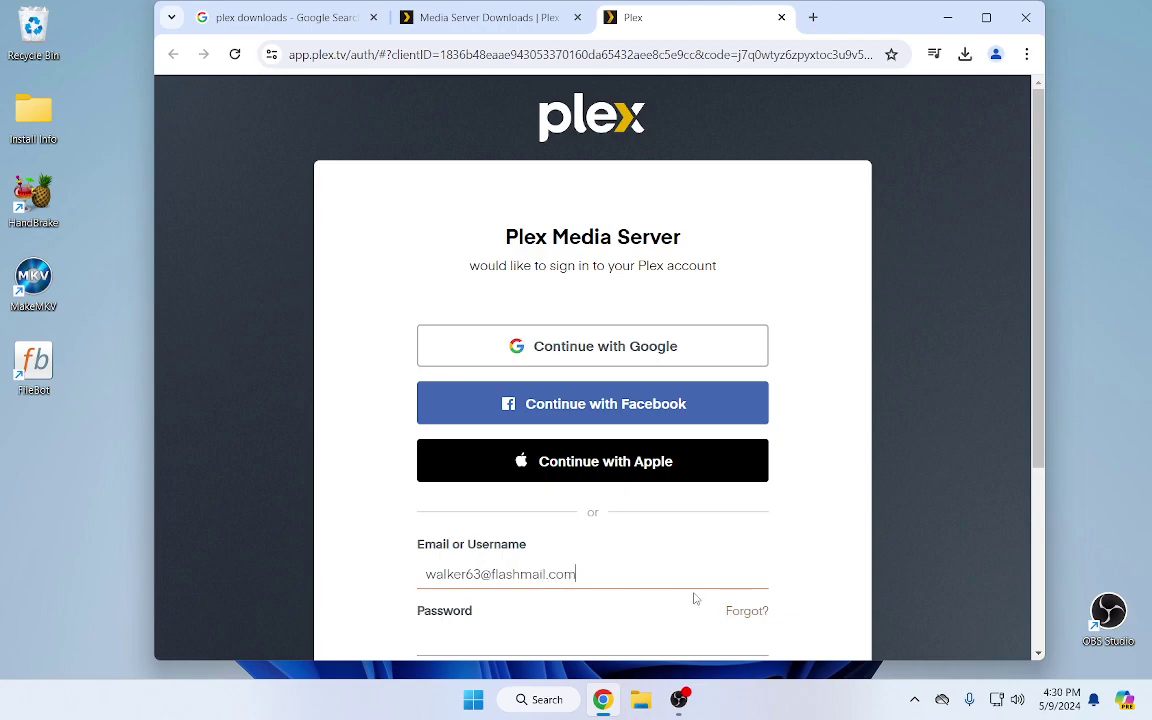
scroll(690, 576, down, 2)
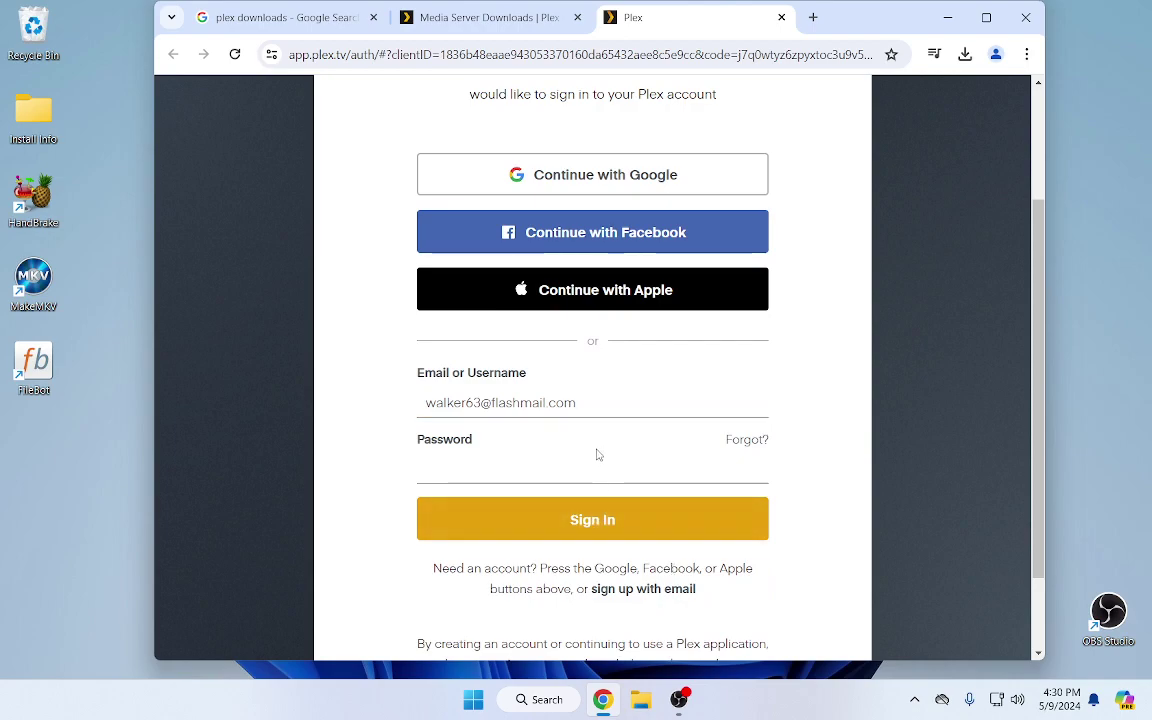
click(552, 458)
key(Return)
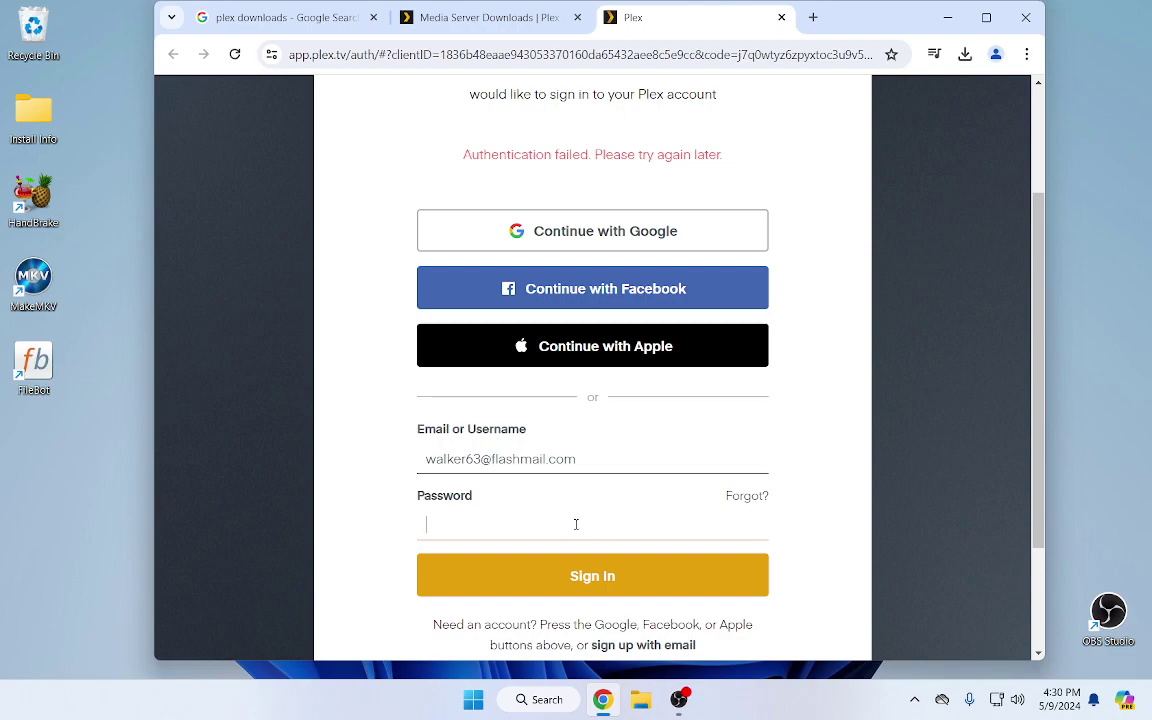
Paste the account password, sign in, and dismiss Chrome's save-password offer
click(576, 524)
key(ctrl+v)
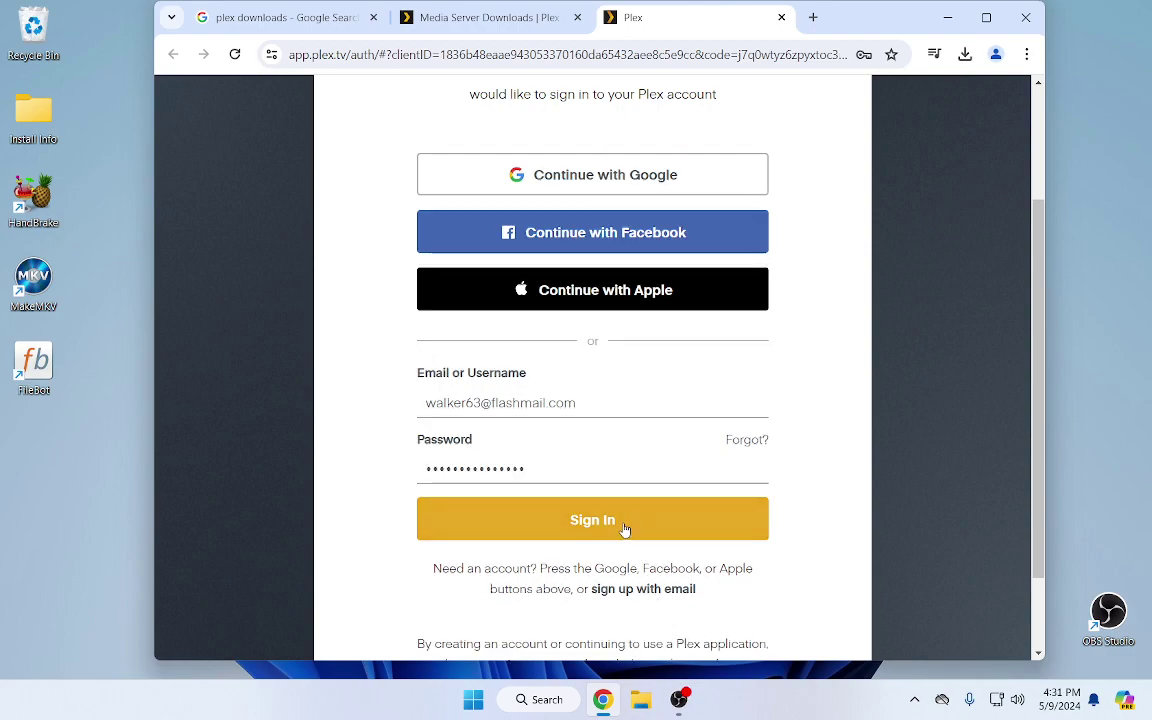
click(624, 528)
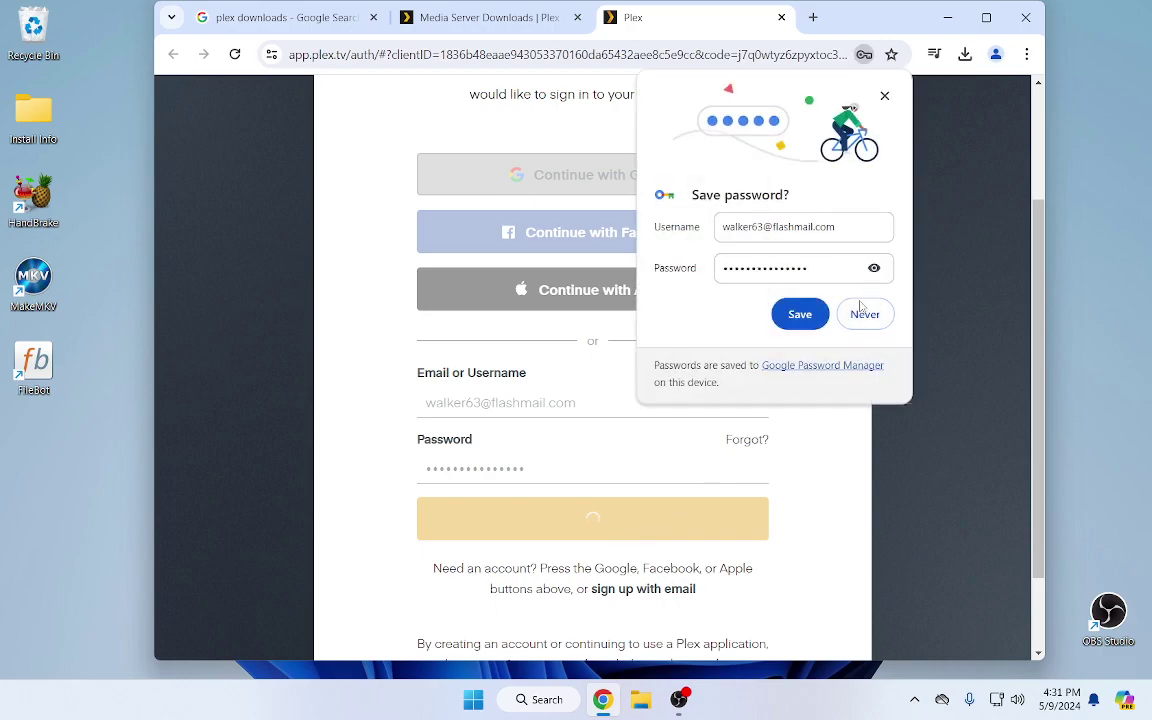
click(885, 96)
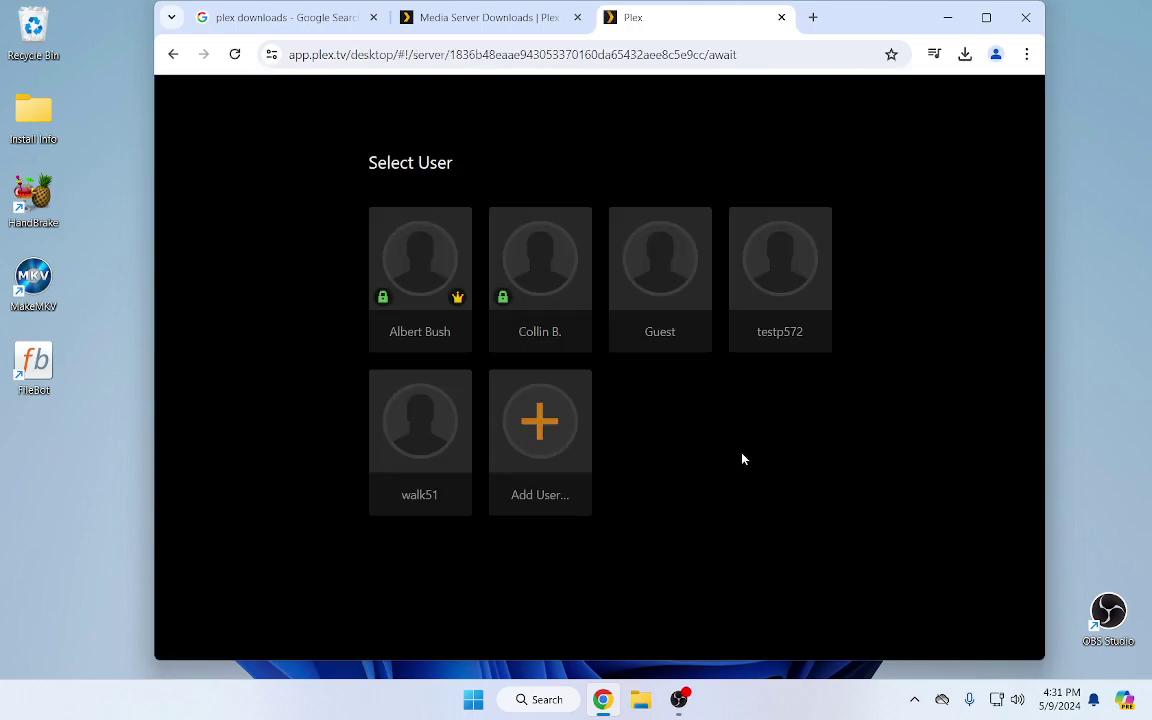
Select the account's user profile on Select User and enter its four-digit PIN
click(432, 265)
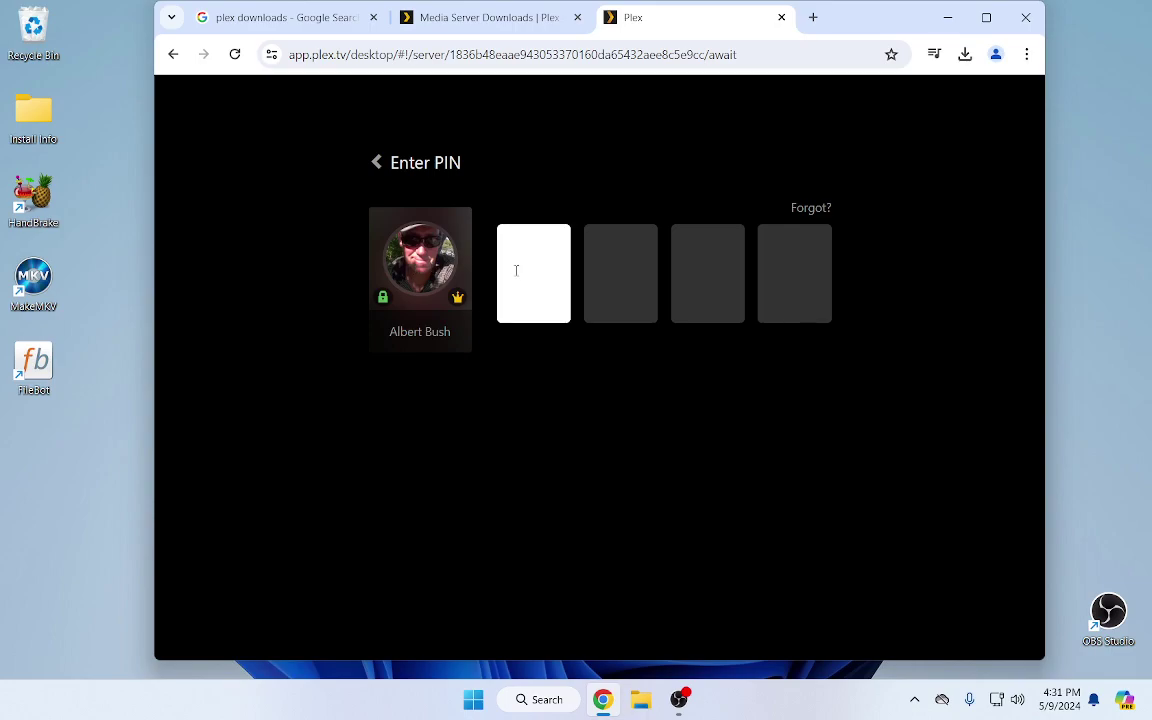
text(1234)
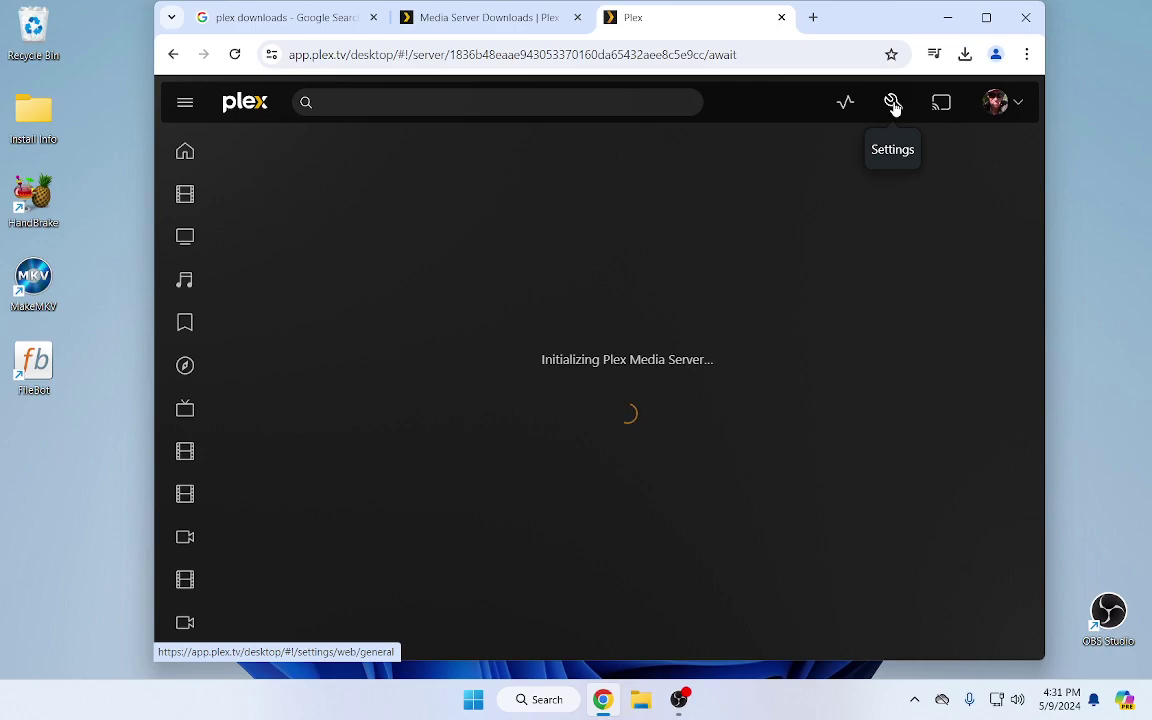
In Plex settings, switch the selected server to HP-ProDesk63 from the sidebar server list
click(893, 104)
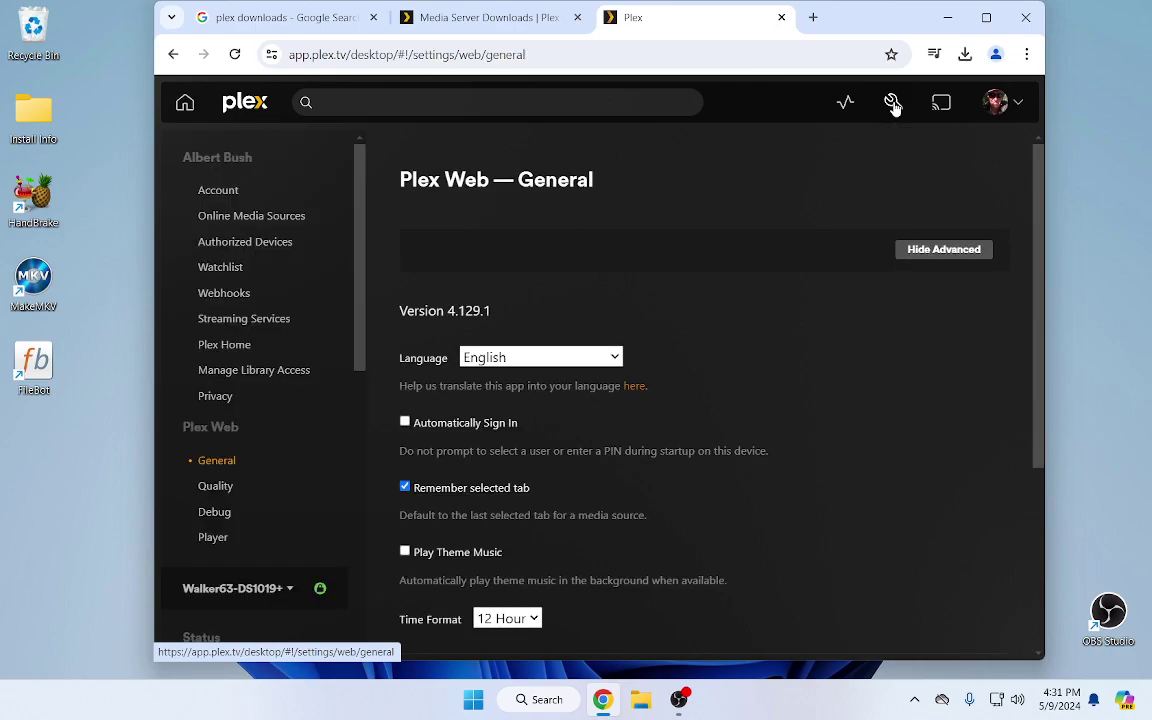
scroll(303, 406, down, 2)
click(289, 418)
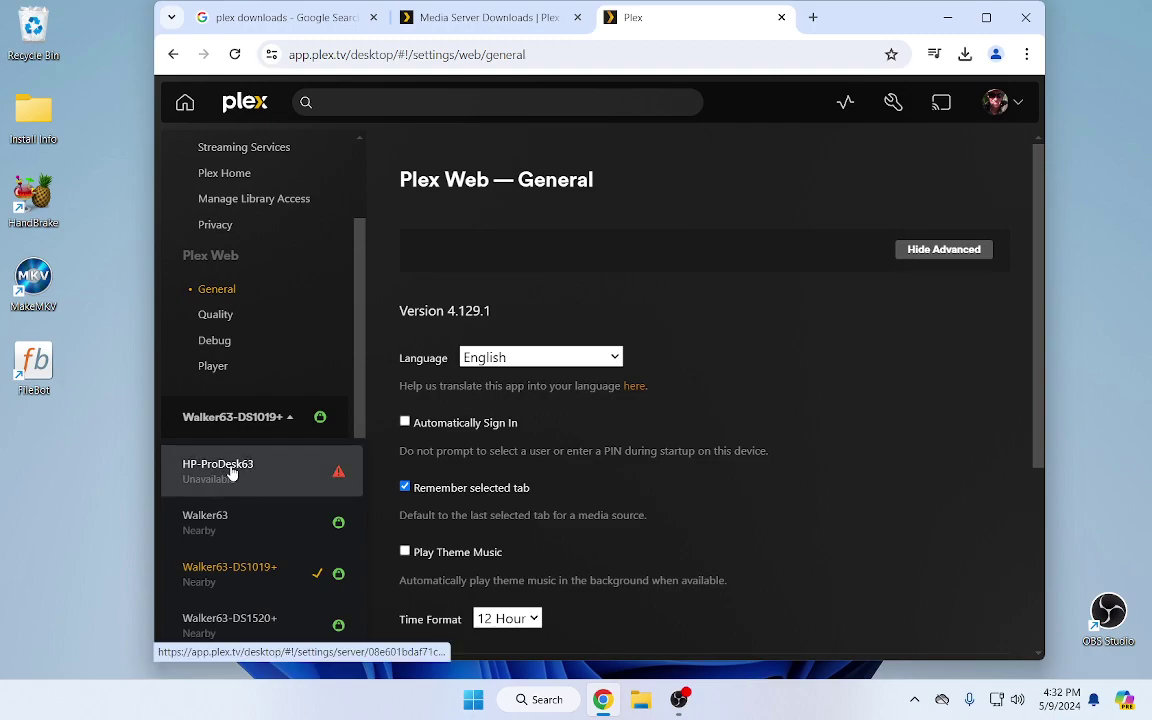
click(230, 472)
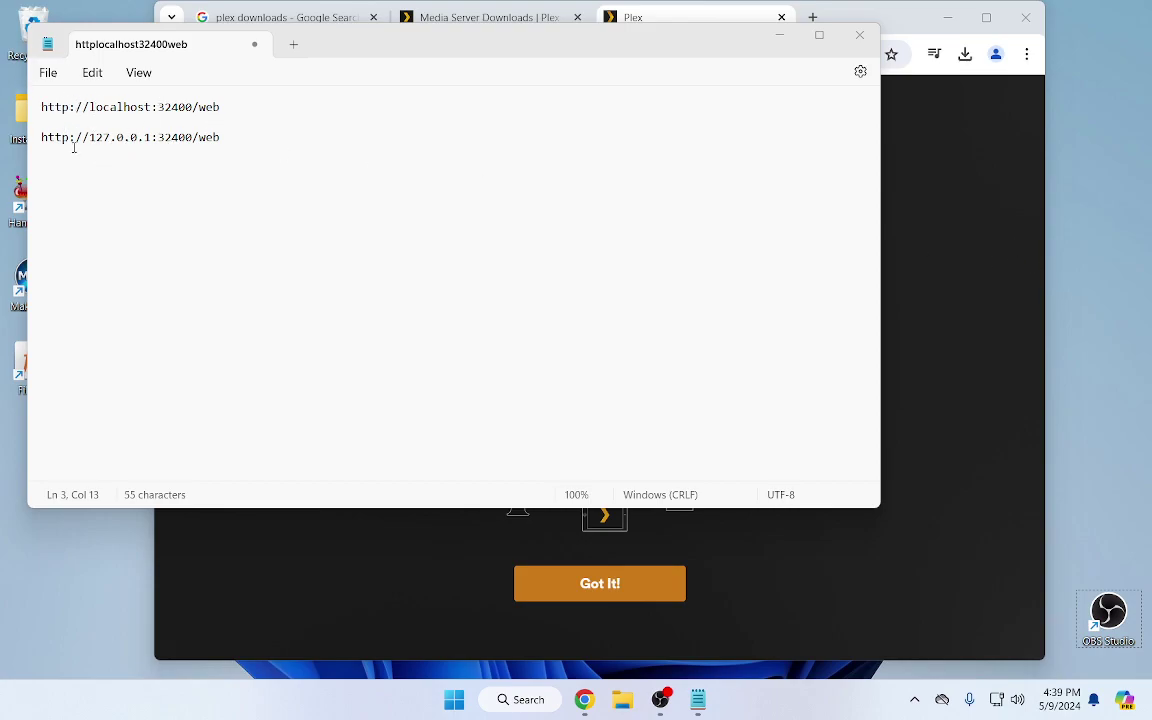
Check the 127.0.0.1:32400/web address in Notepad, then bring Chrome's local Plex setup page forward
click(85, 138)
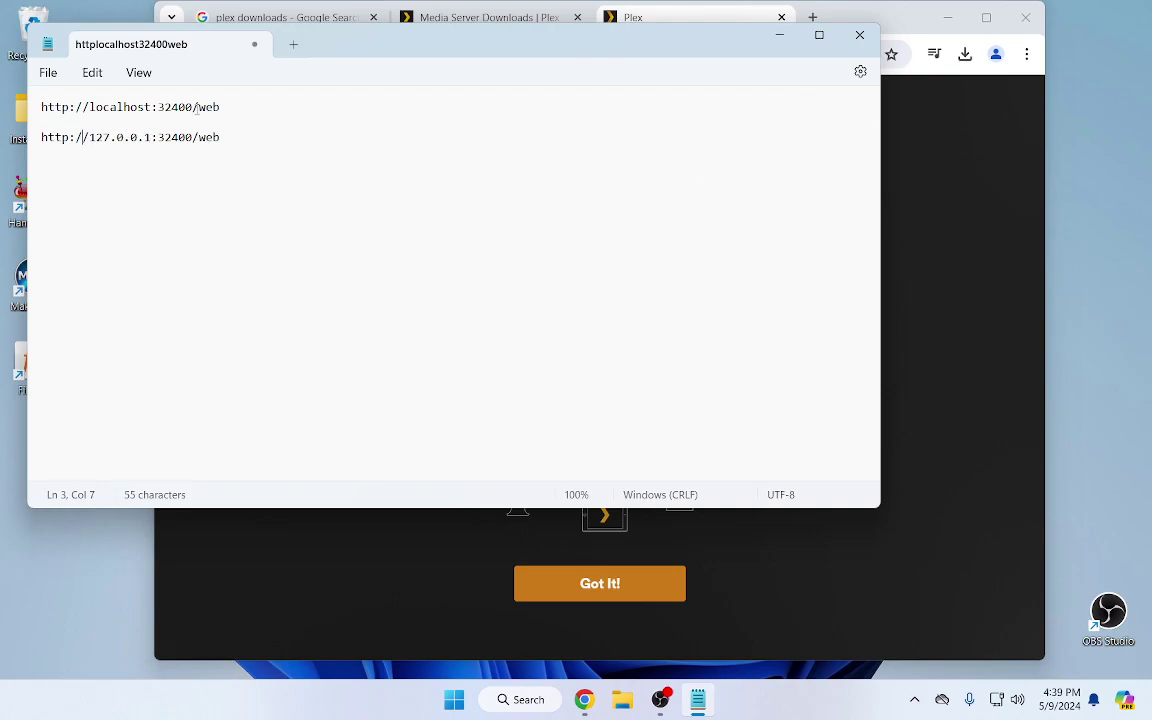
click(890, 28)
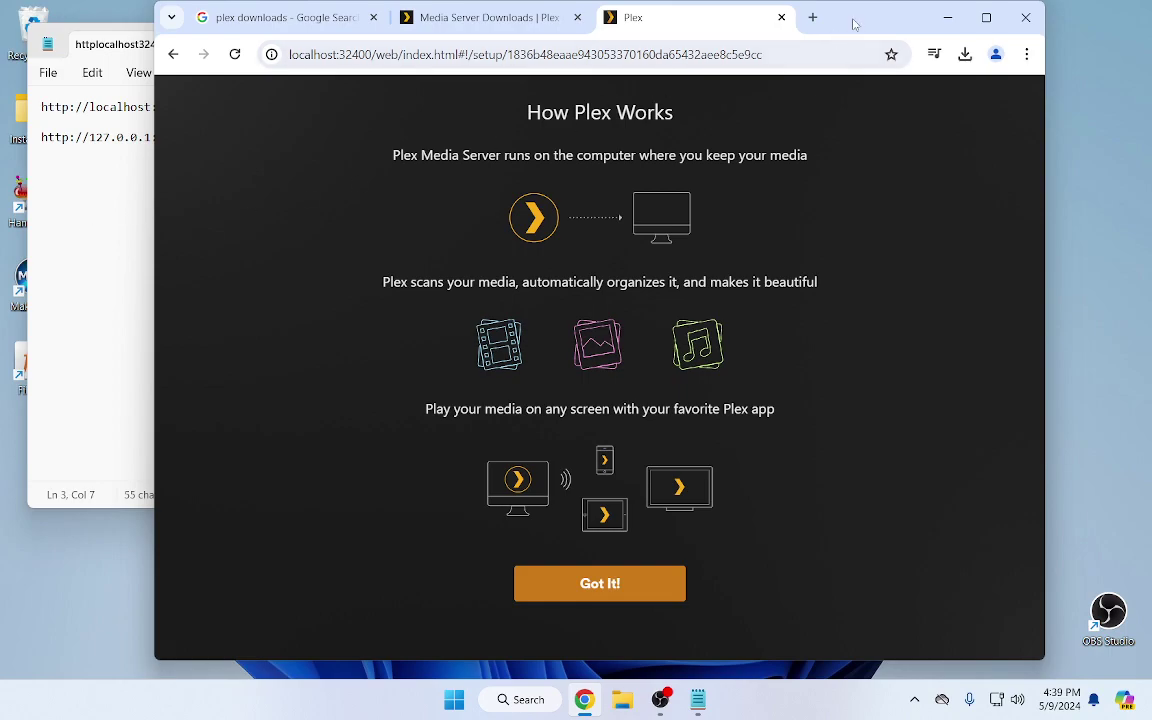
Maximize Chrome, dismiss How Plex Works, name the server Win11-63, and continue to Media Library
double_click(855, 24)
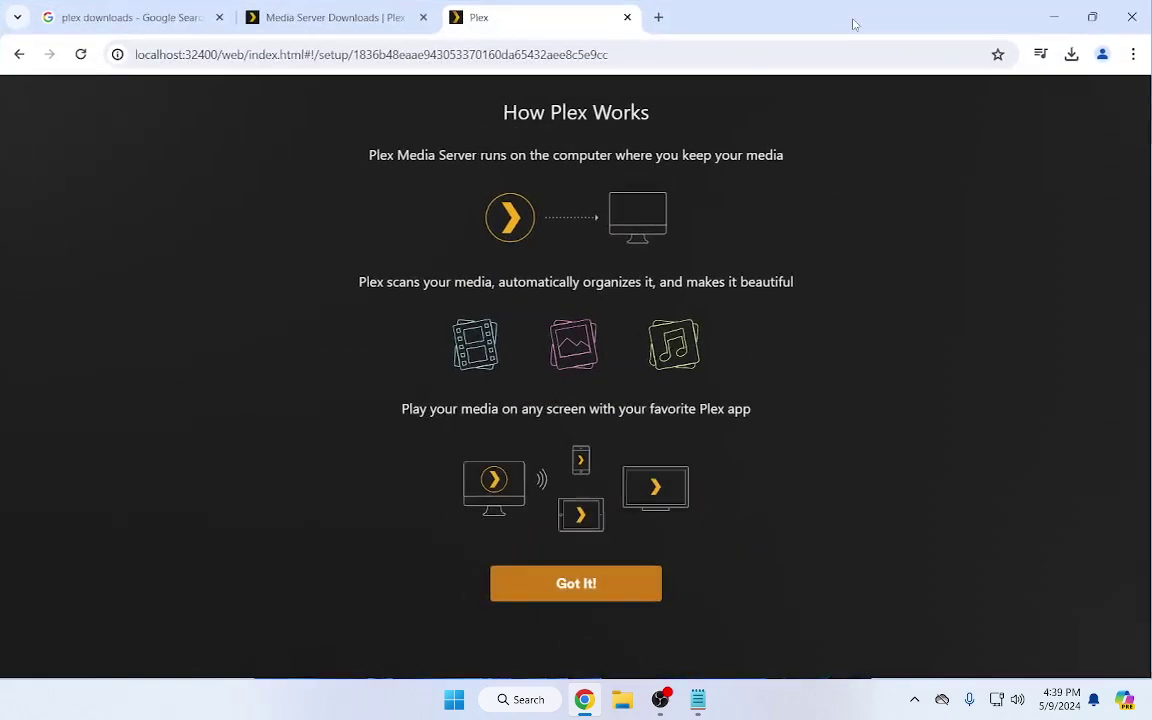
click(591, 590)
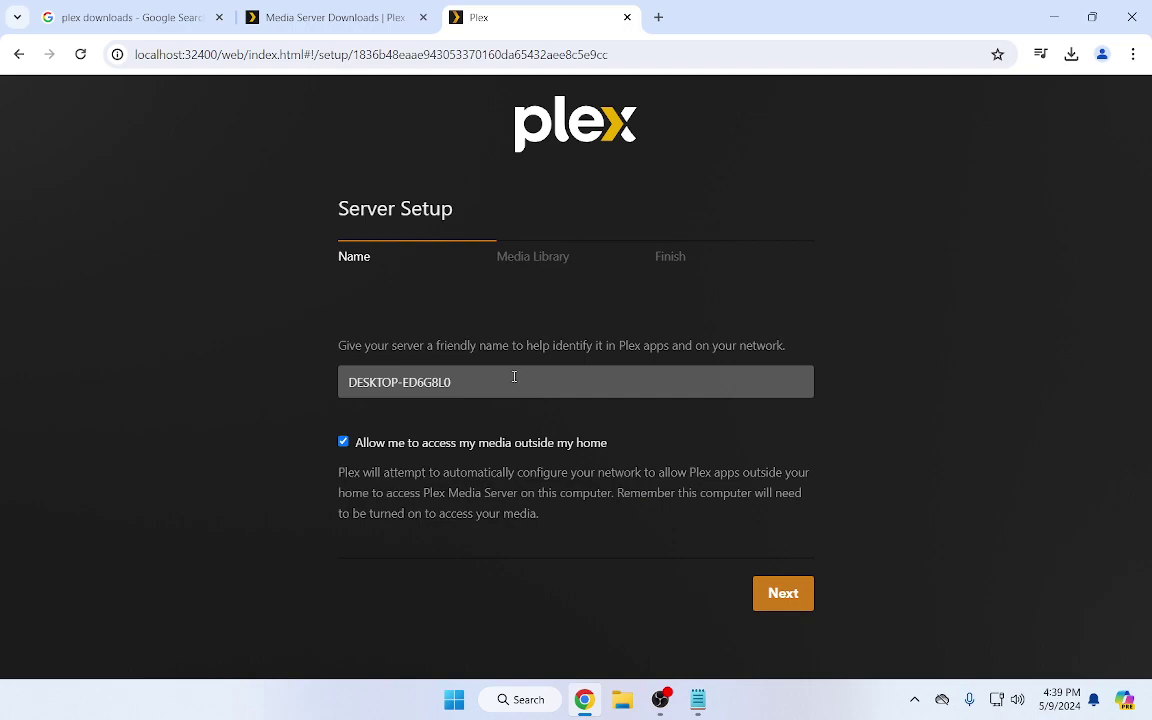
drag(514, 375, 293, 360)
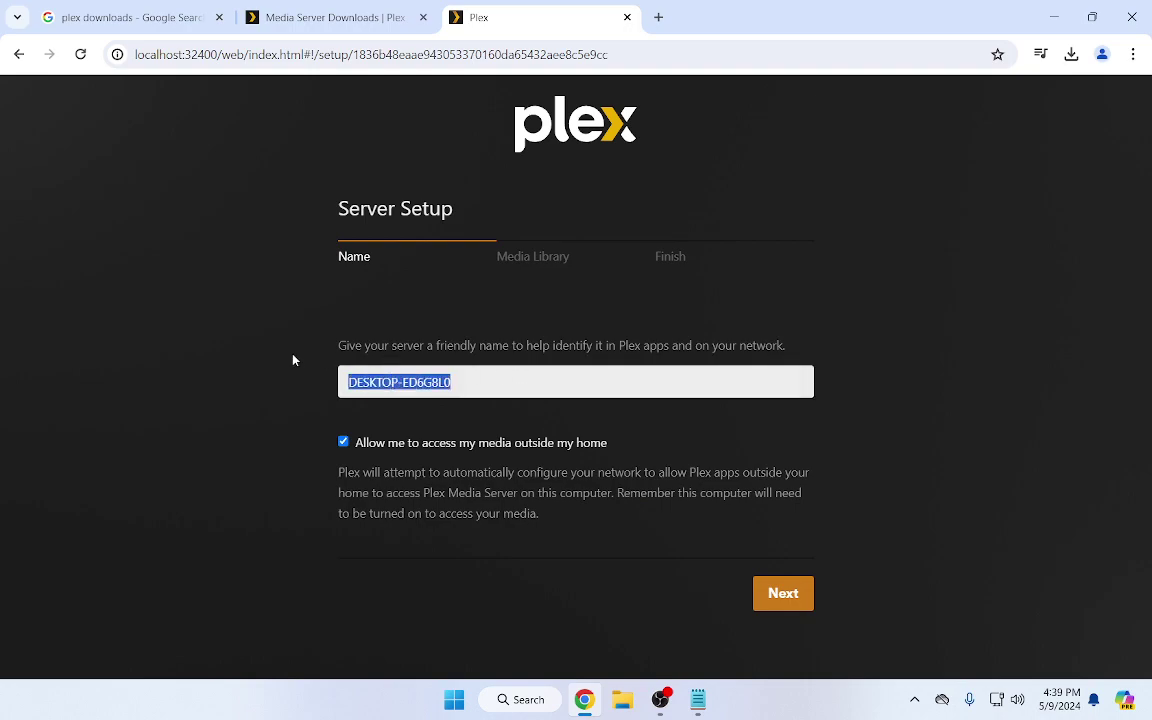
text(Wi)
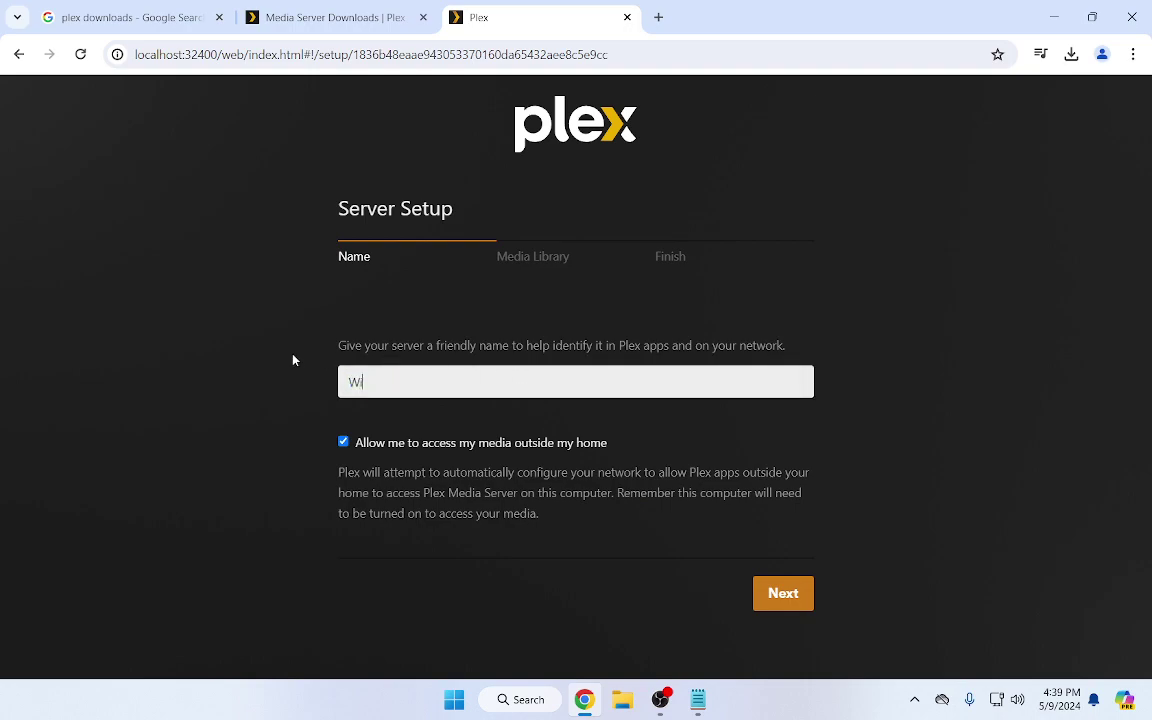
text(ndows1163)
key(Left)
key(Left)
key(Left)
key(Left)
key(Left)
key(shift+Left)
key(shift+Left)
key(shift+Left)
key(shift+Left)
key(BackSpace)
click(783, 593)
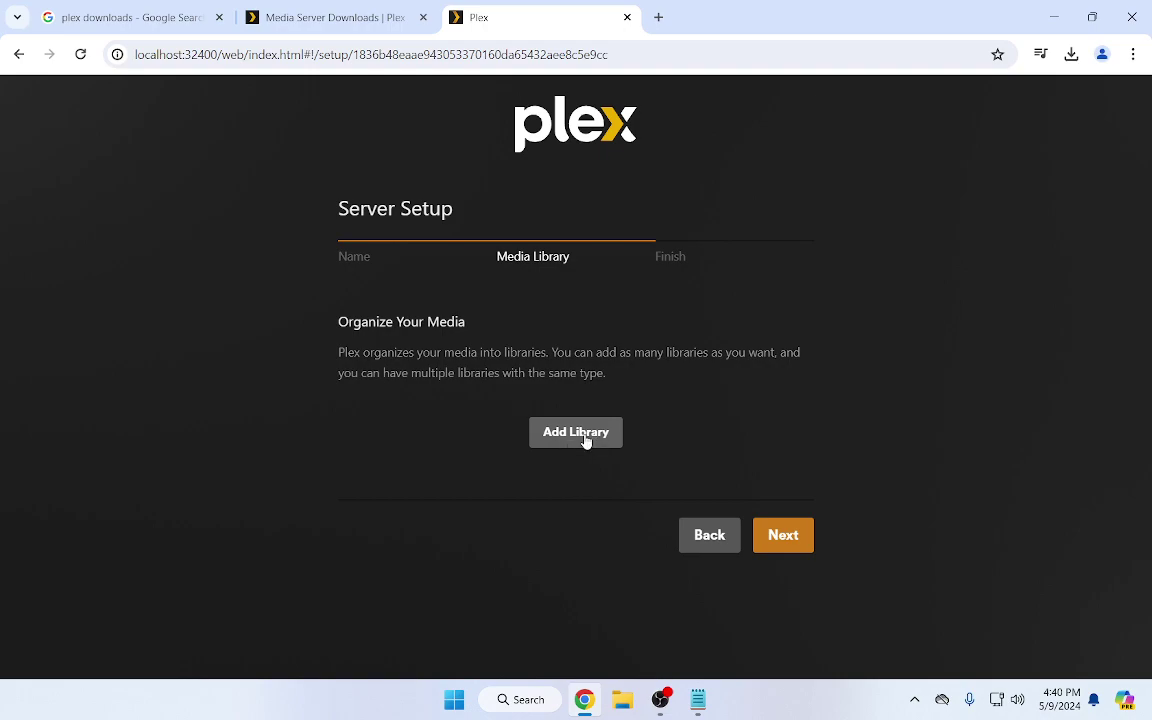
Start a Movies library and add C:\Plex Media NVME Boot\movie-libraries\movie-main as its folder
click(586, 441)
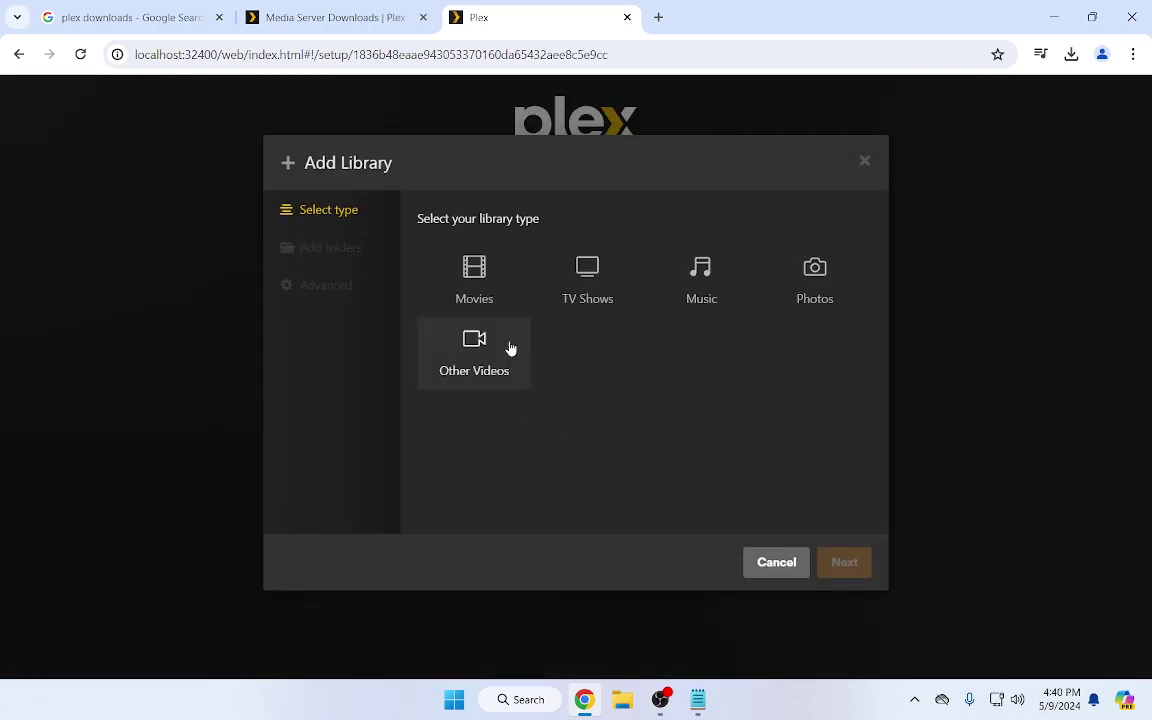
click(483, 274)
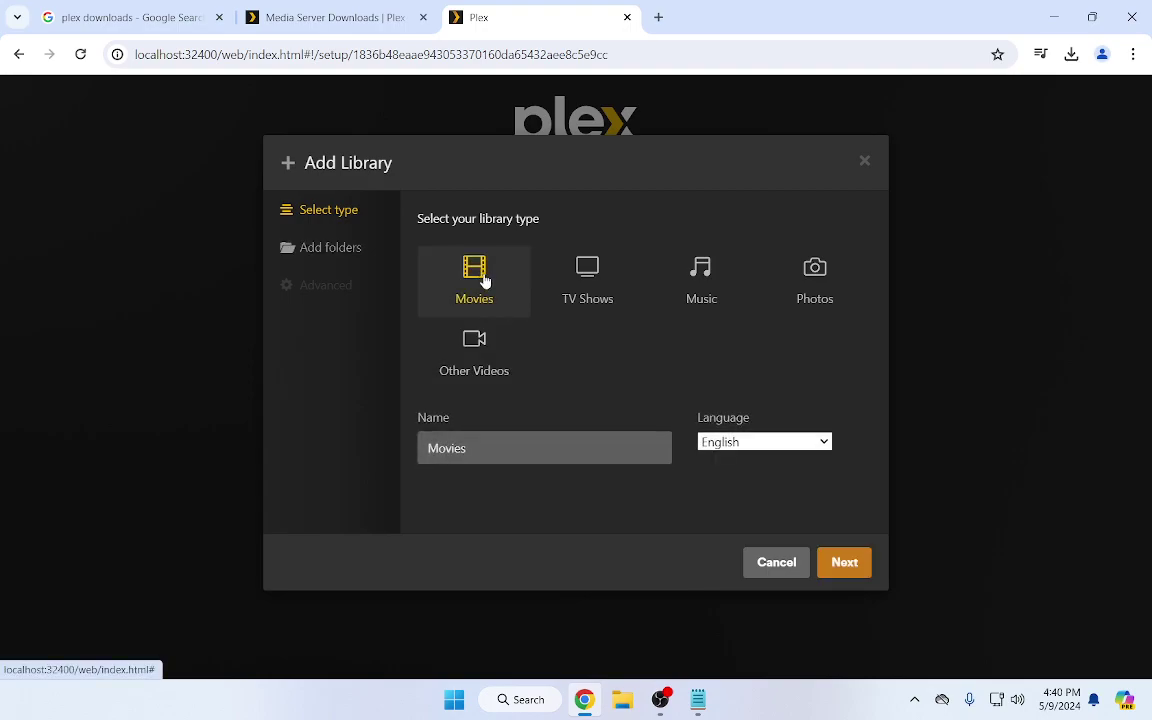
click(846, 566)
click(663, 260)
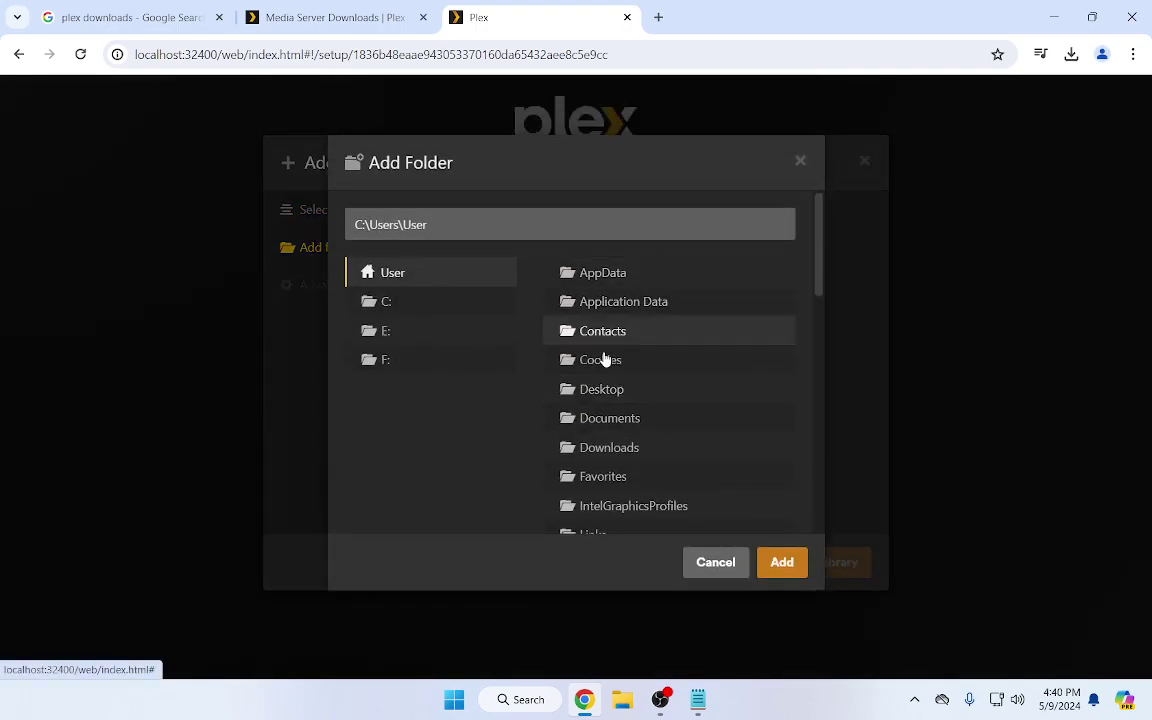
click(379, 303)
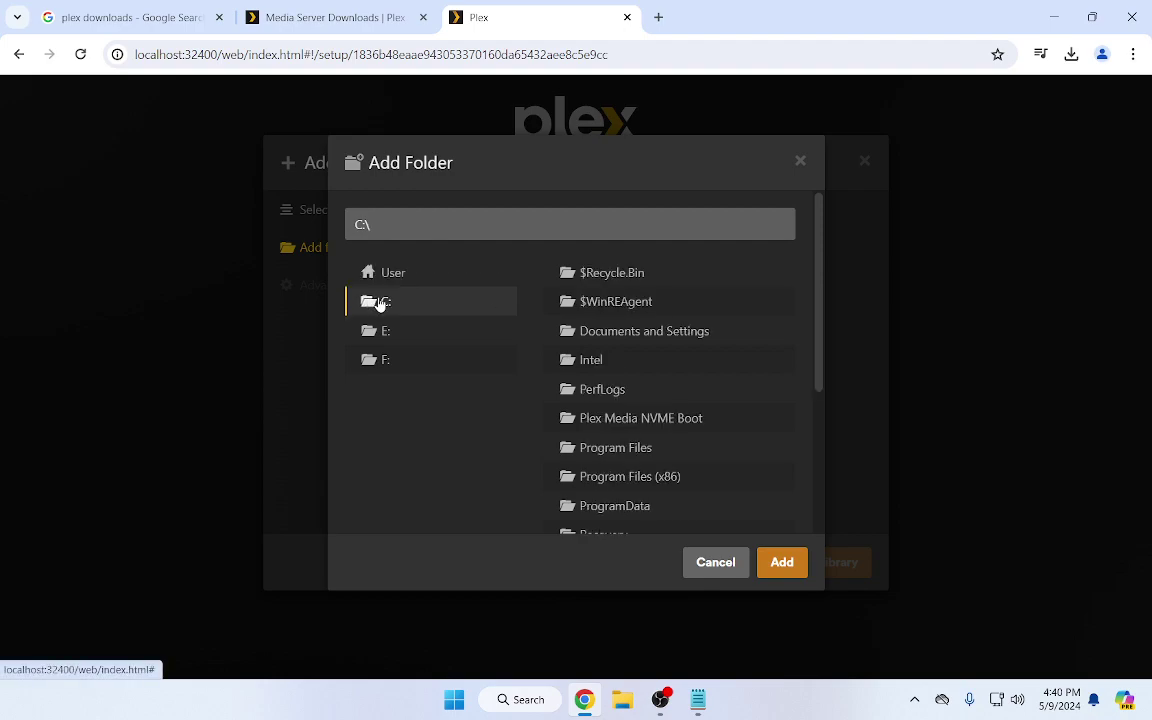
scroll(612, 424, down, 1)
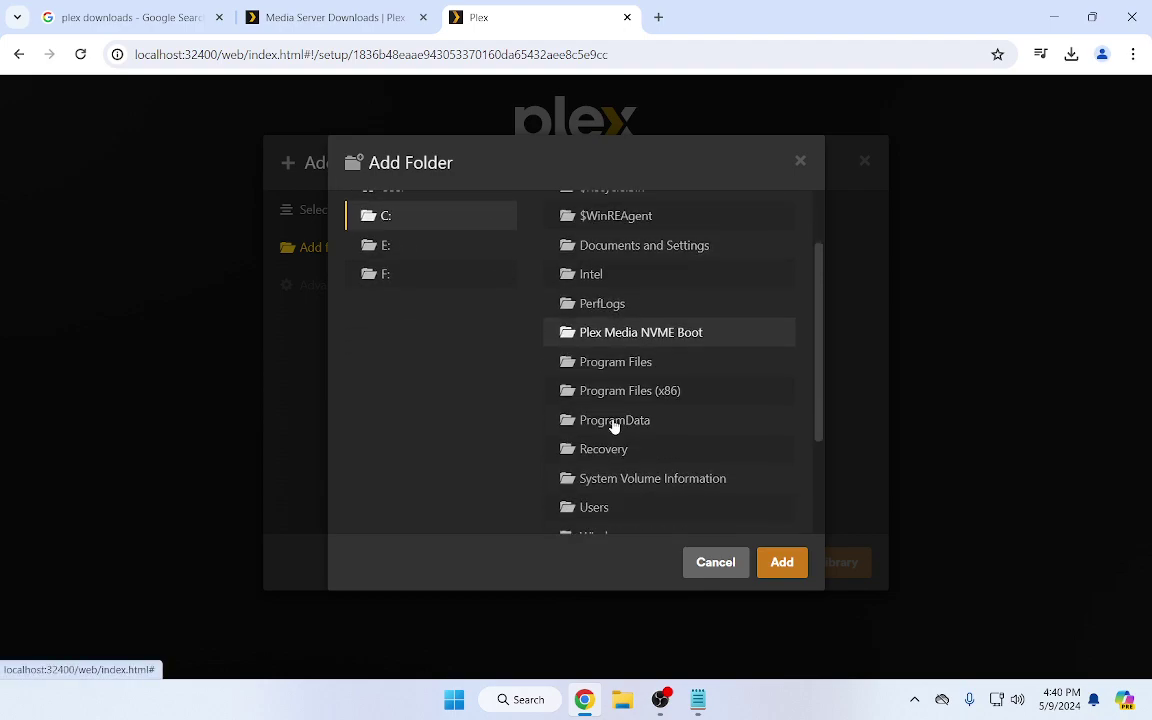
scroll(615, 415, down, 1)
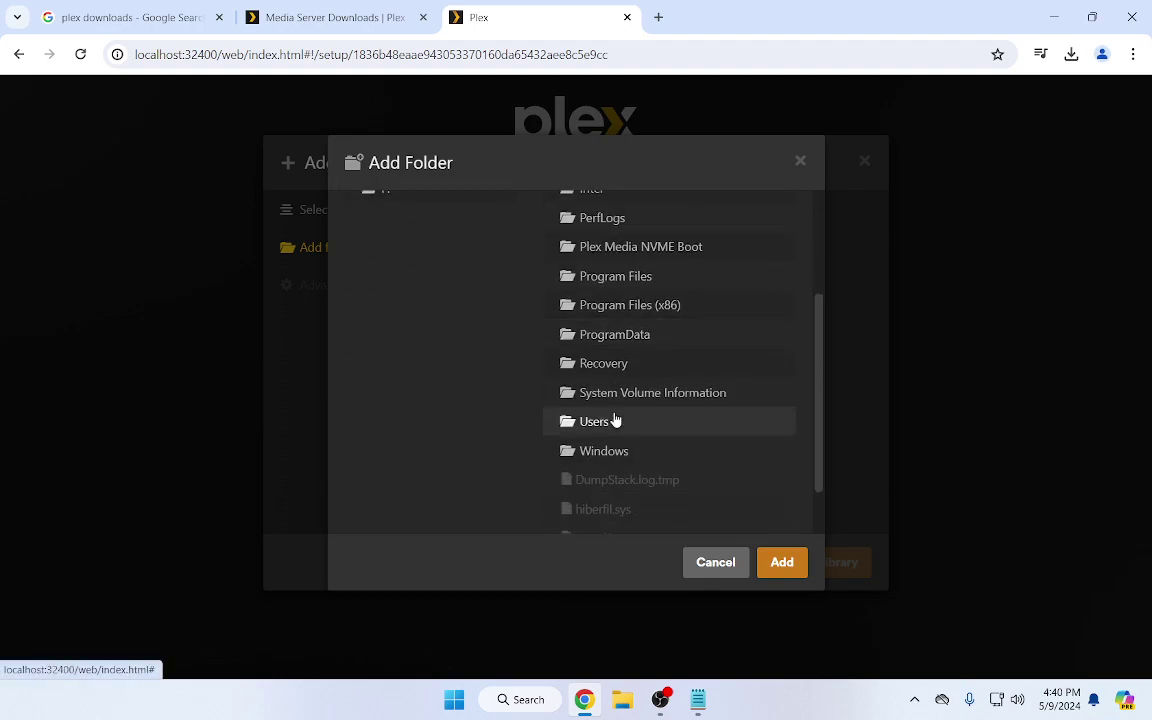
scroll(614, 419, up, 2)
scroll(640, 396, down, 1)
scroll(661, 386, down, 1)
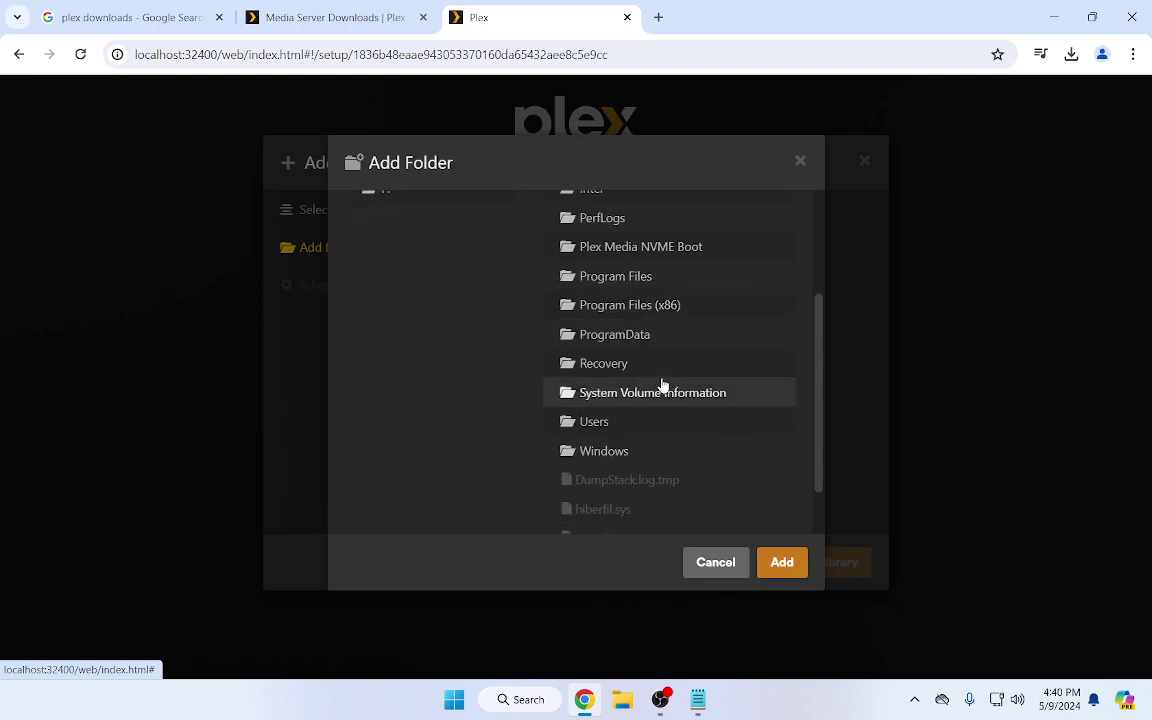
scroll(661, 386, down, 1)
scroll(661, 386, up, 3)
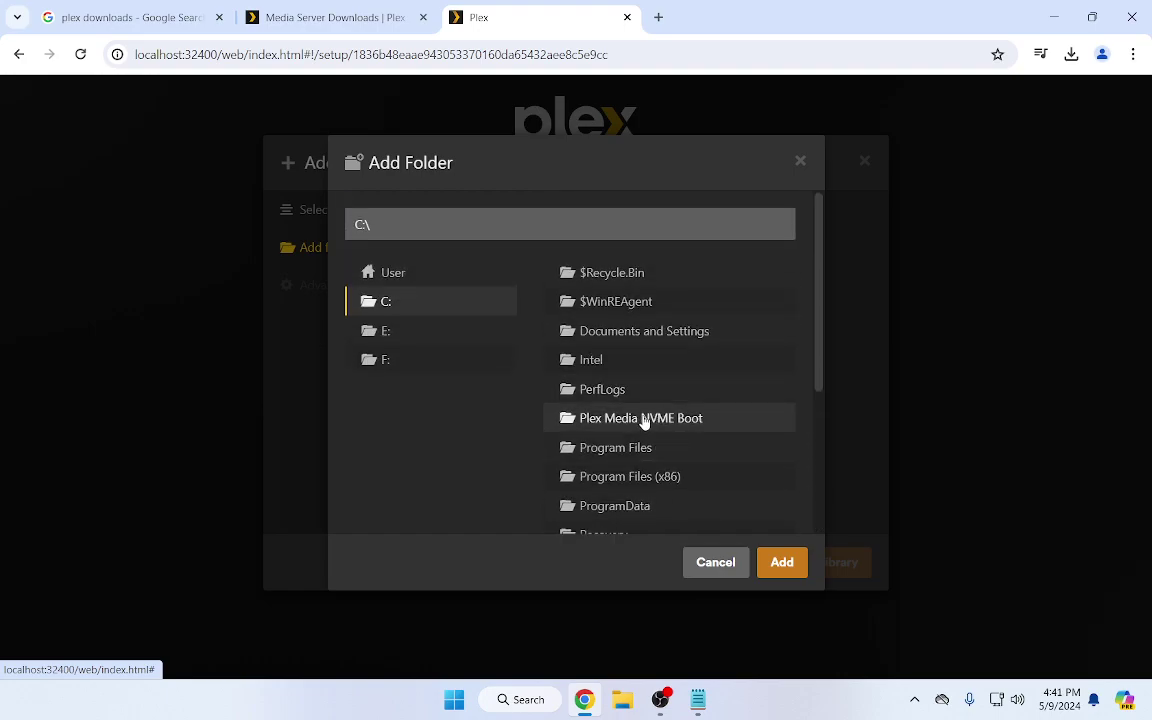
double_click(643, 418)
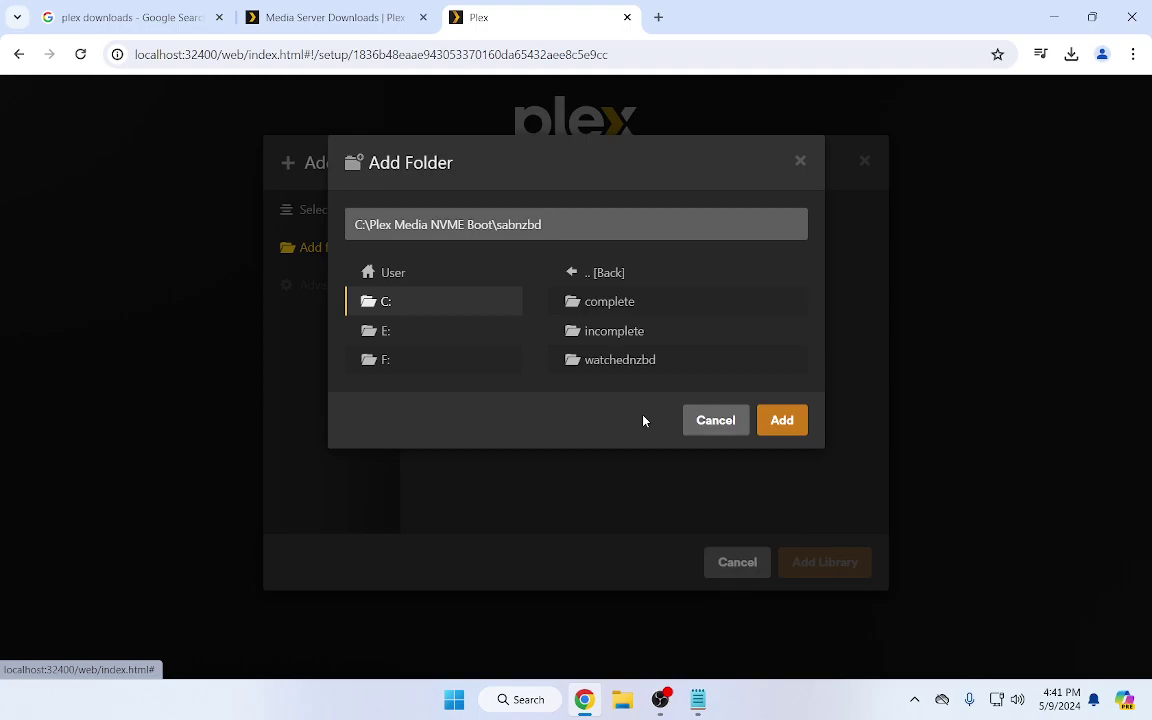
click(580, 273)
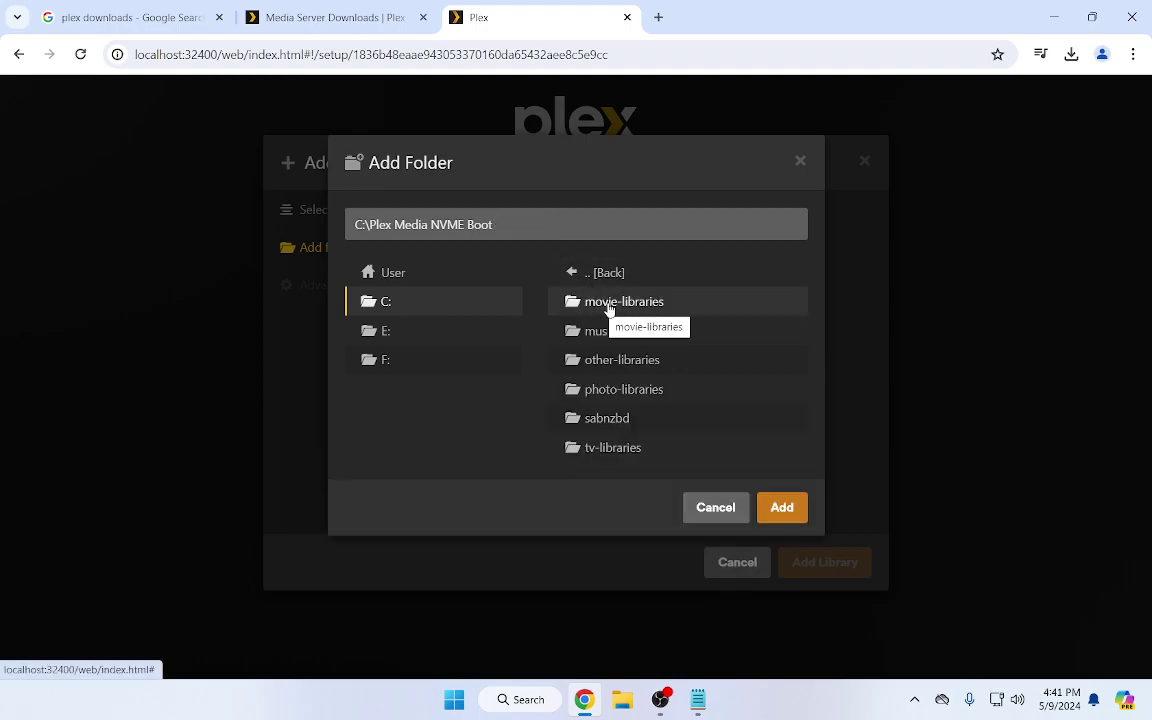
click(613, 302)
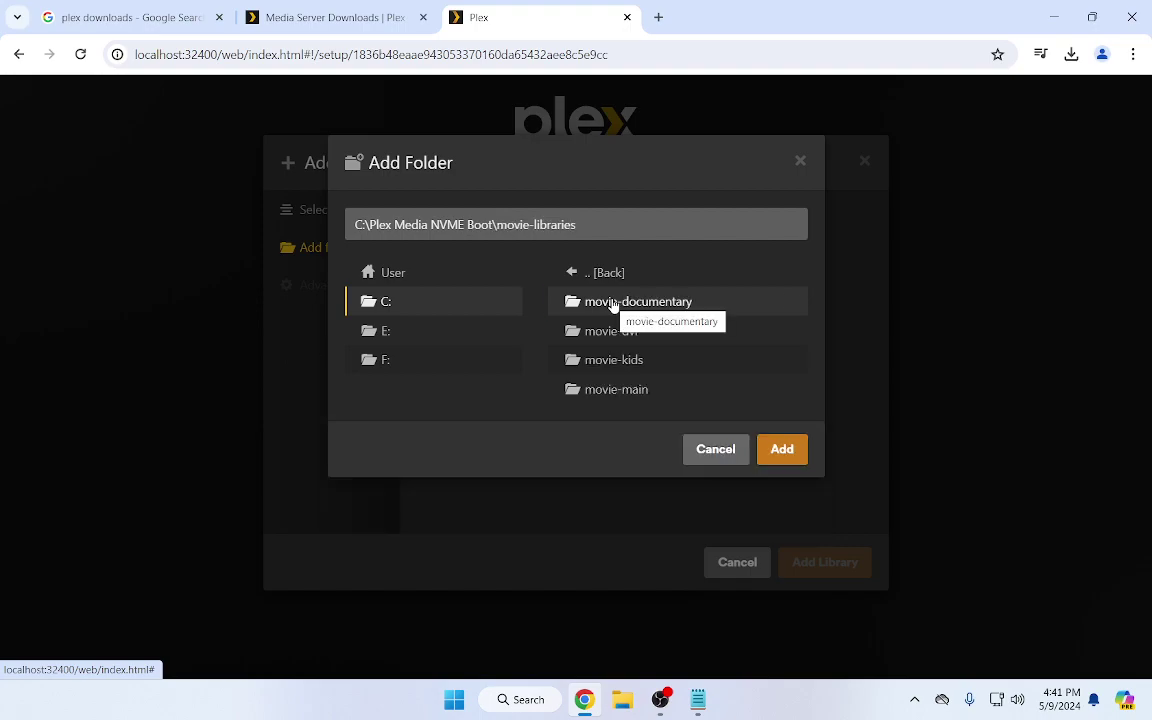
click(613, 391)
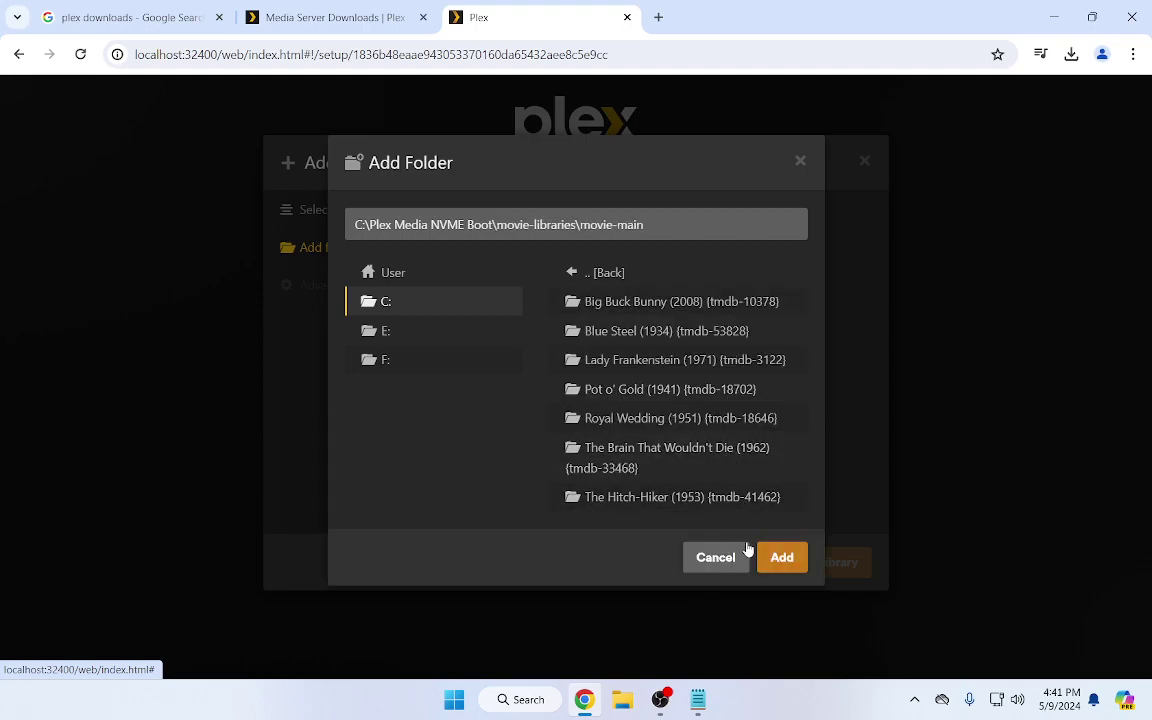
click(782, 557)
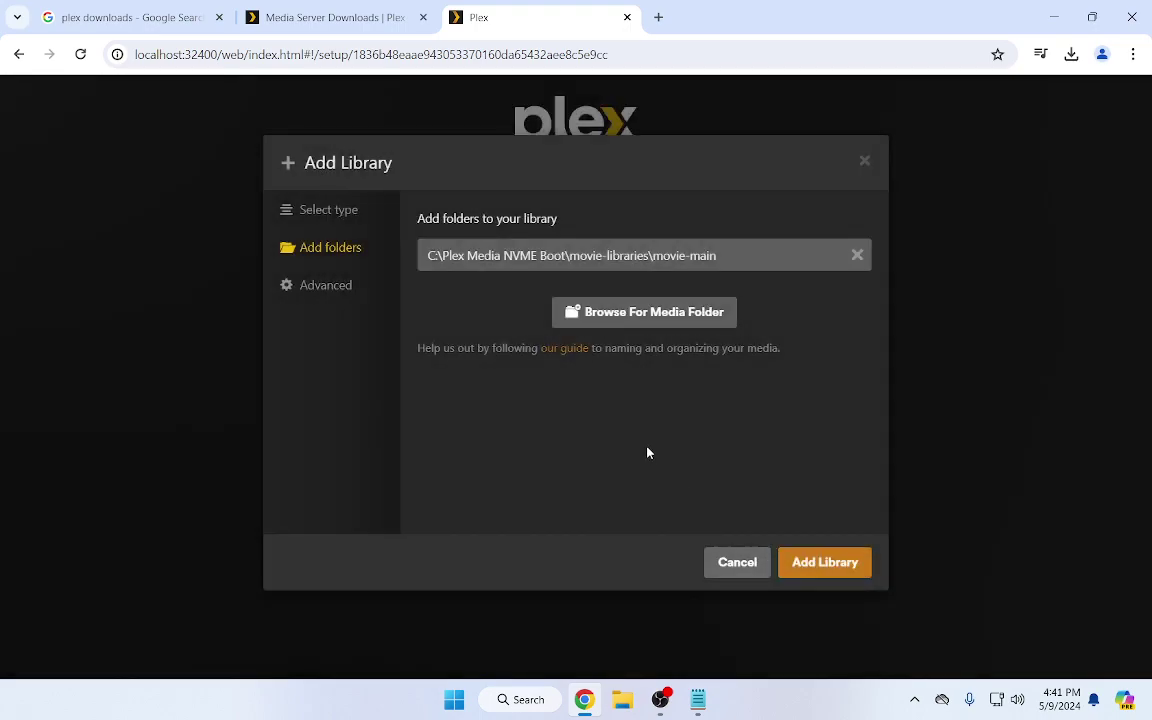
Set the Advanced minimum automatic collection size to 2 and create the Movies library
click(339, 288)
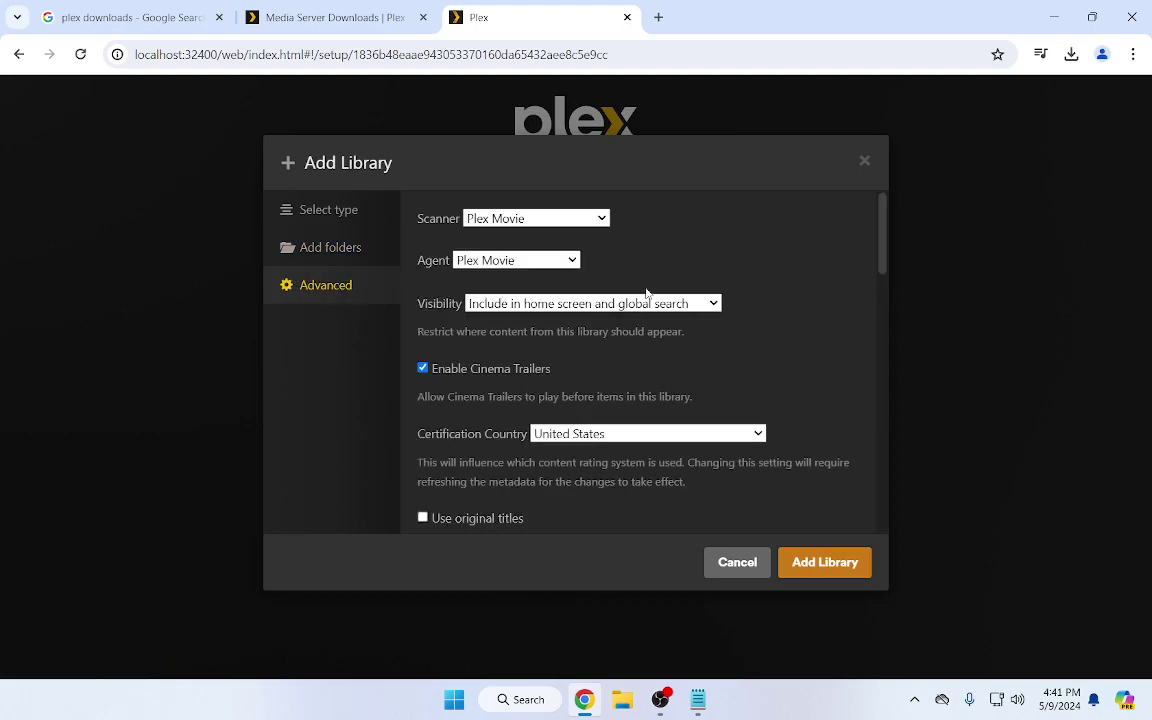
scroll(633, 357, down, 3)
scroll(633, 357, down, 6)
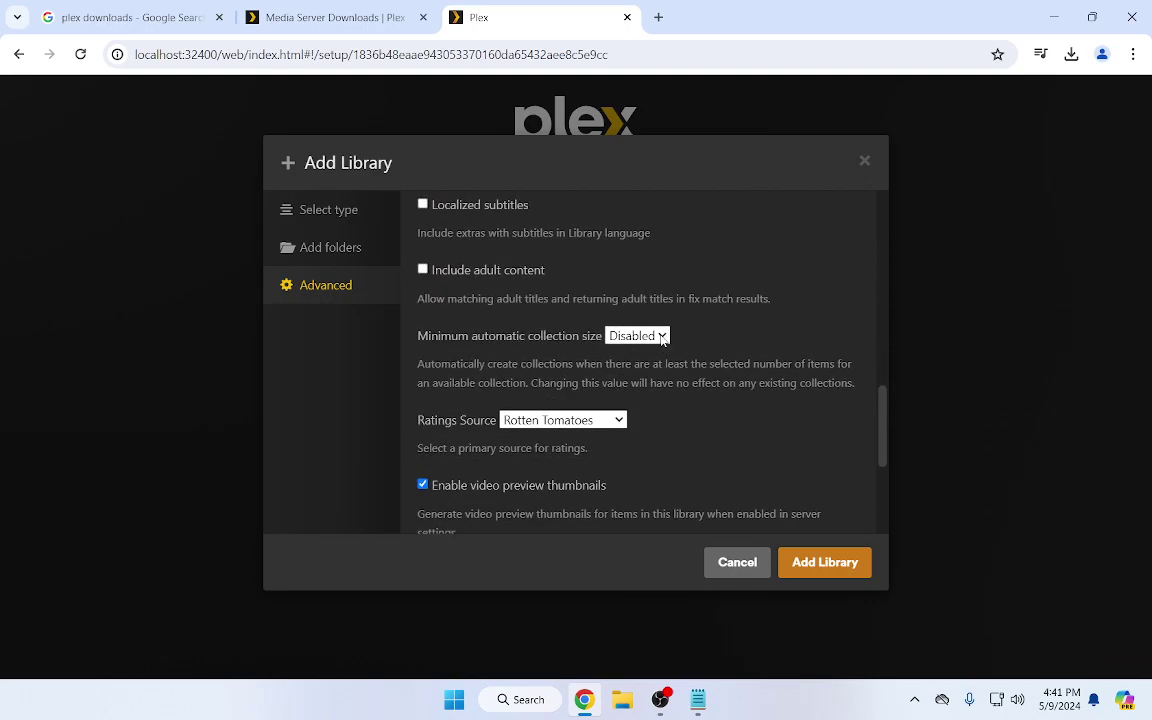
click(661, 337)
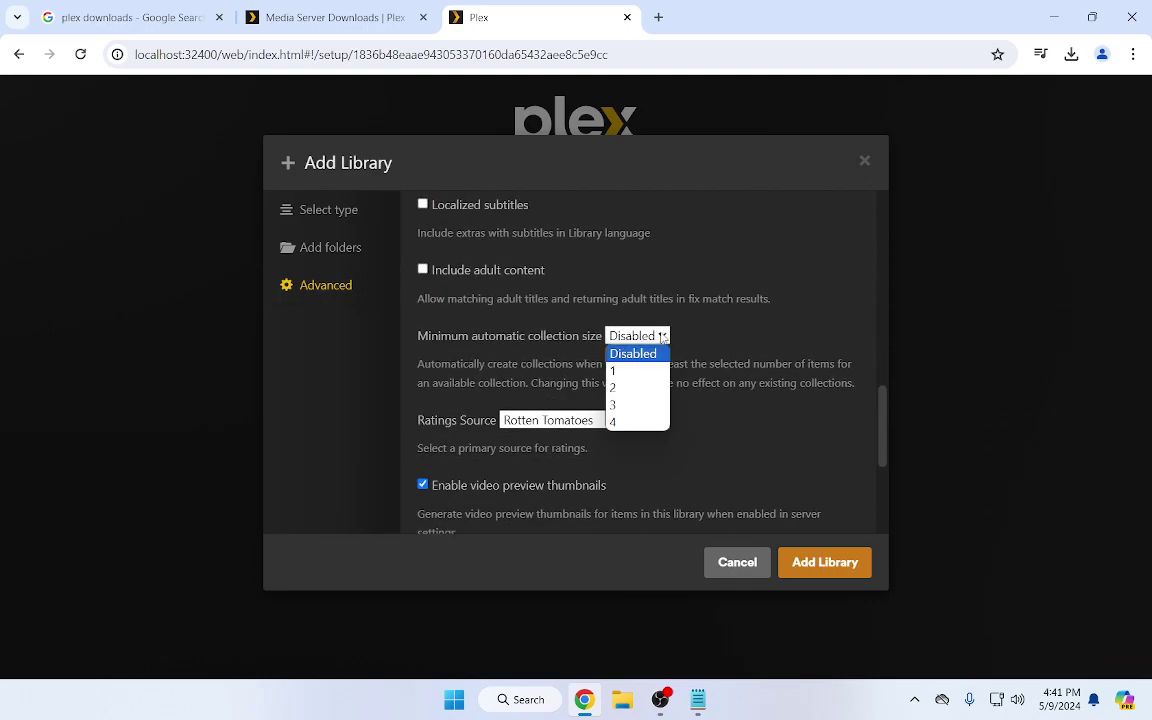
click(615, 387)
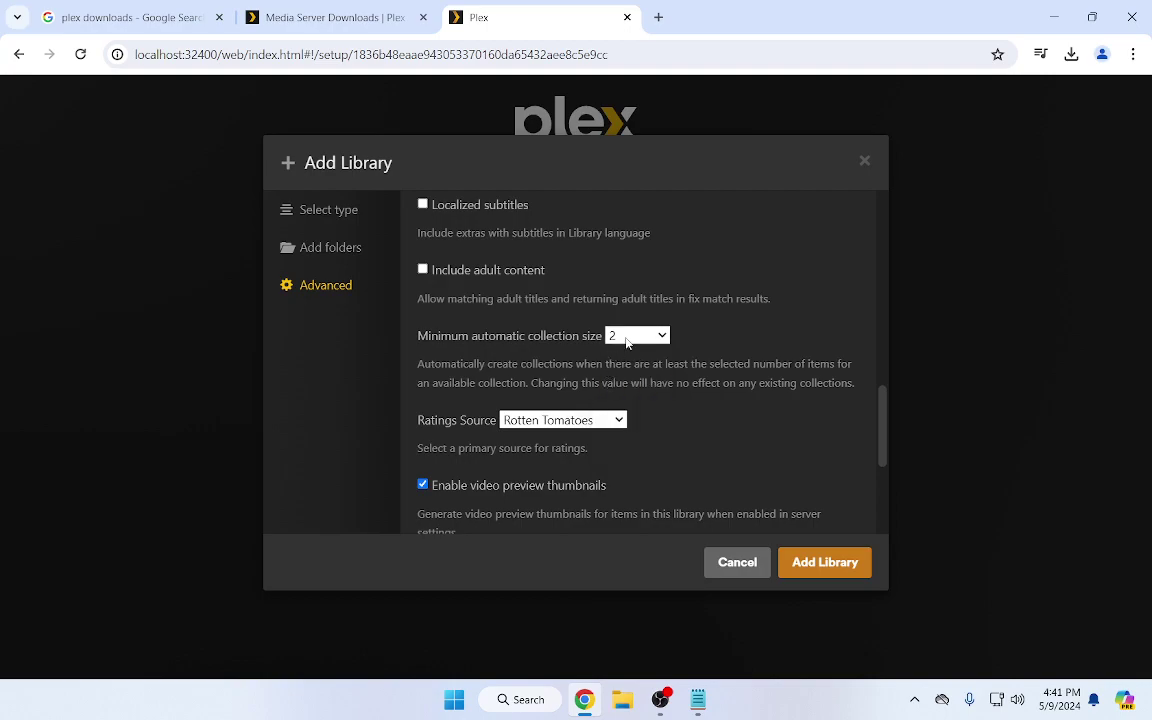
click(817, 563)
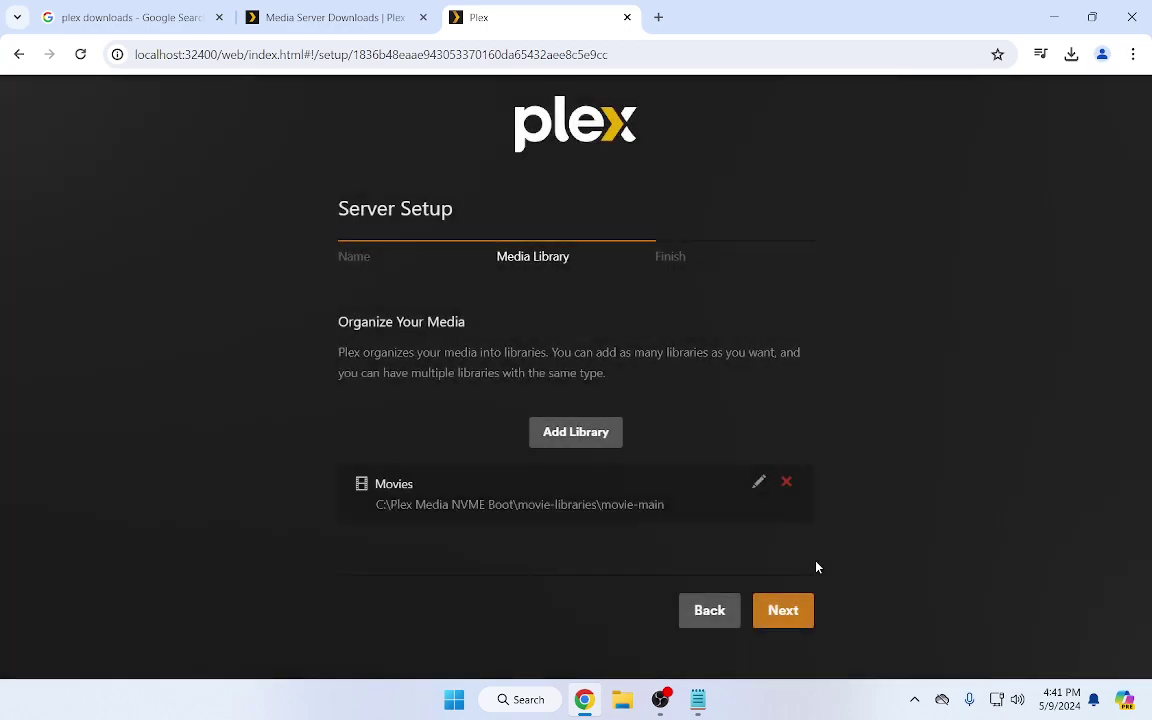
Start another Movies library and rename it 'Movies - Documetaries'
click(579, 432)
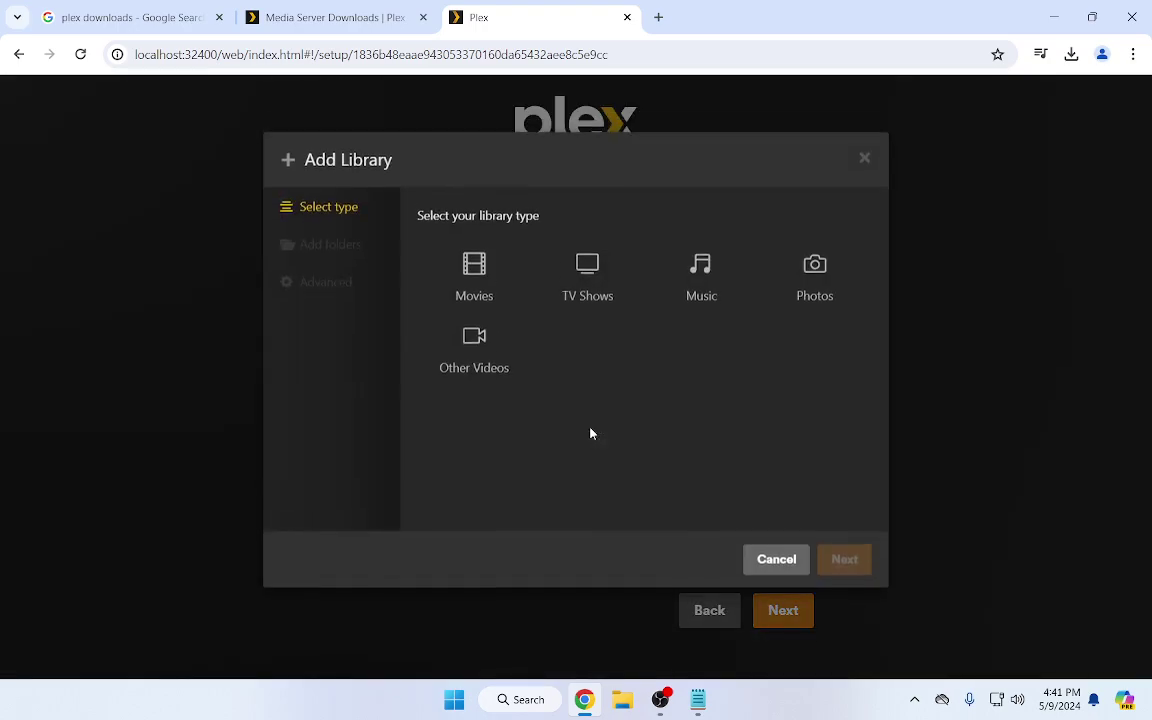
click(474, 278)
click(478, 448)
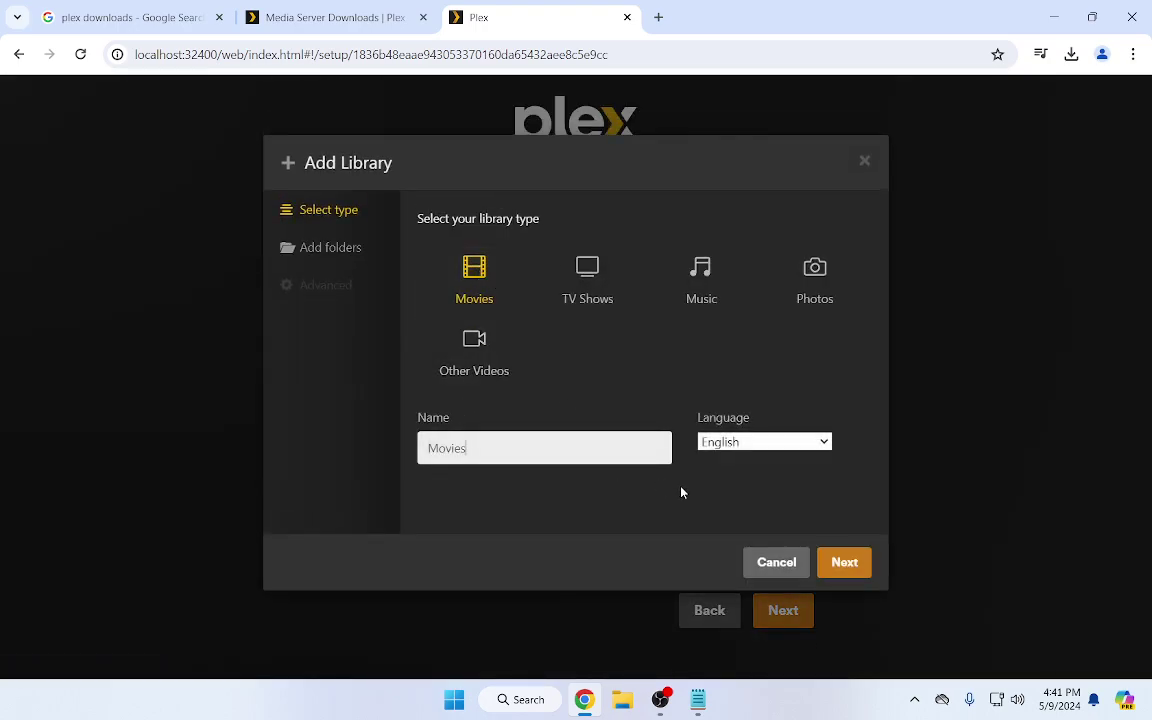
text(- Documetaries)
Add C:\Plex Media NVME Boot\movie-libraries\movie-documentary as the library's folder
click(856, 563)
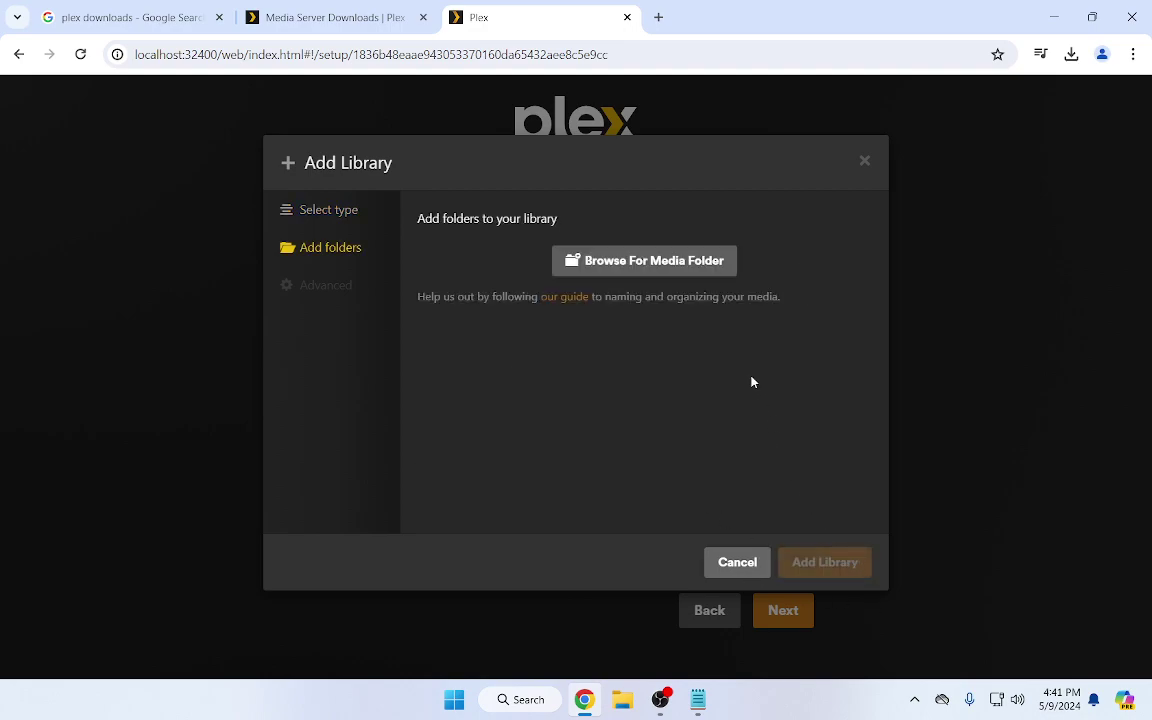
click(708, 263)
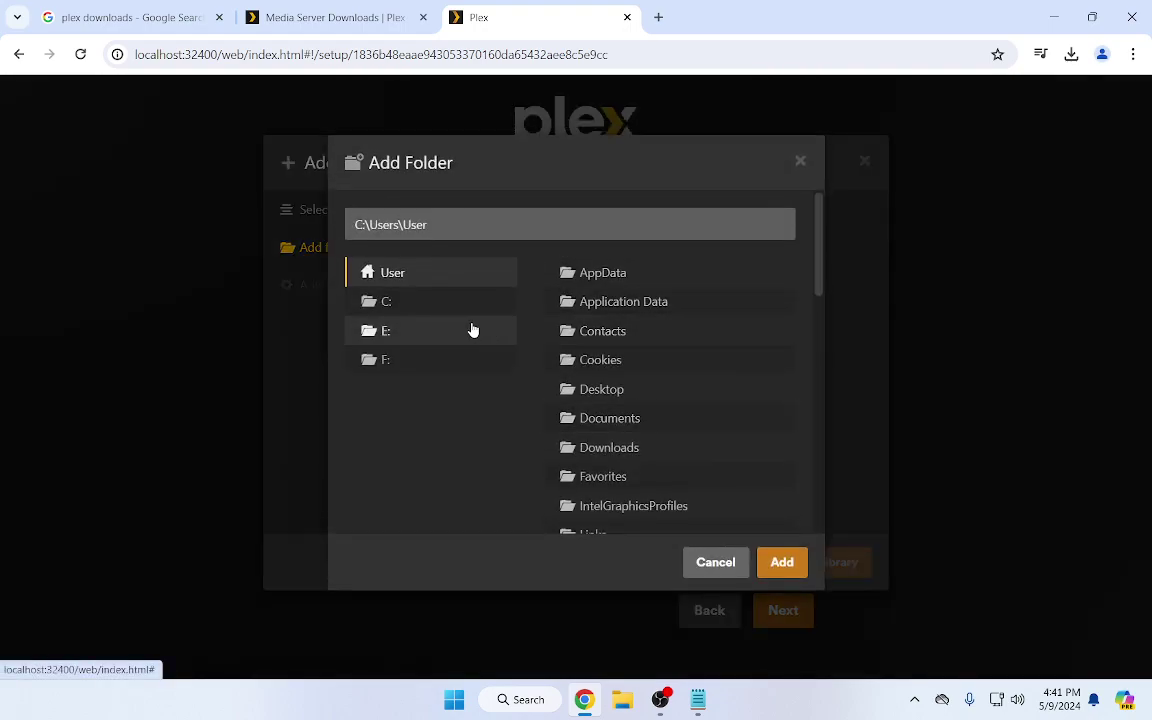
click(390, 303)
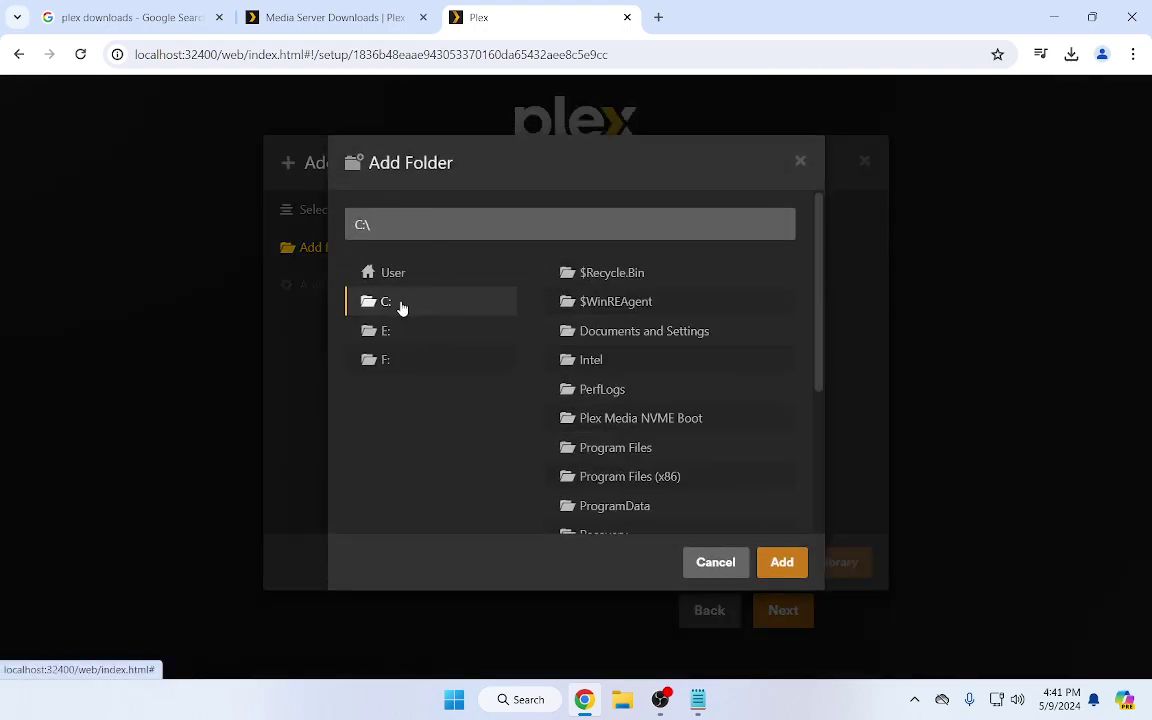
click(613, 420)
click(622, 303)
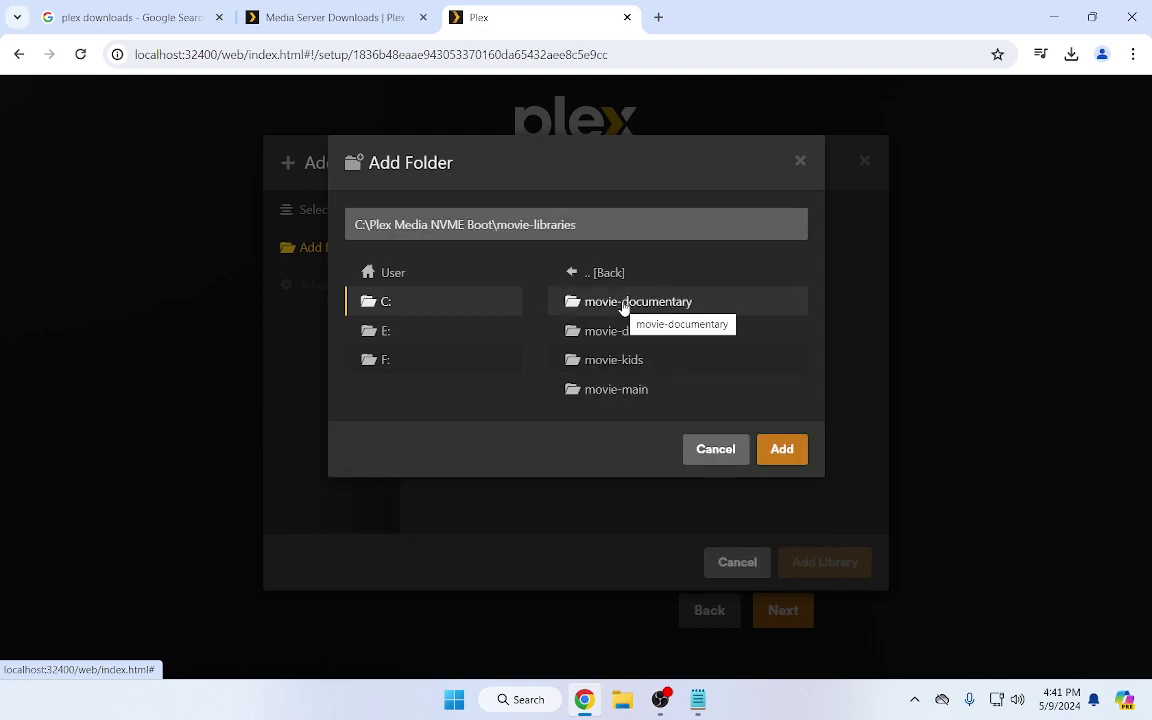
click(623, 306)
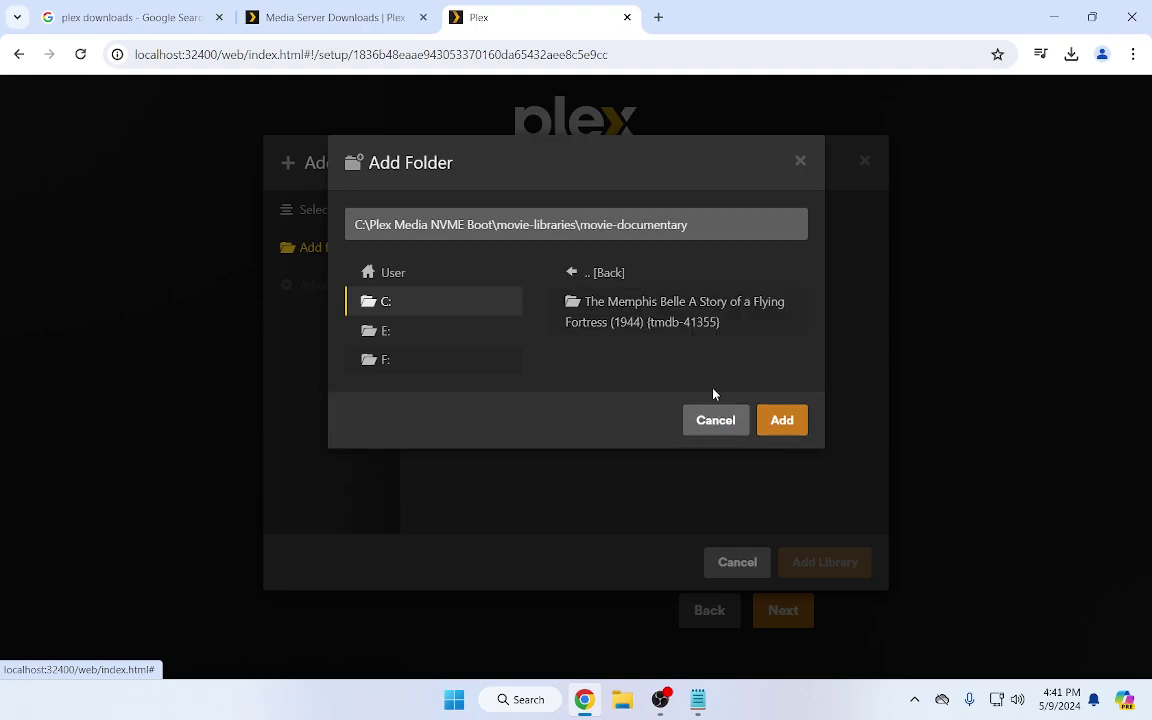
click(779, 424)
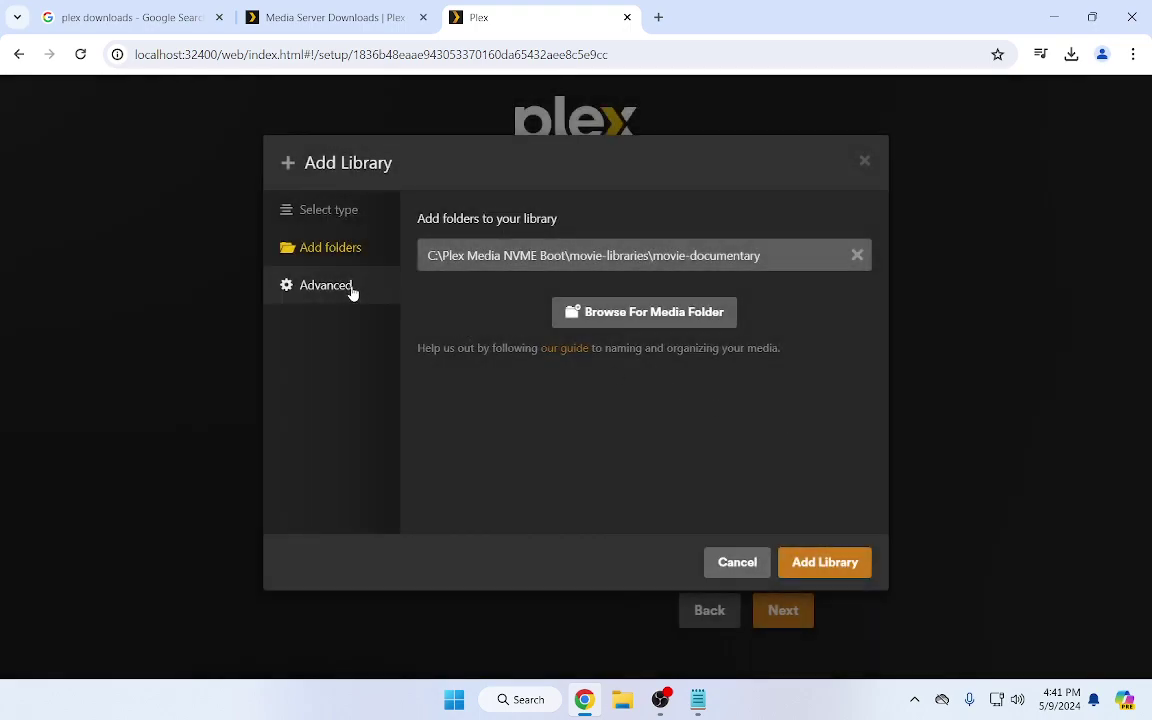
Set the Advanced minimum automatic collection size to 1 and create the Movies - Documetaries library
click(350, 289)
scroll(625, 393, down, 5)
scroll(625, 392, down, 3)
click(655, 424)
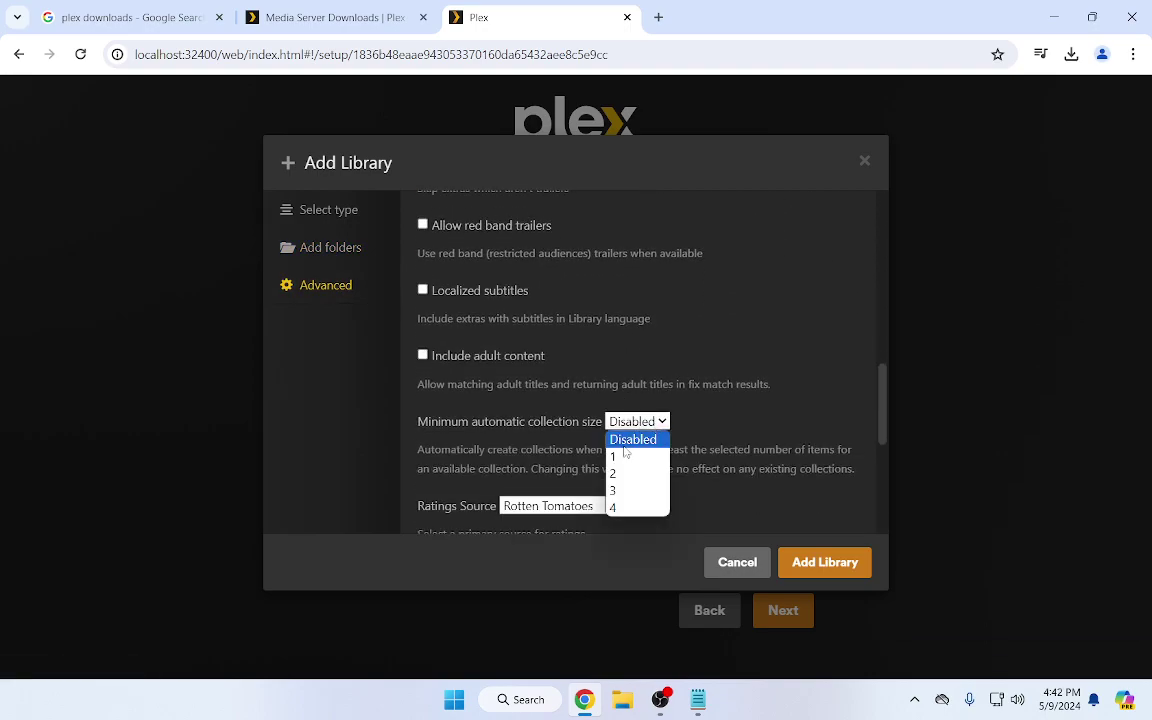
click(630, 456)
click(811, 564)
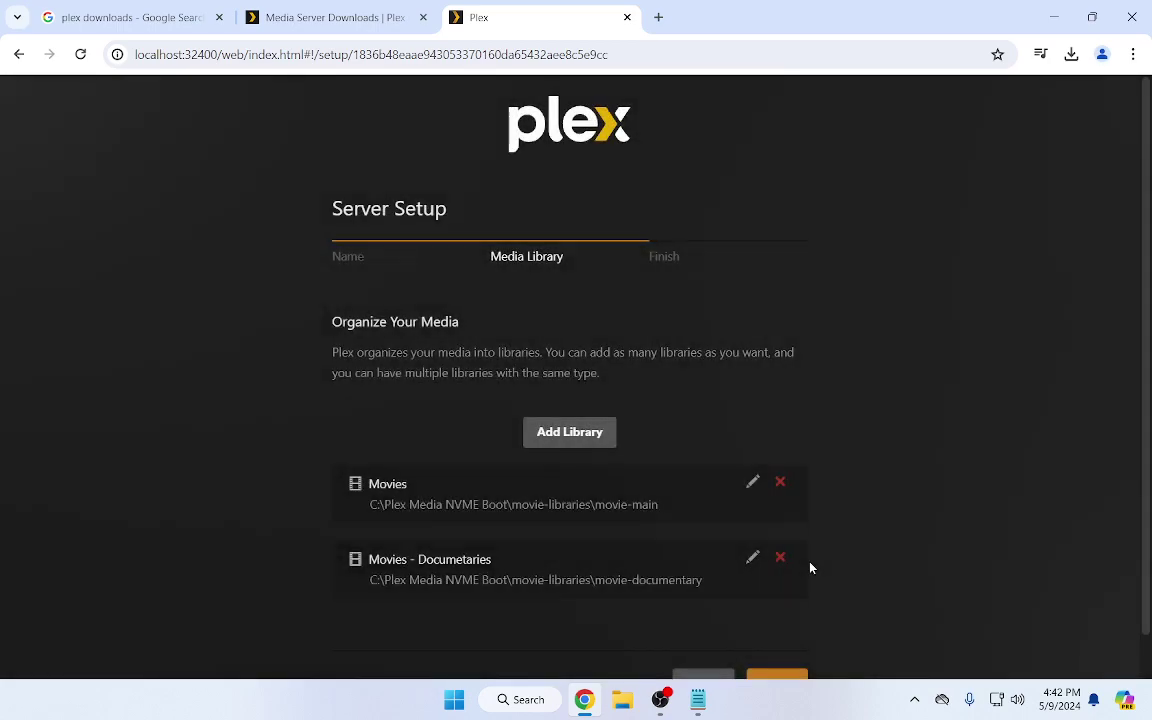
scroll(760, 450, down, 1)
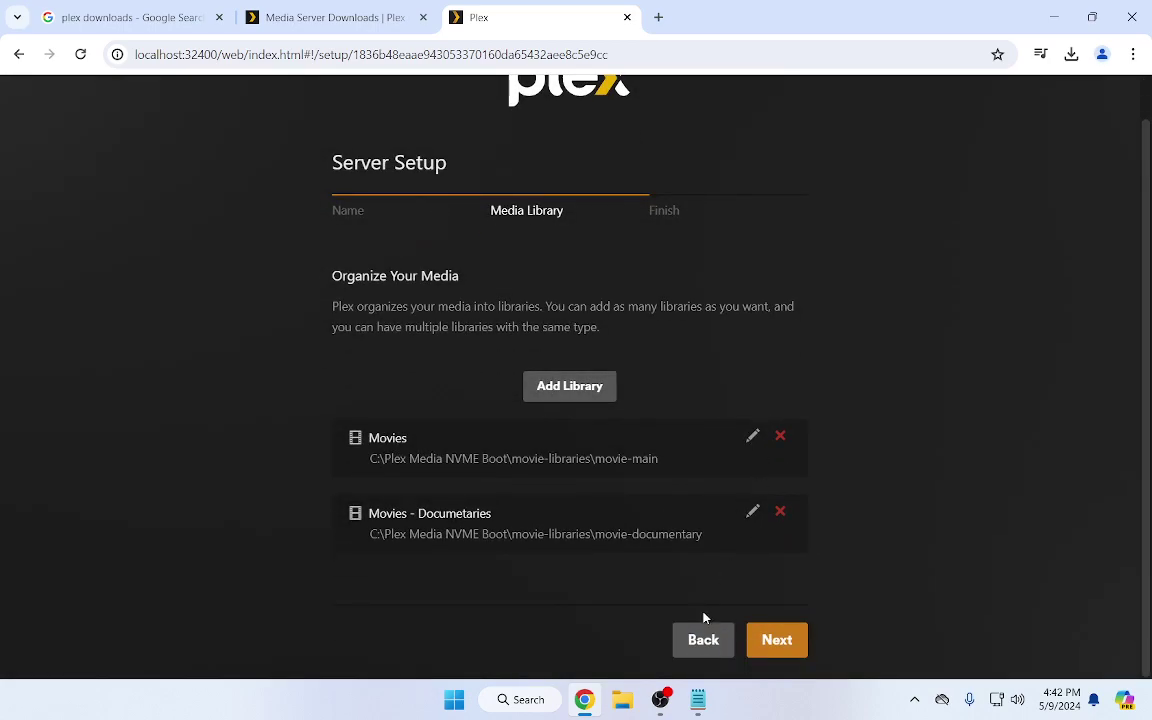
Start a new TV Shows library with the folder F:\Plex Media SATA SSD\tv-libraries\tv-main
click(598, 388)
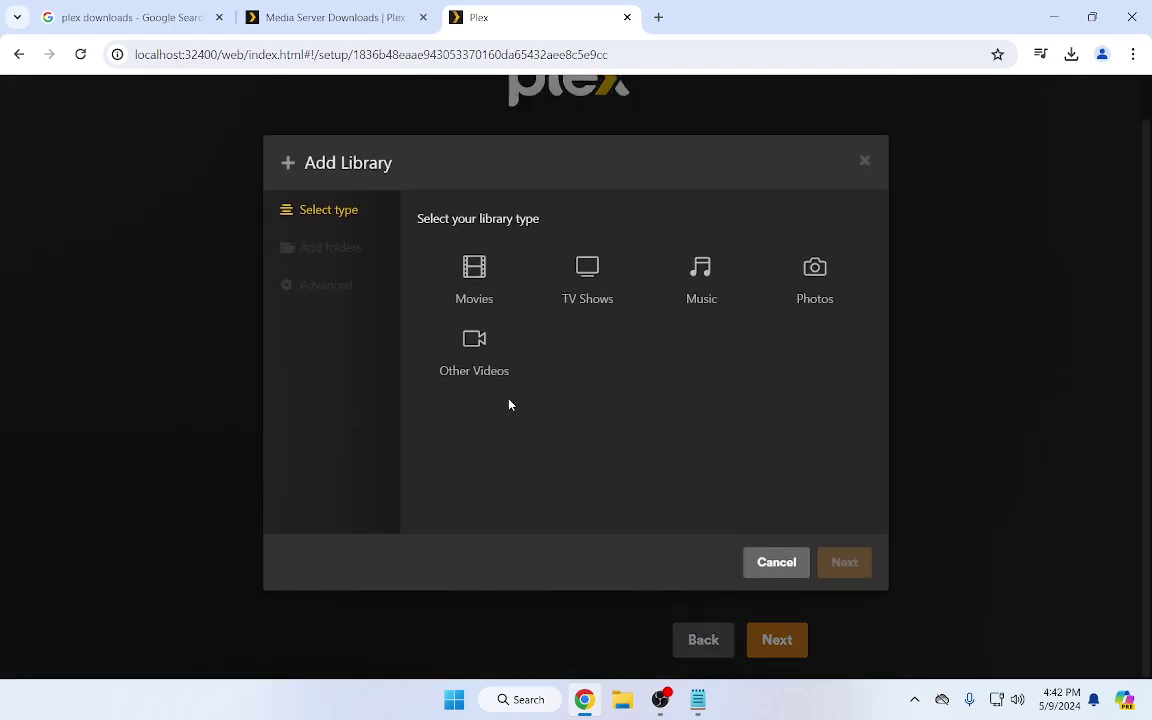
click(586, 284)
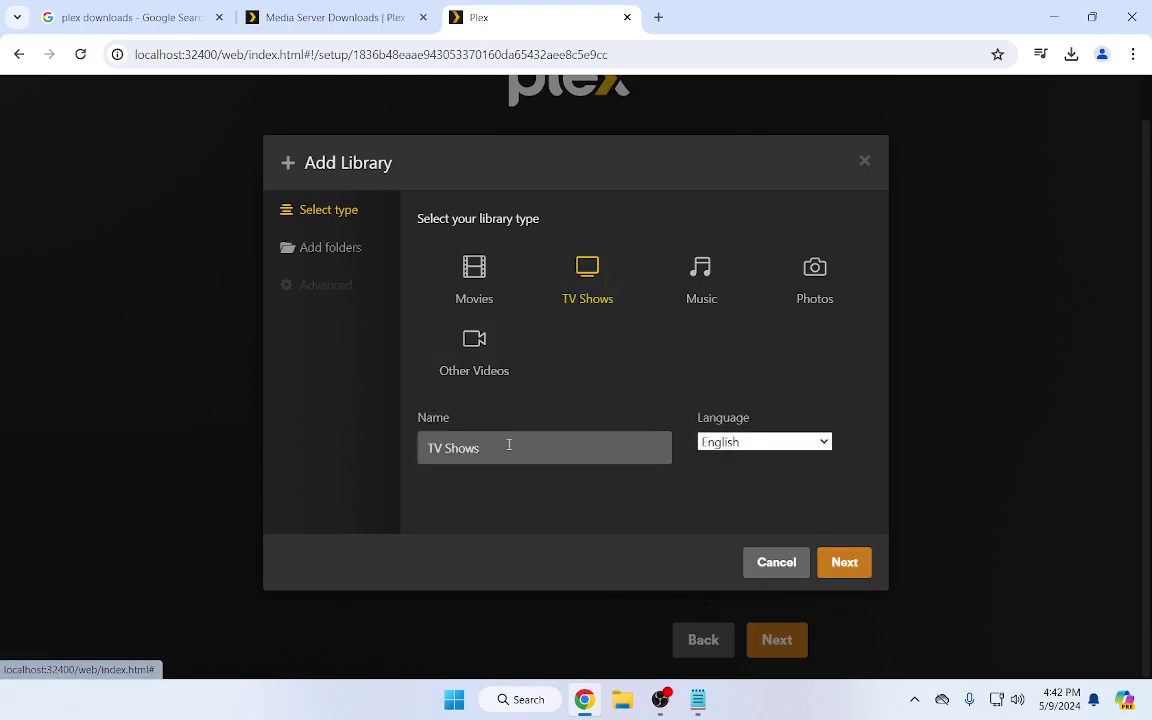
click(836, 568)
click(662, 264)
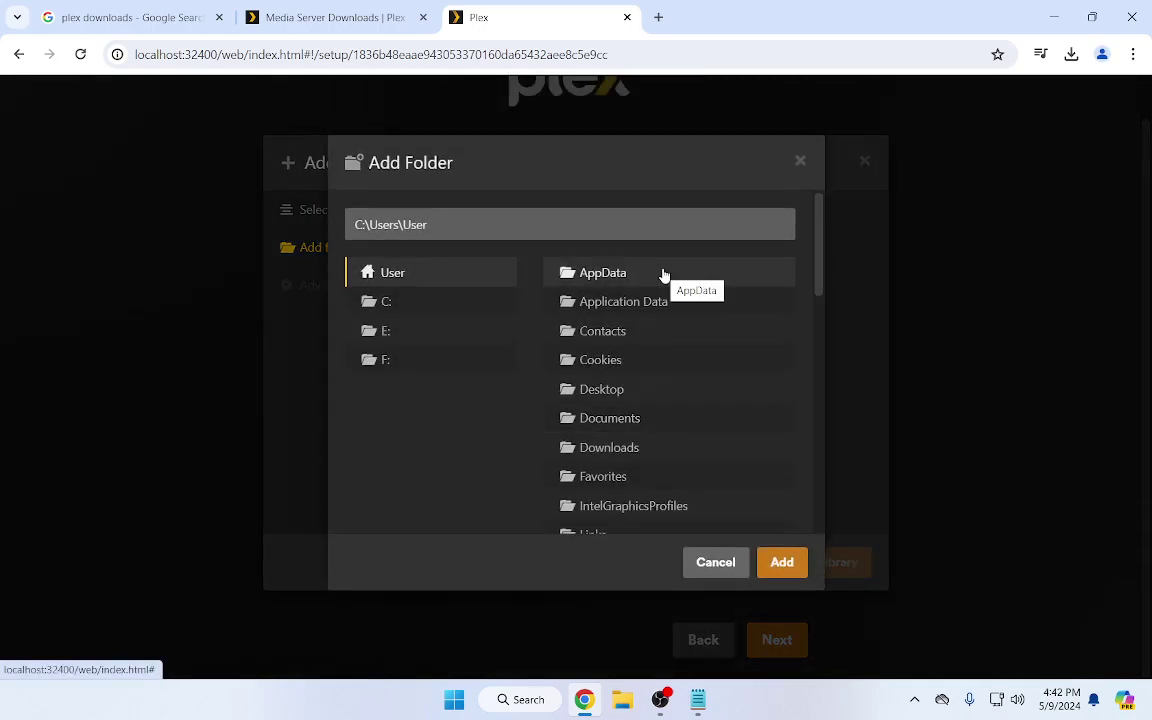
click(389, 362)
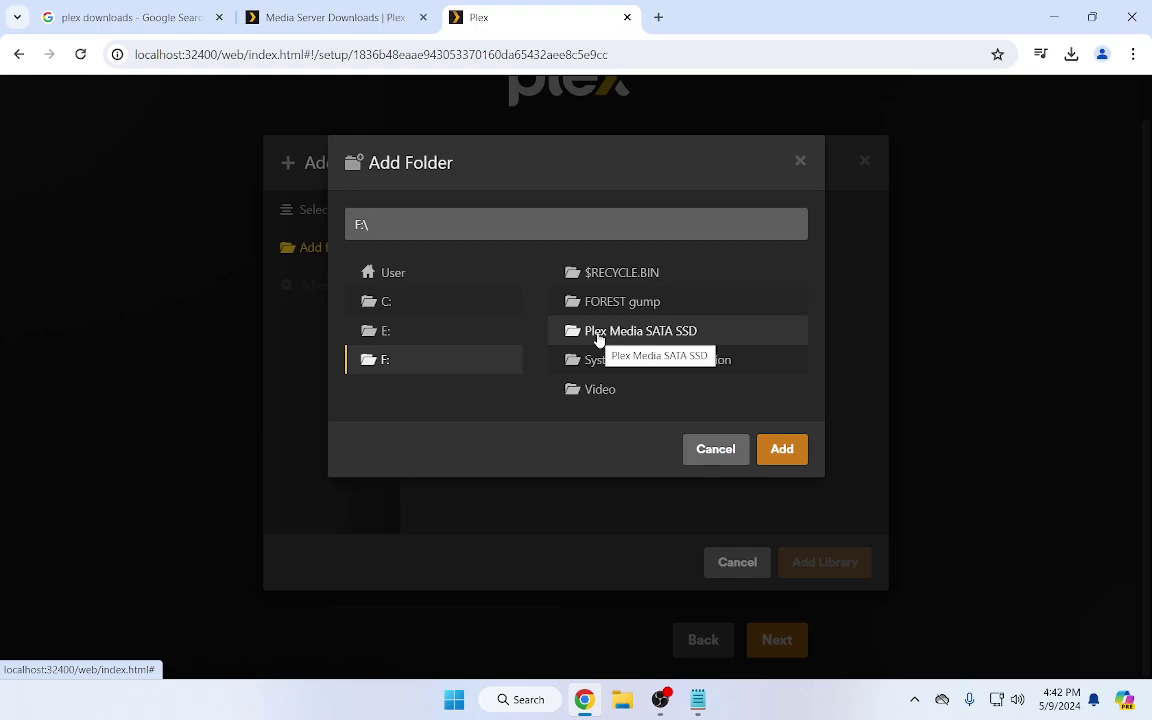
click(676, 335)
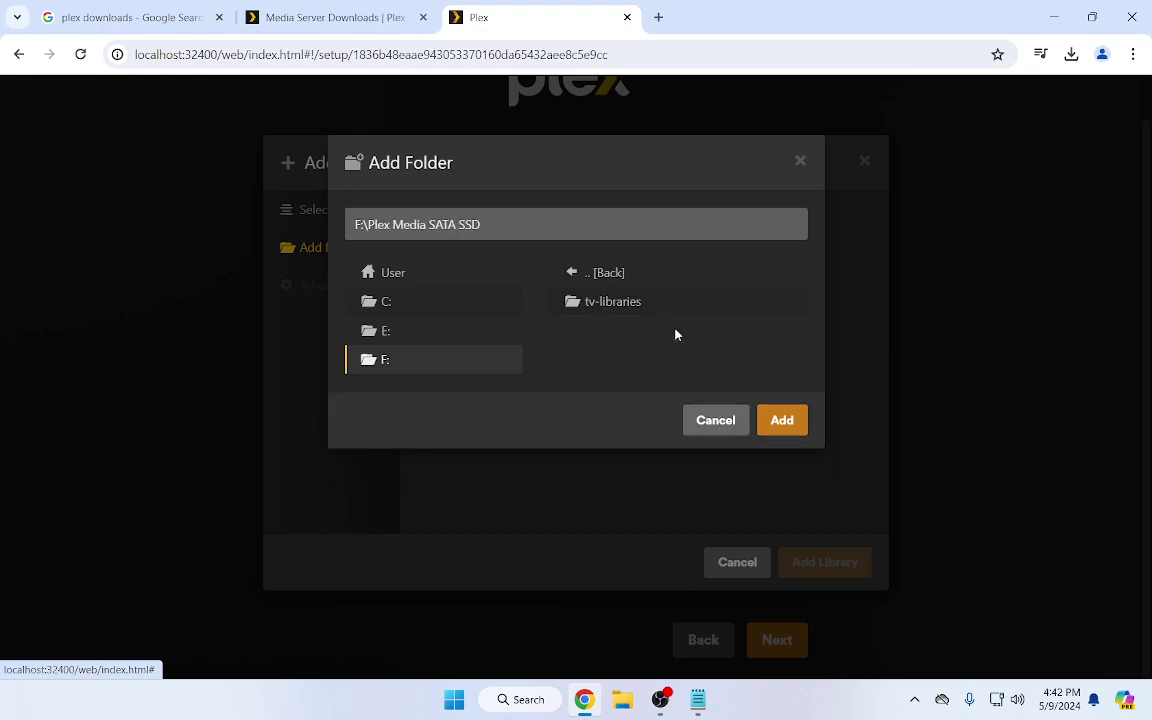
click(607, 303)
click(611, 364)
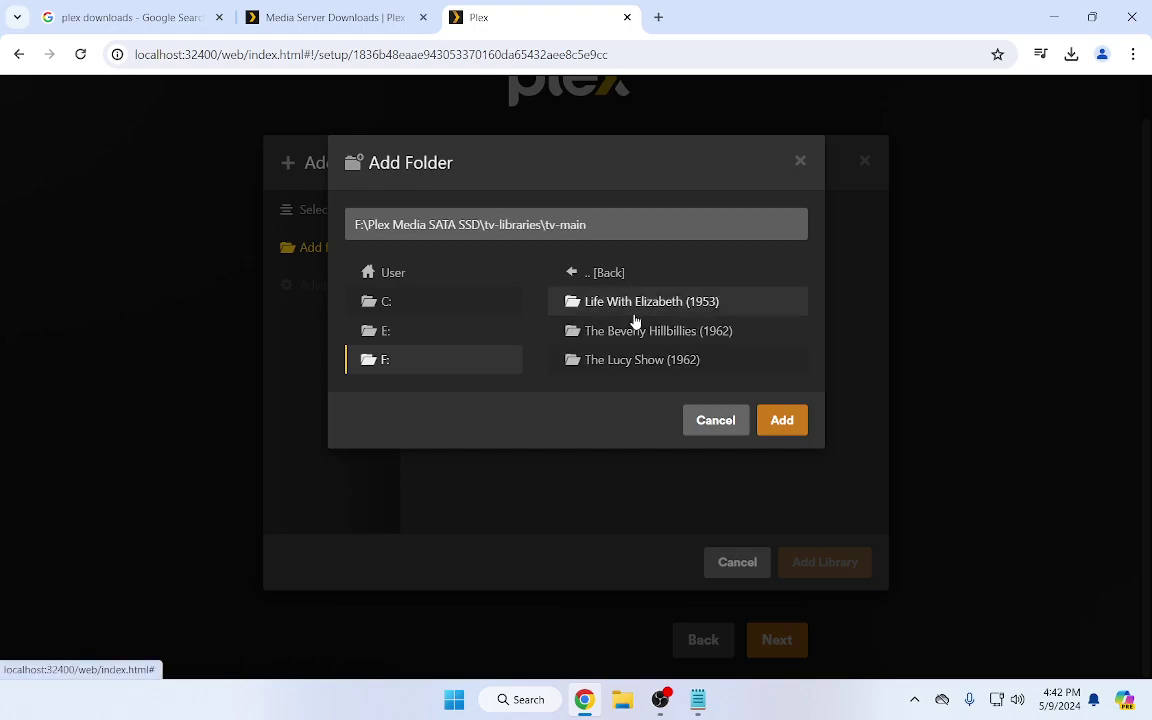
click(782, 421)
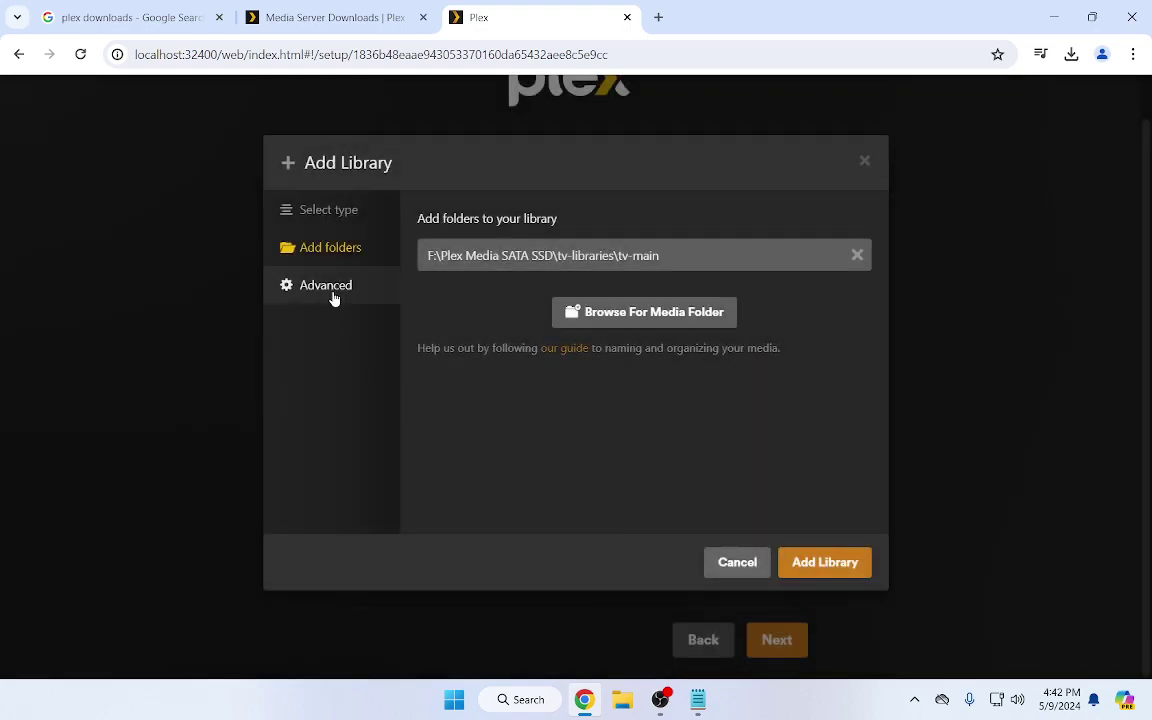
Set the advanced Episode ordering to TheTVDB and create the TV Shows library
click(333, 288)
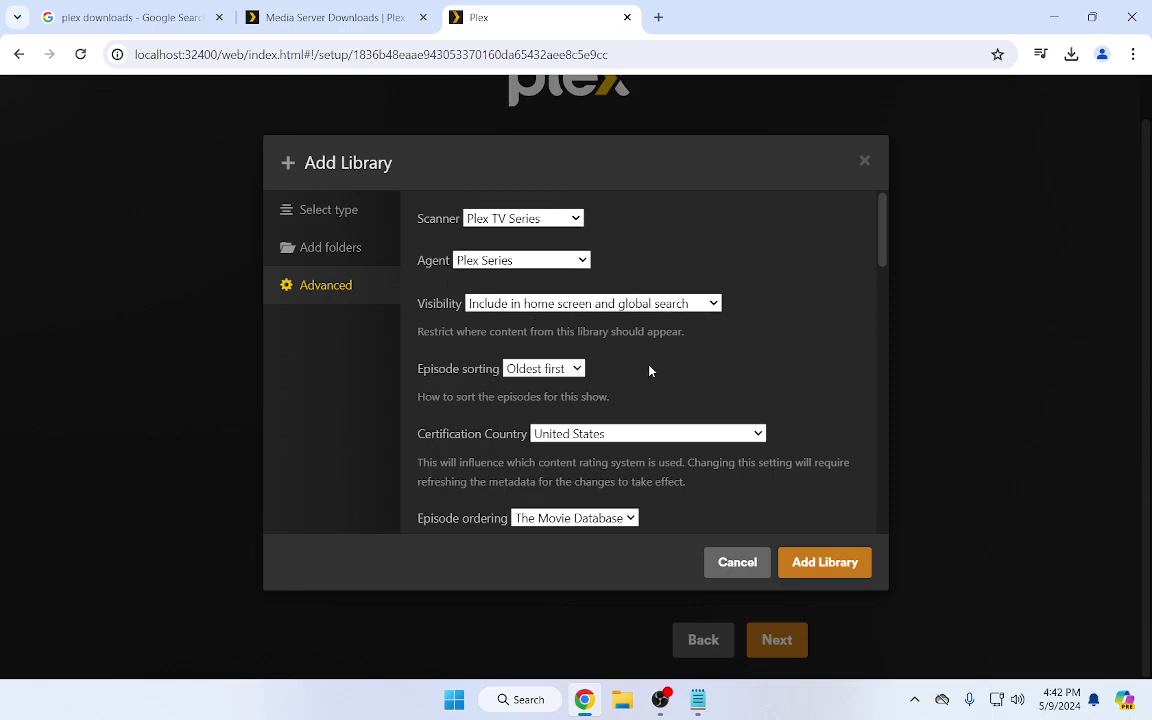
scroll(649, 371, down, 2)
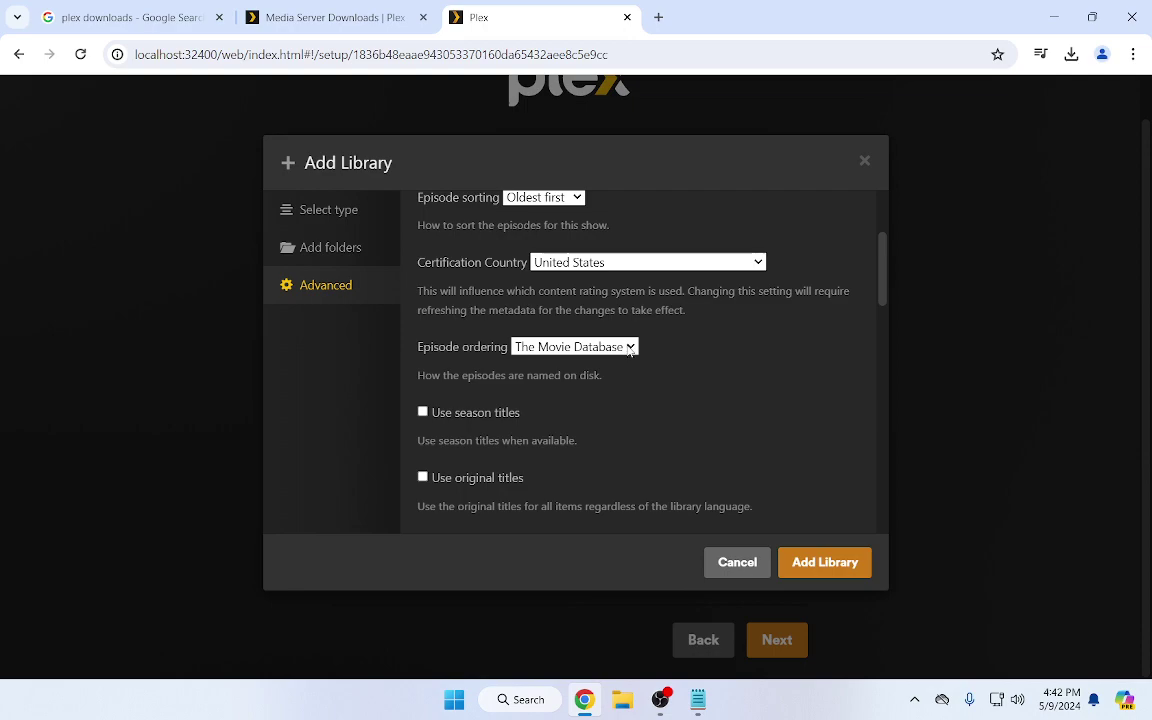
click(630, 347)
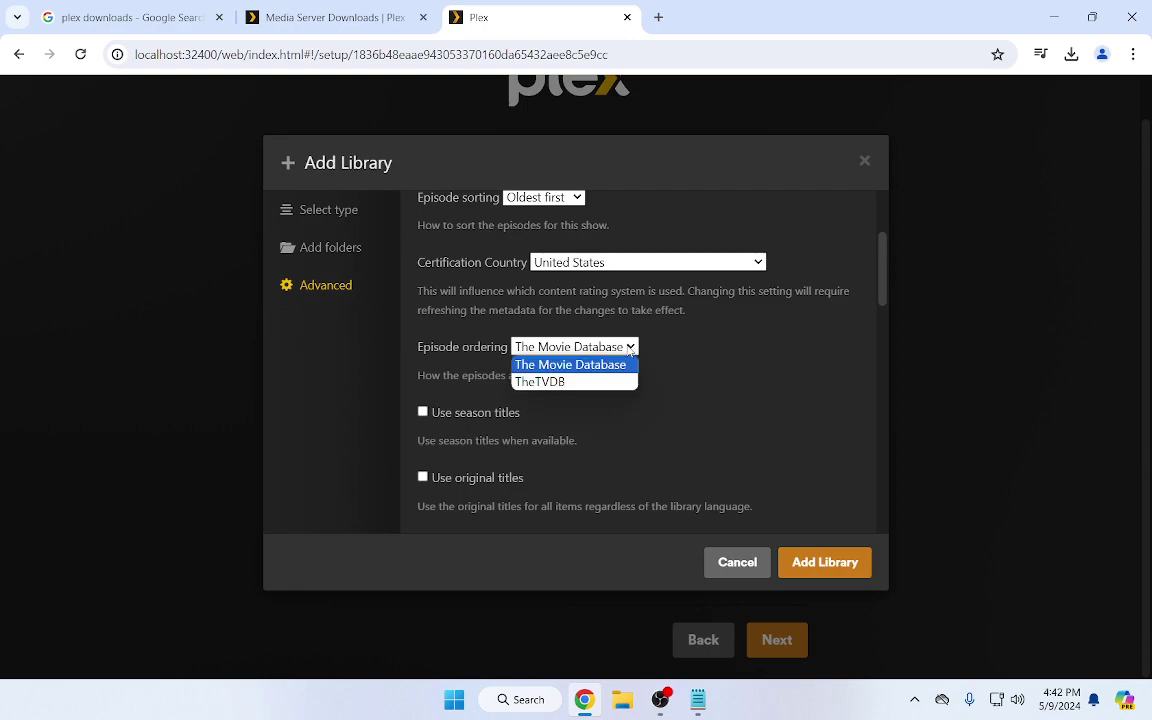
click(573, 384)
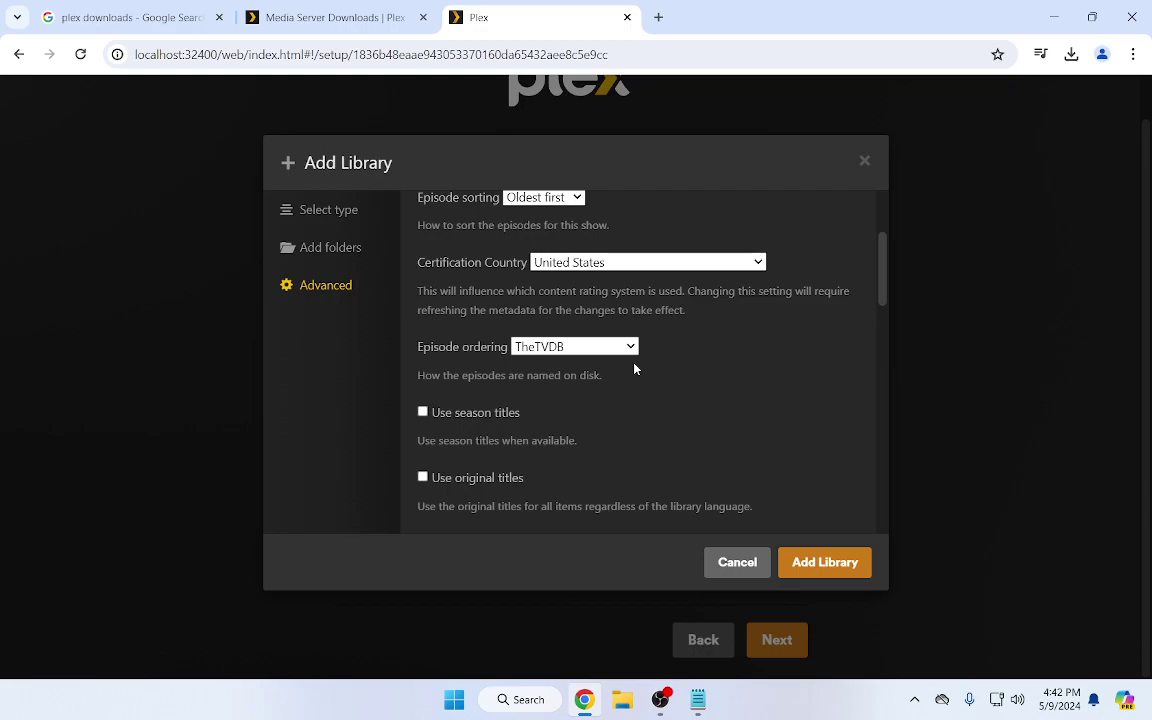
scroll(634, 369, up, 2)
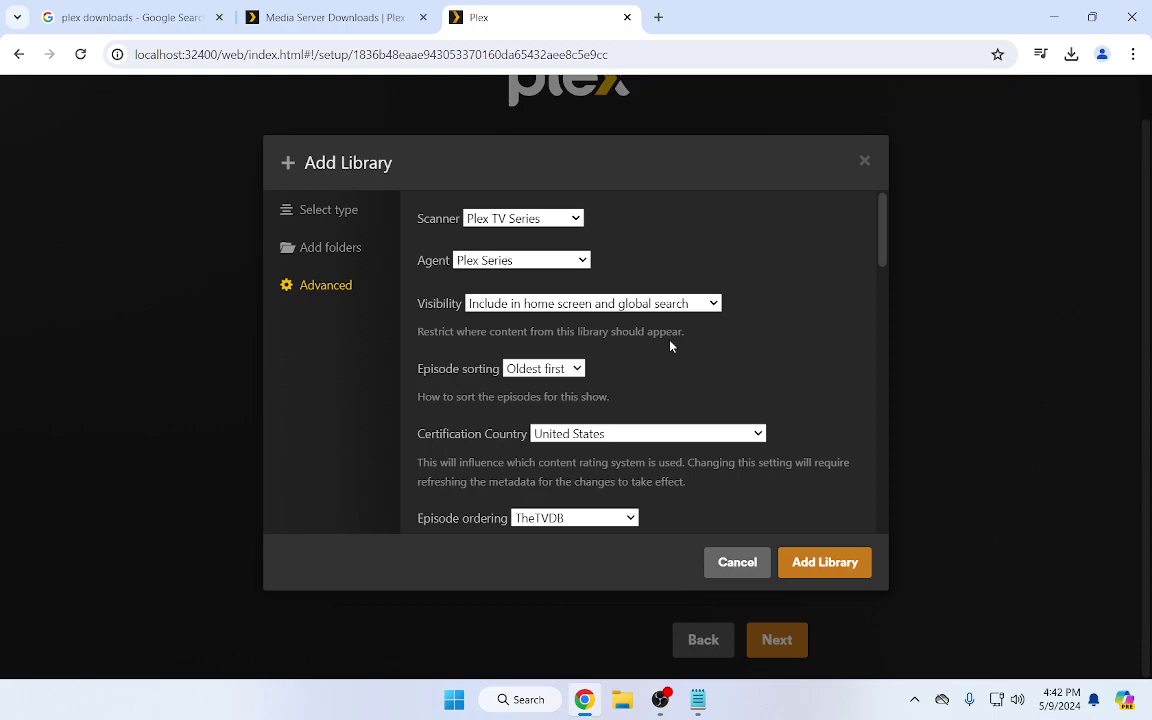
scroll(650, 375, down, 3)
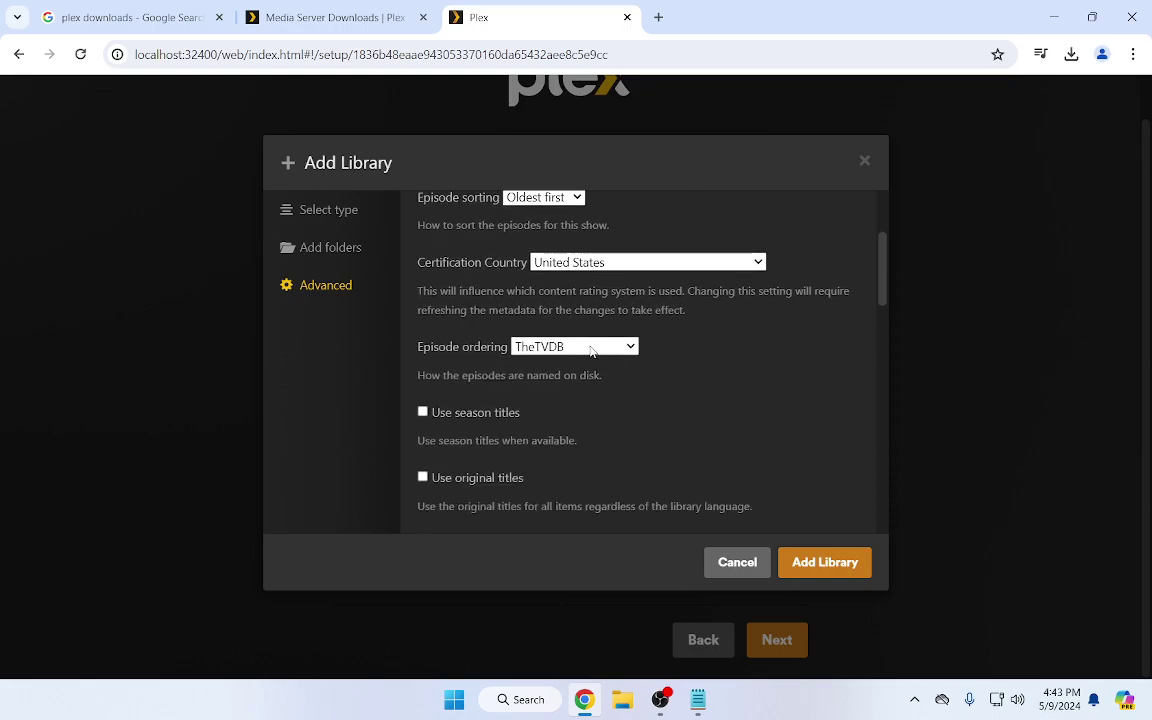
scroll(579, 346, up, 3)
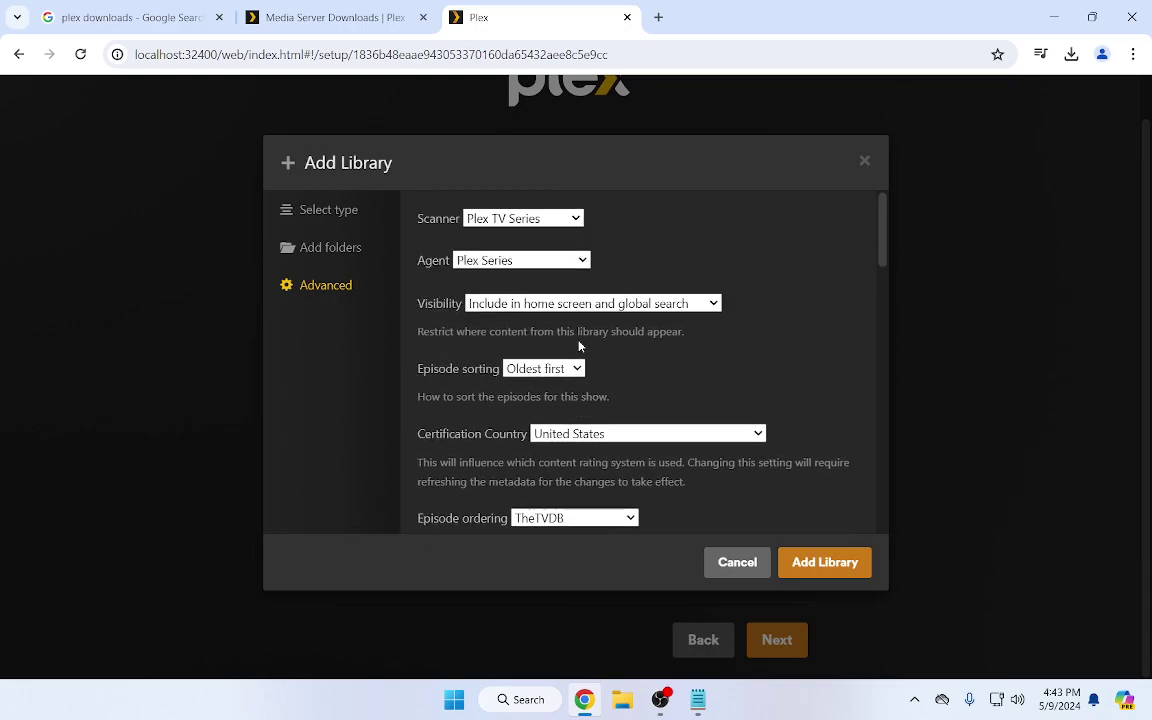
scroll(579, 346, down, 3)
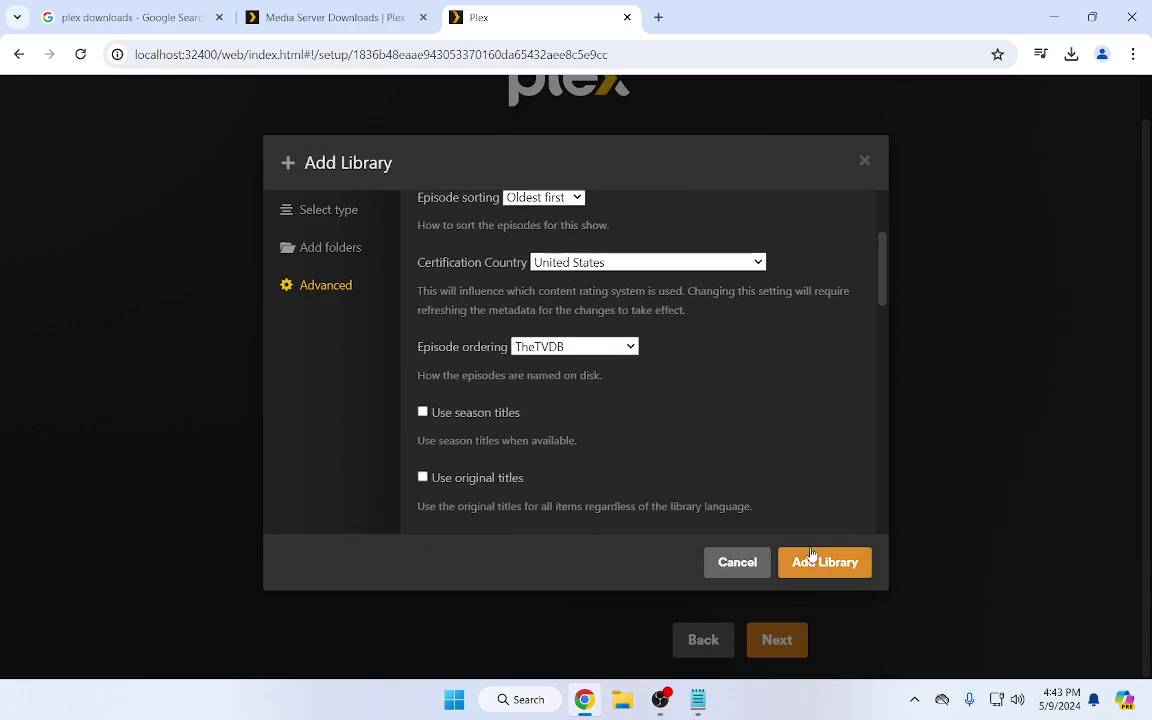
click(812, 562)
Start another TV Shows library named 'TV Shows - Kids'
click(597, 390)
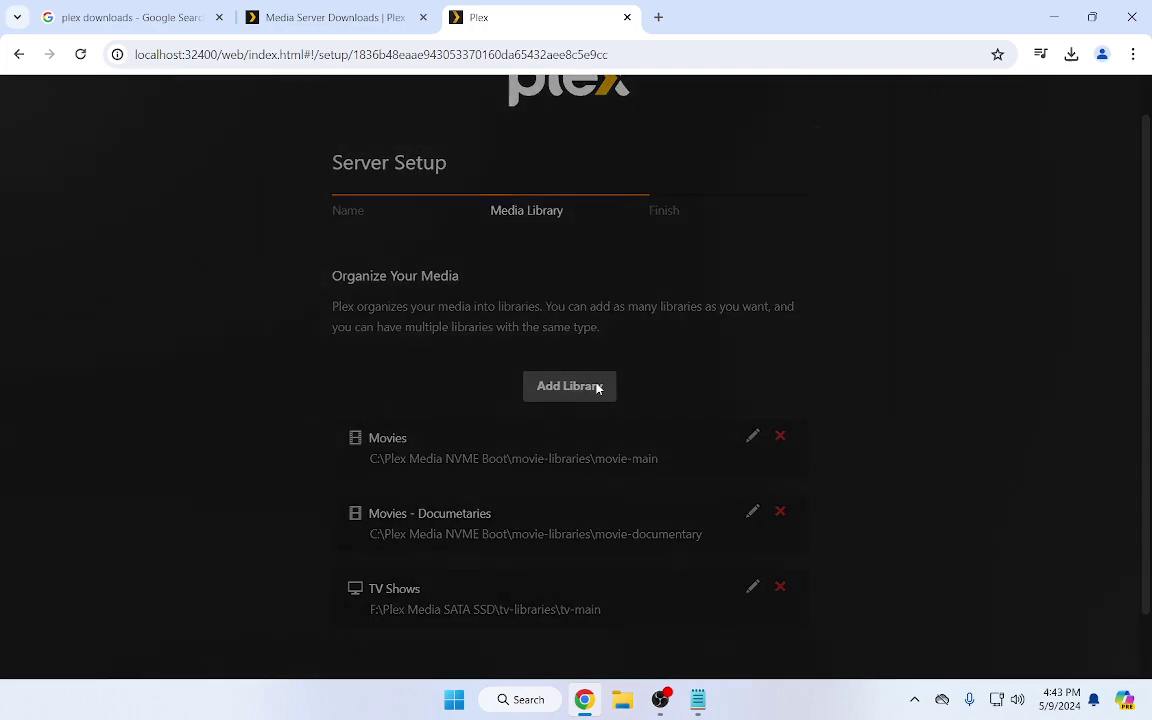
click(573, 280)
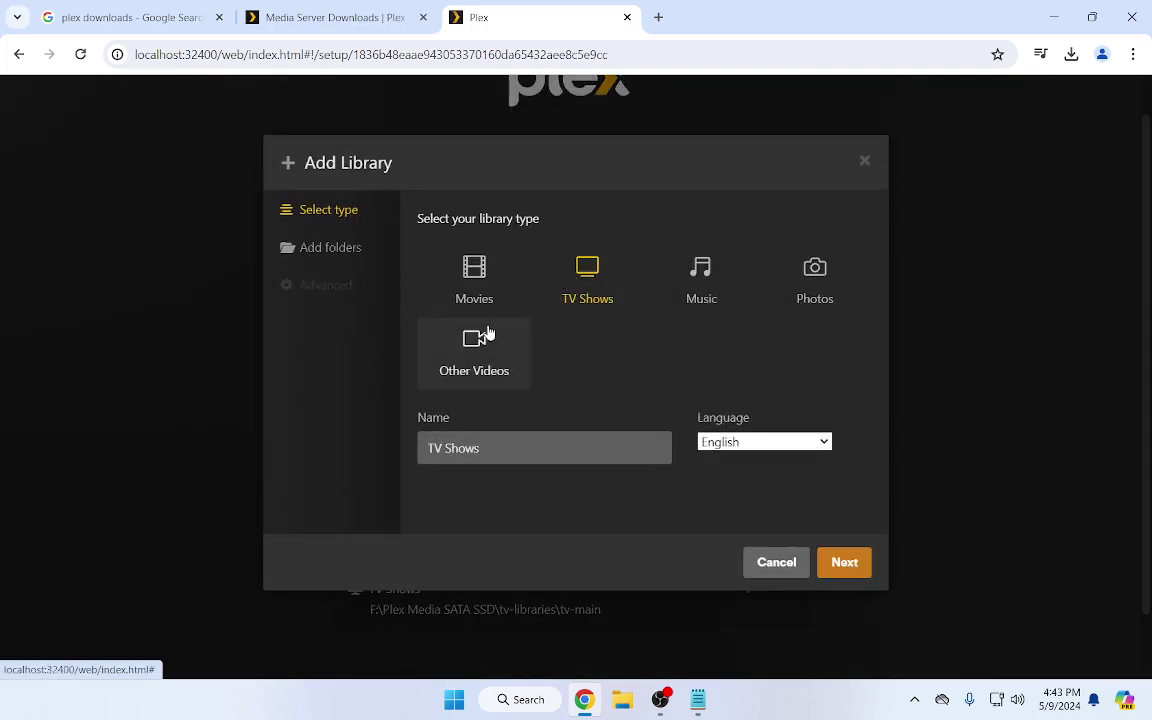
click(487, 448)
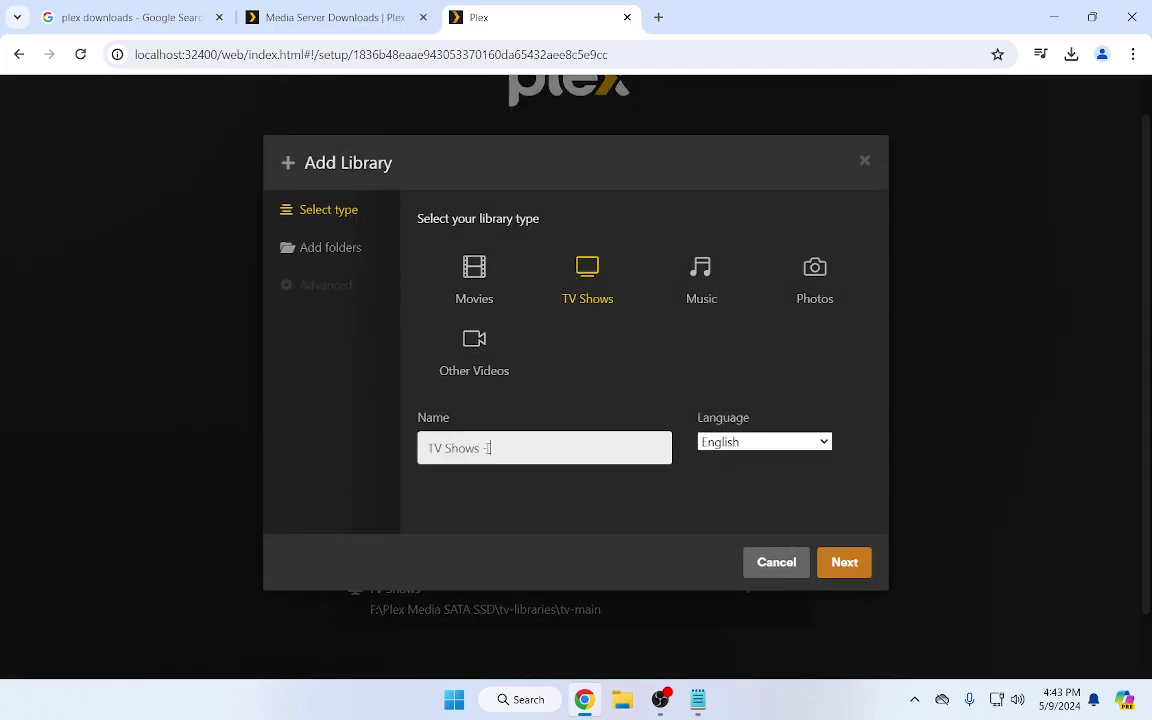
text(- Kids)
click(842, 562)
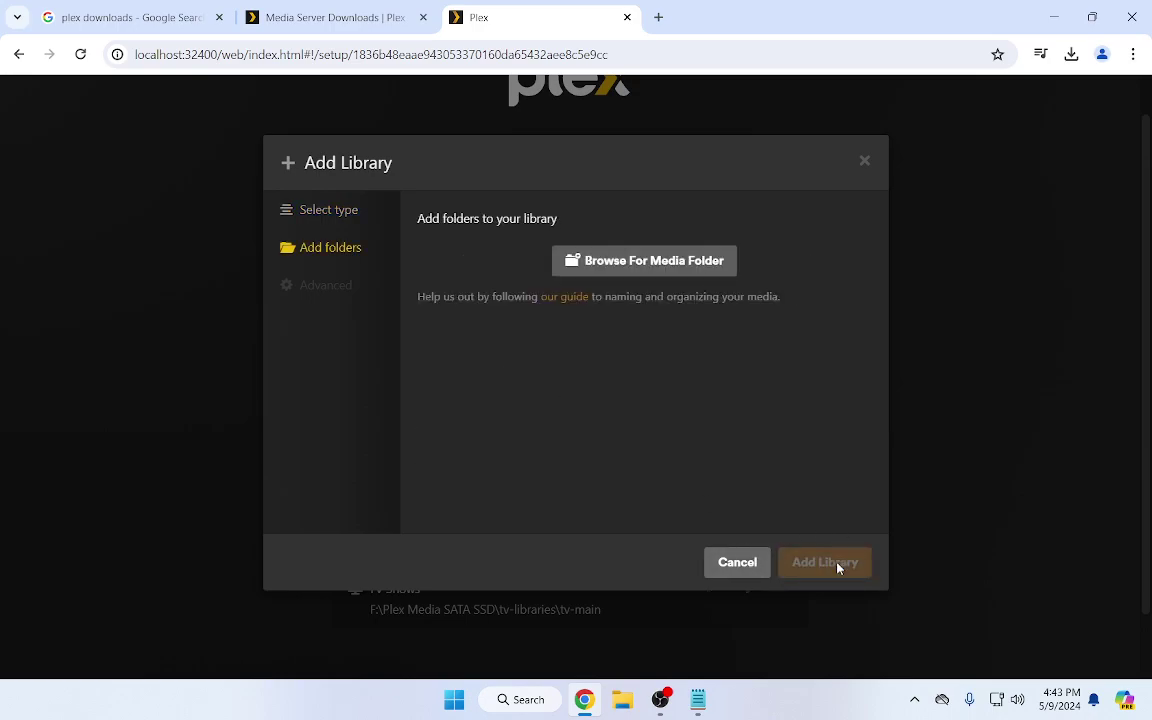
Use F:\Plex Media SATA SSD\tv-libraries\tv-kids as the library's folder
click(620, 258)
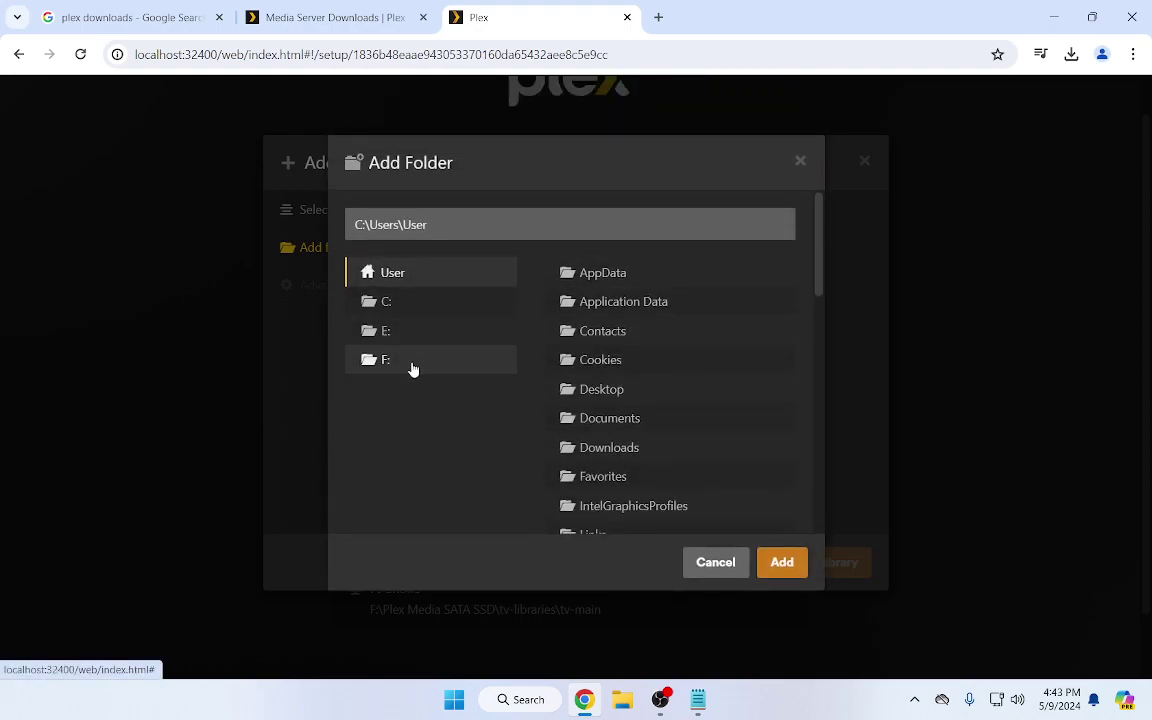
click(412, 368)
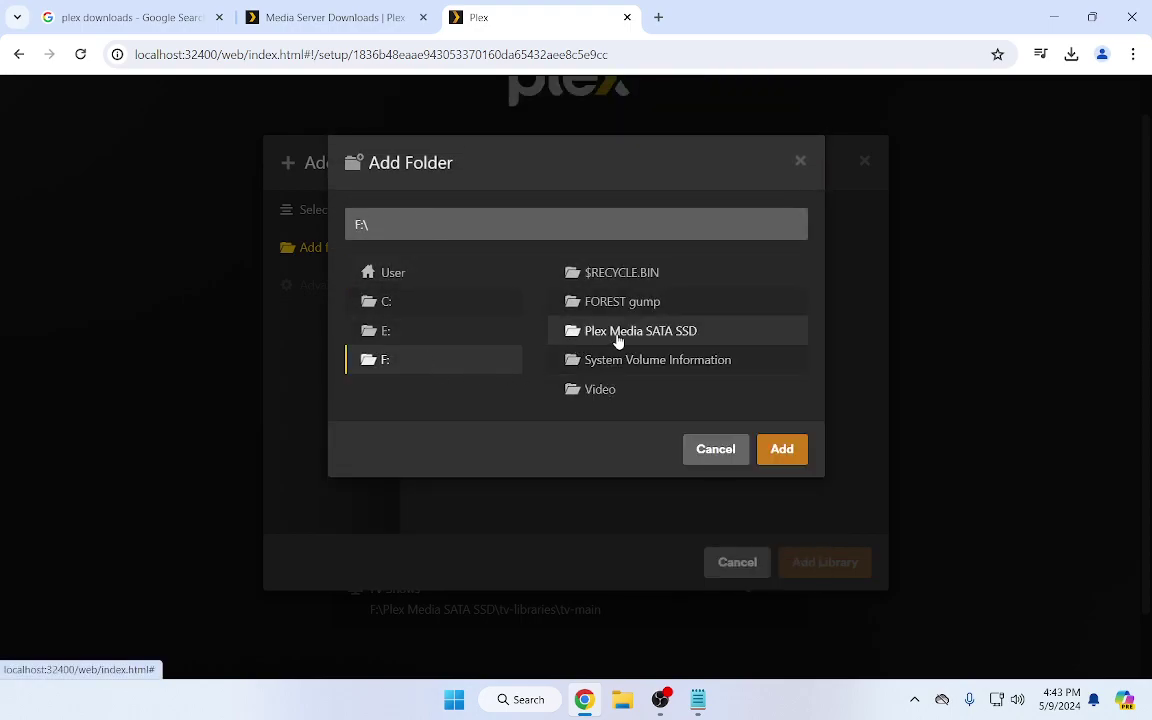
click(617, 337)
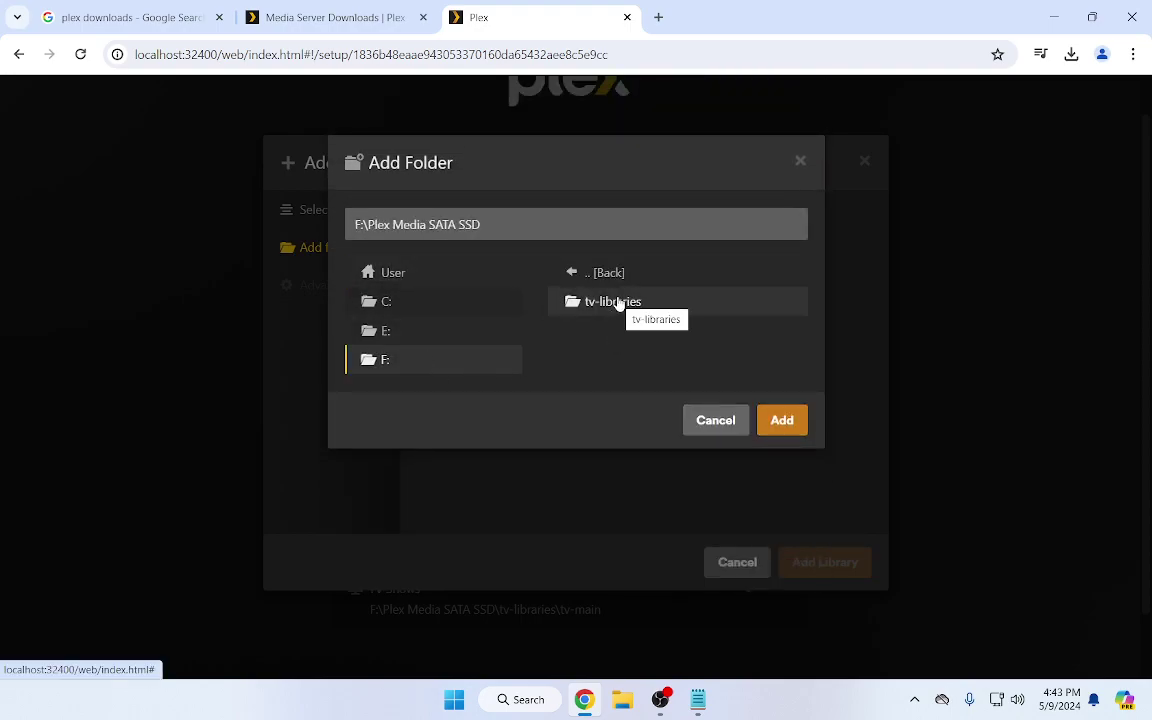
click(619, 303)
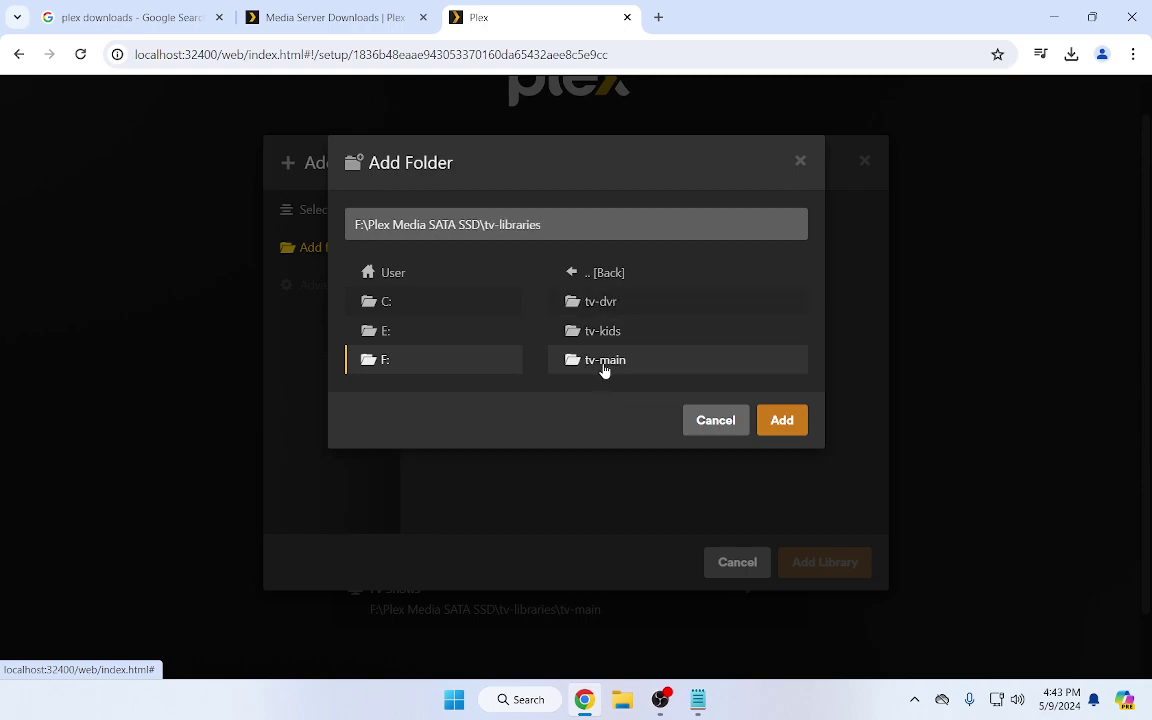
click(605, 334)
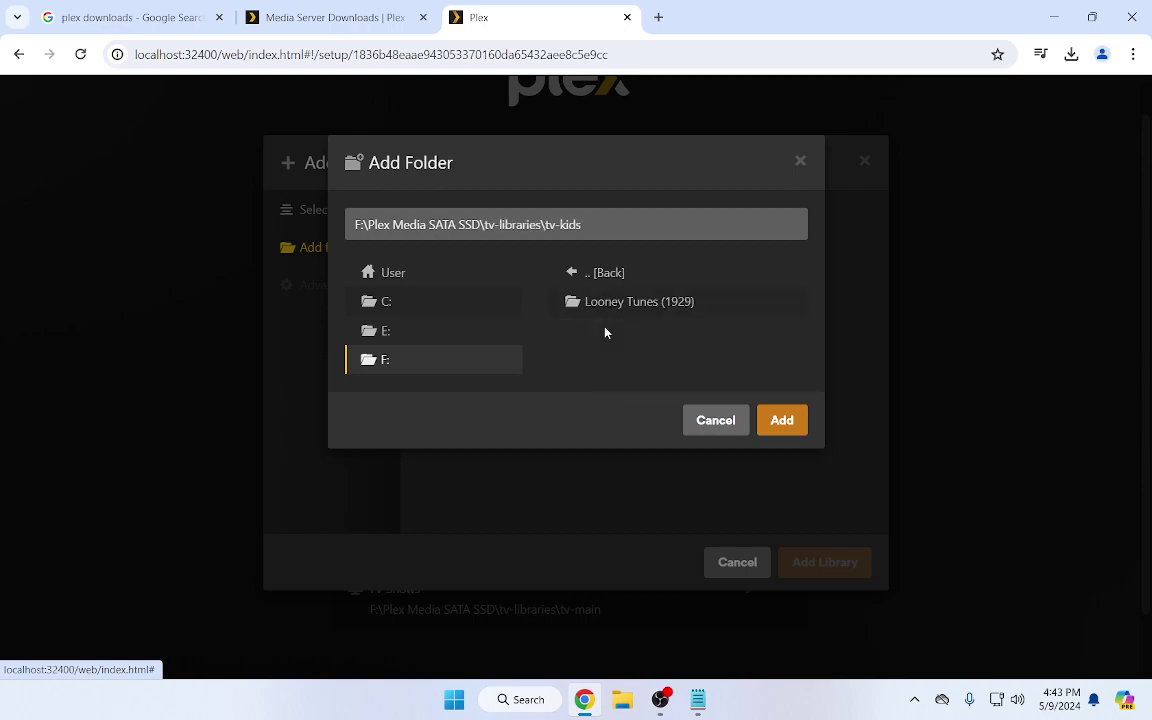
click(792, 424)
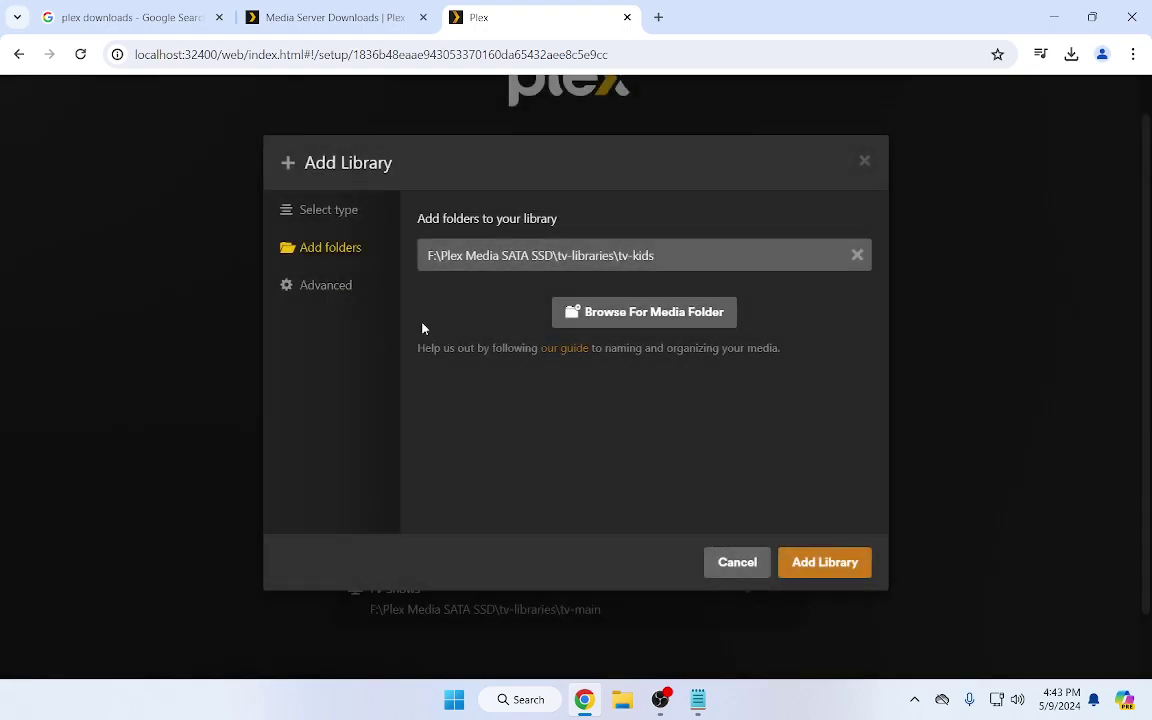
Set Episode ordering to TheTVDB and create the TV Shows - Kids library
click(343, 285)
scroll(522, 365, down, 3)
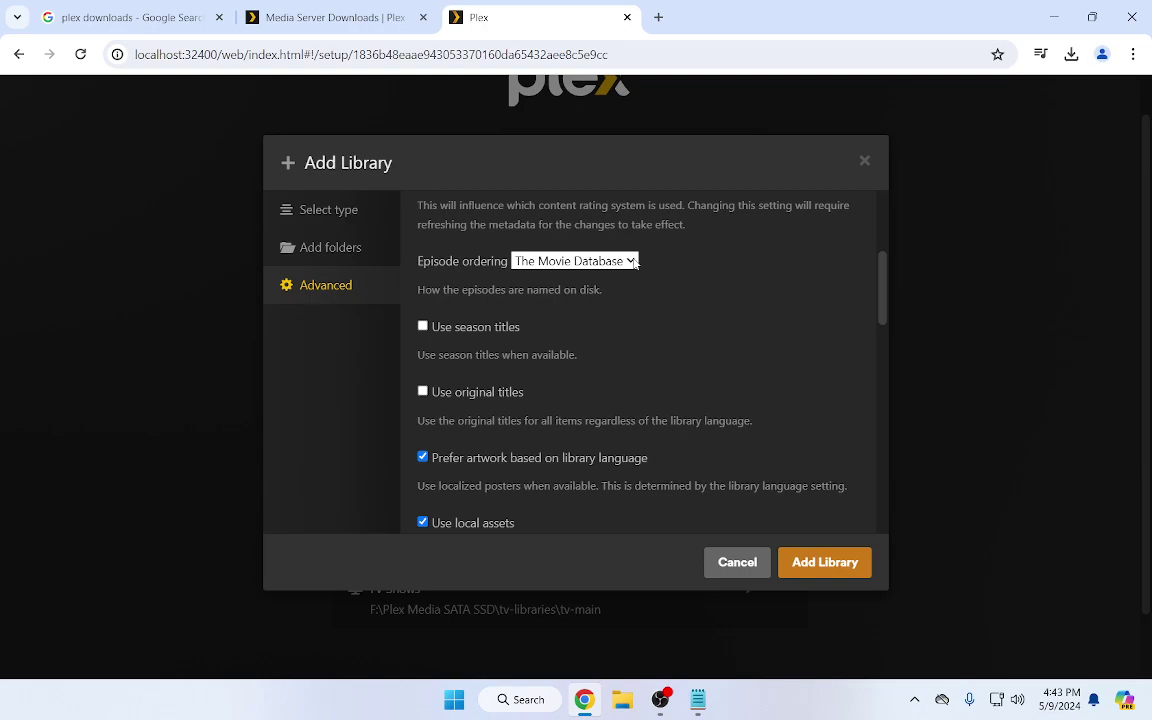
click(634, 262)
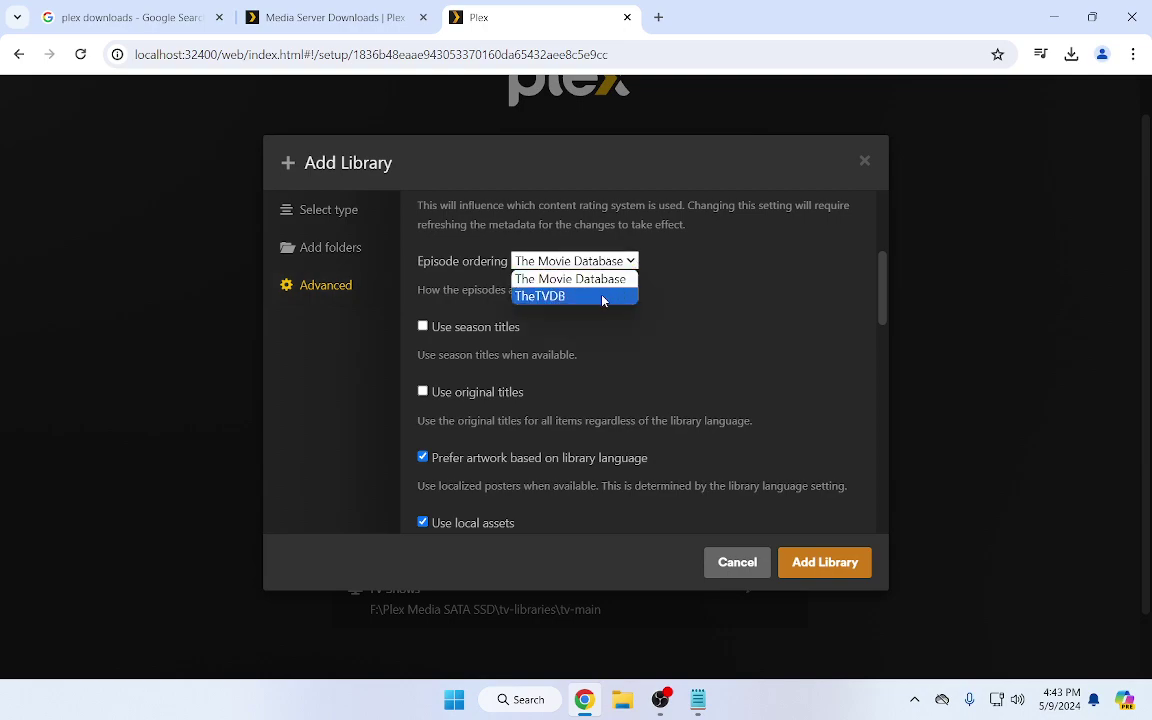
click(602, 295)
click(825, 571)
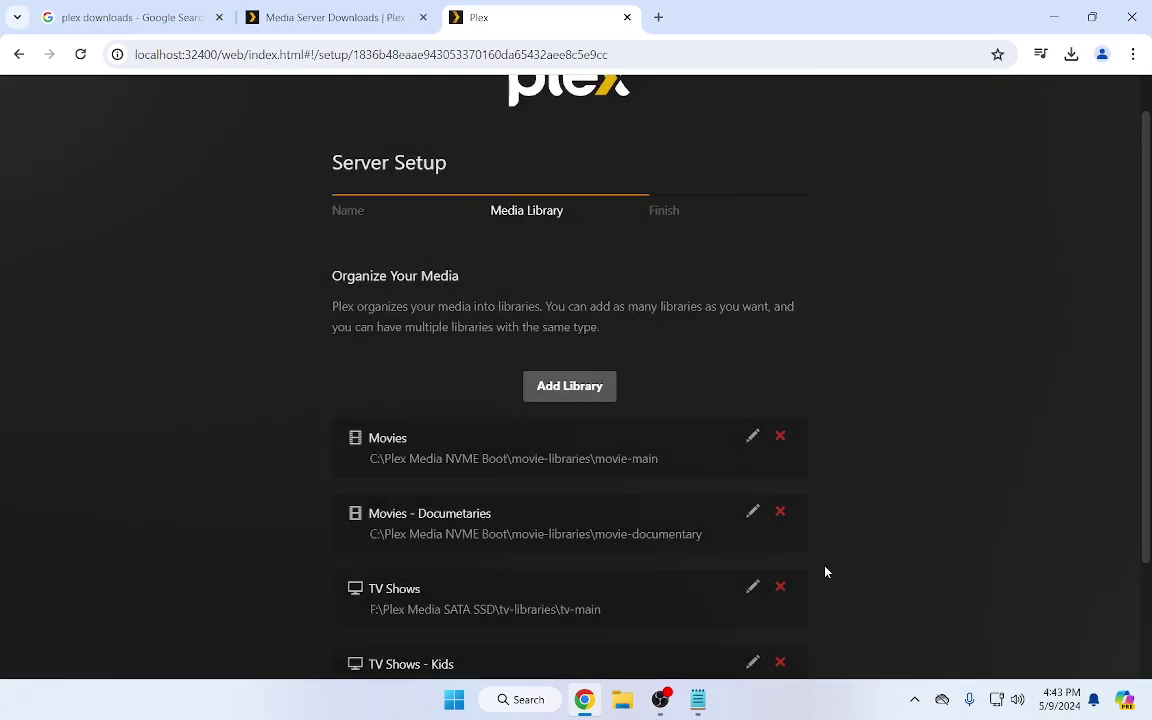
scroll(623, 357, down, 2)
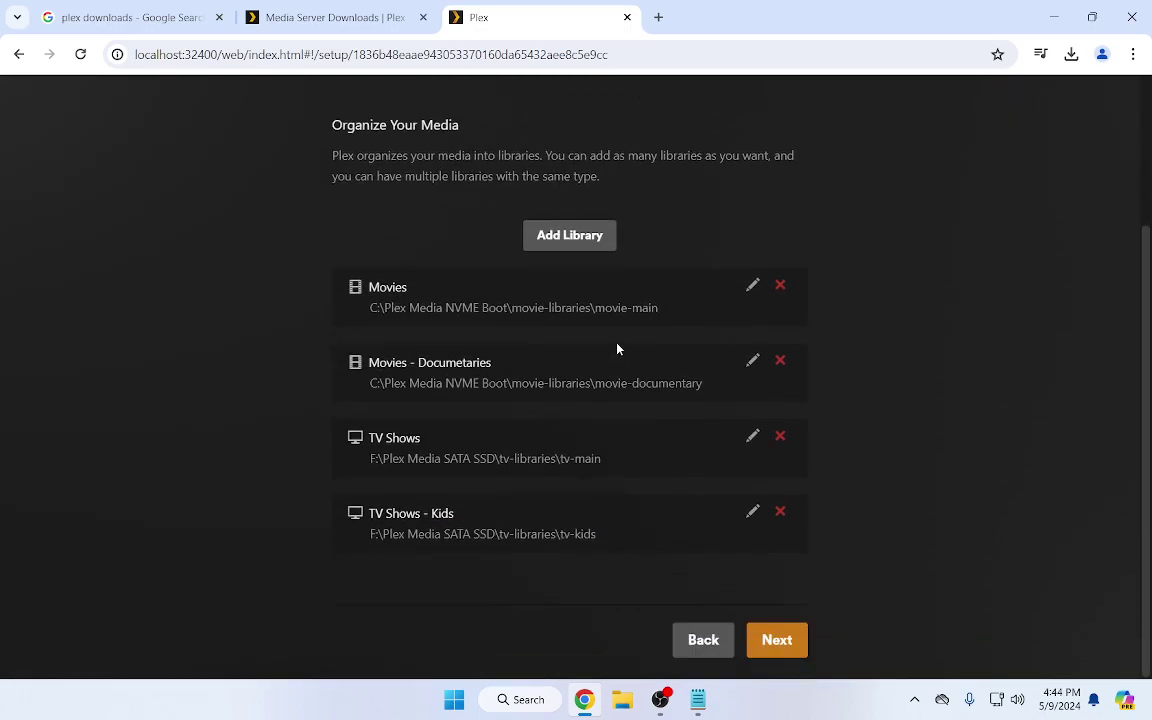
Start a Music library with the folder E:\Plex Media\music\music-main
click(567, 238)
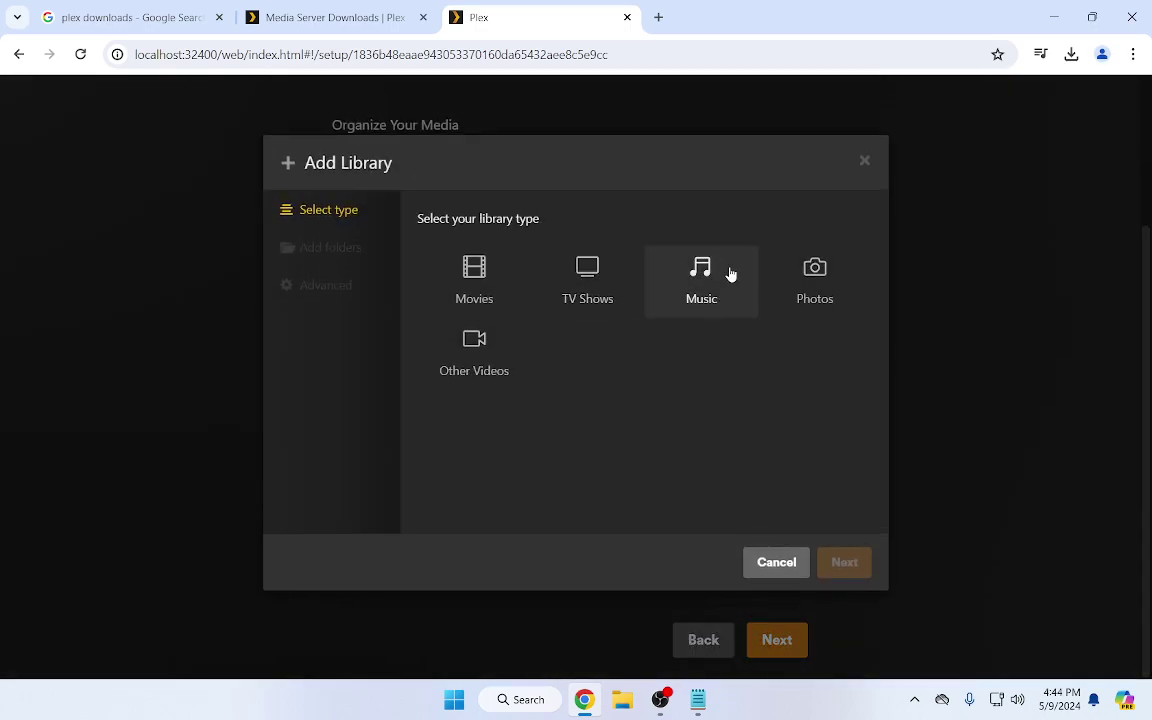
click(693, 268)
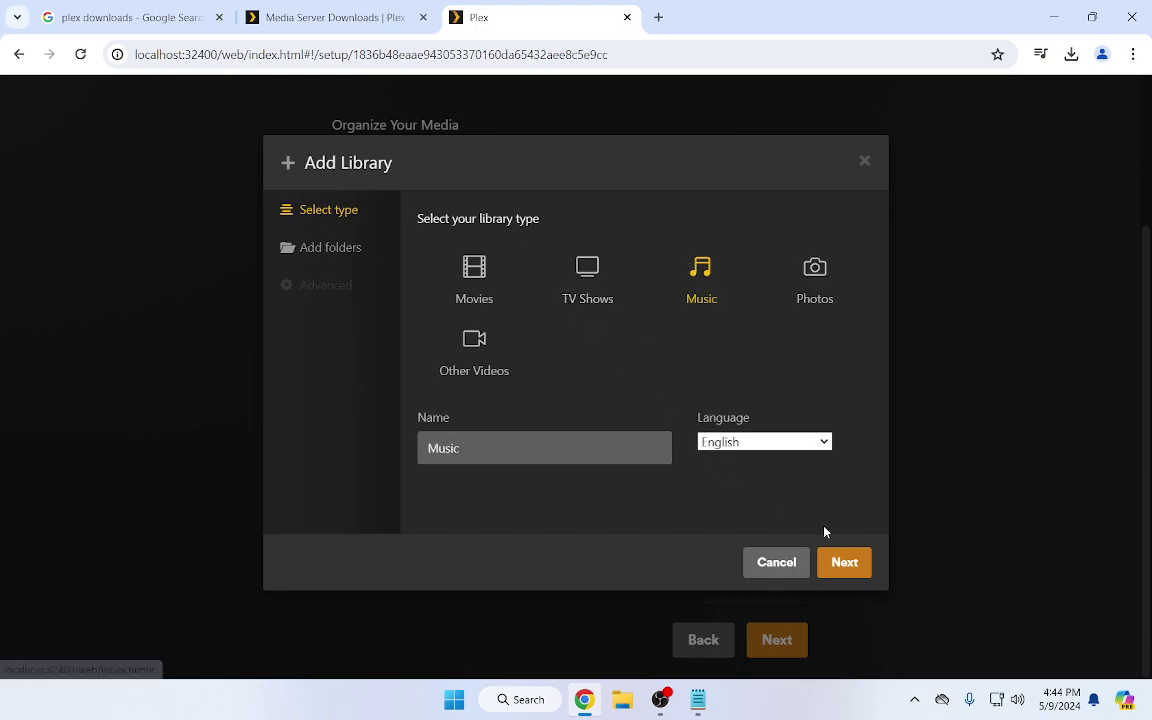
click(840, 561)
click(666, 272)
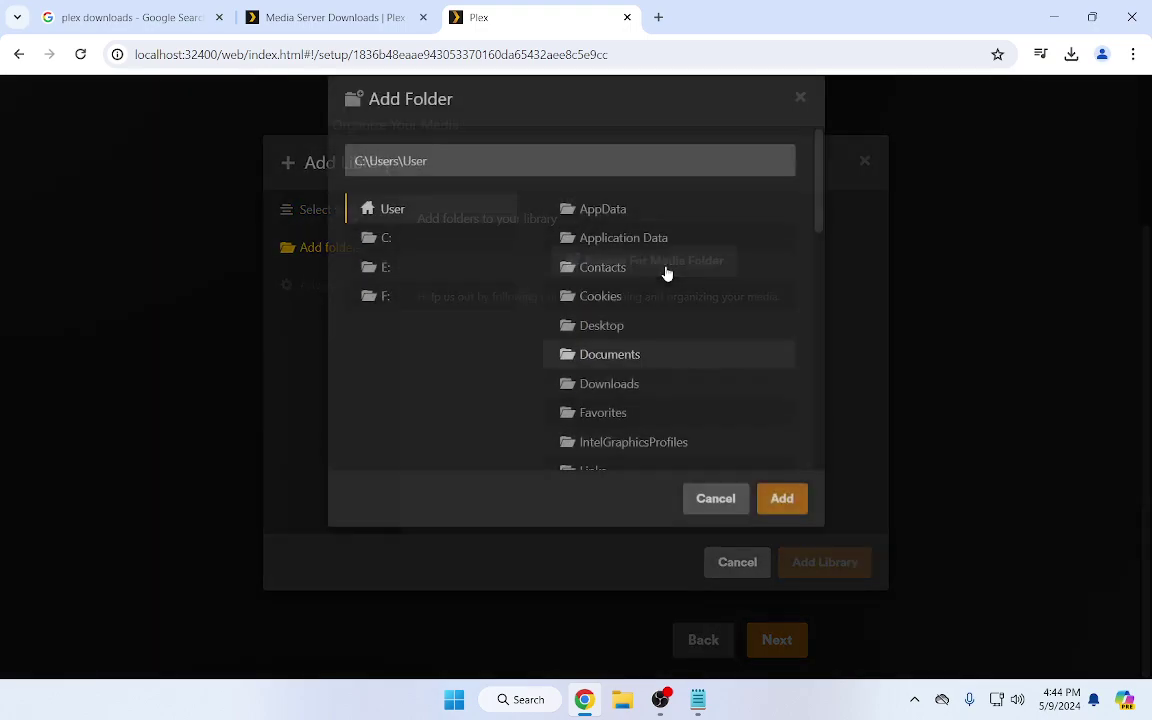
click(385, 331)
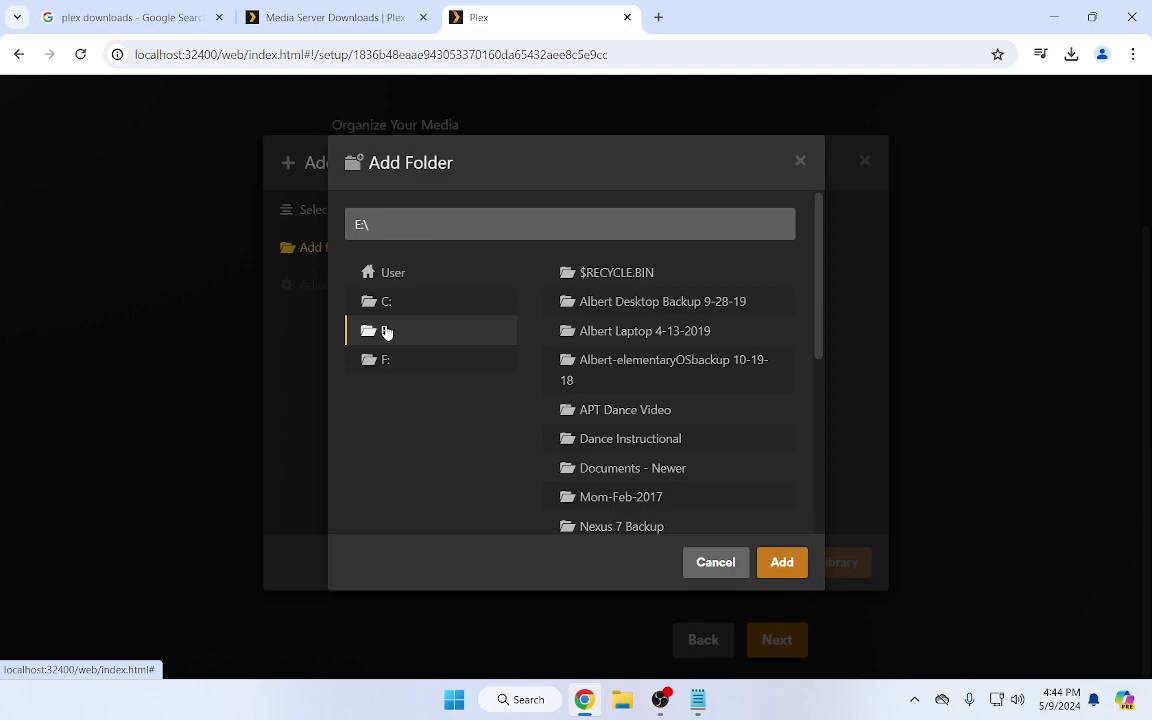
scroll(478, 440, down, 4)
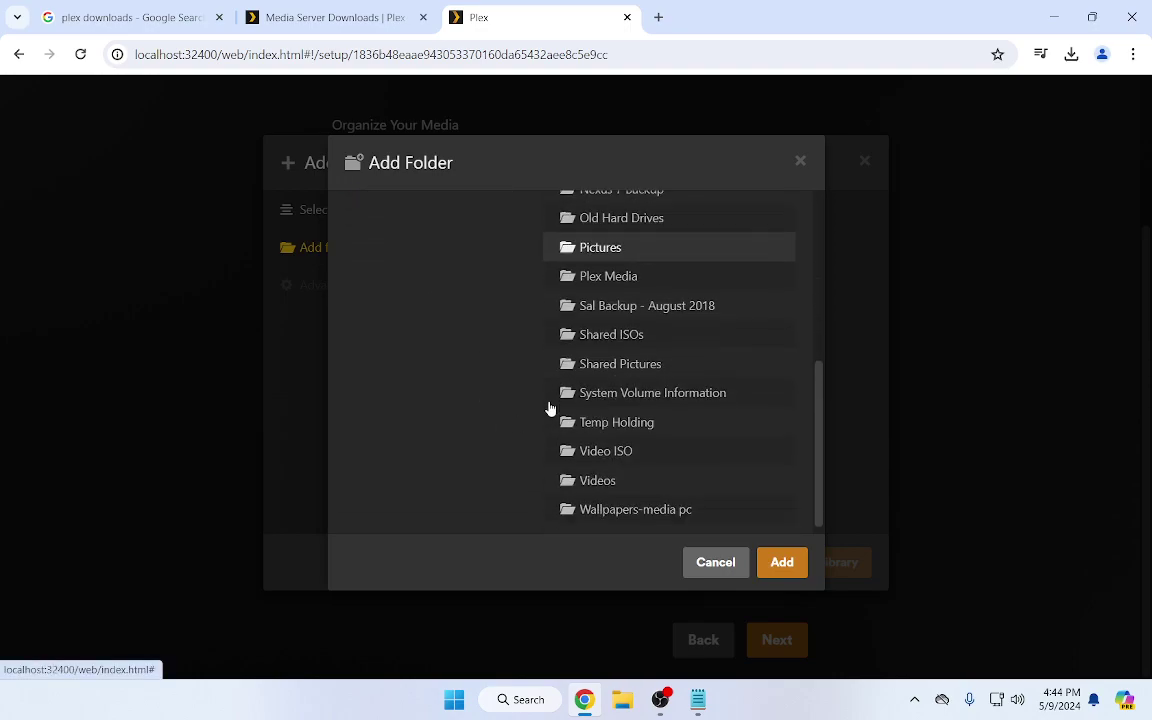
click(606, 271)
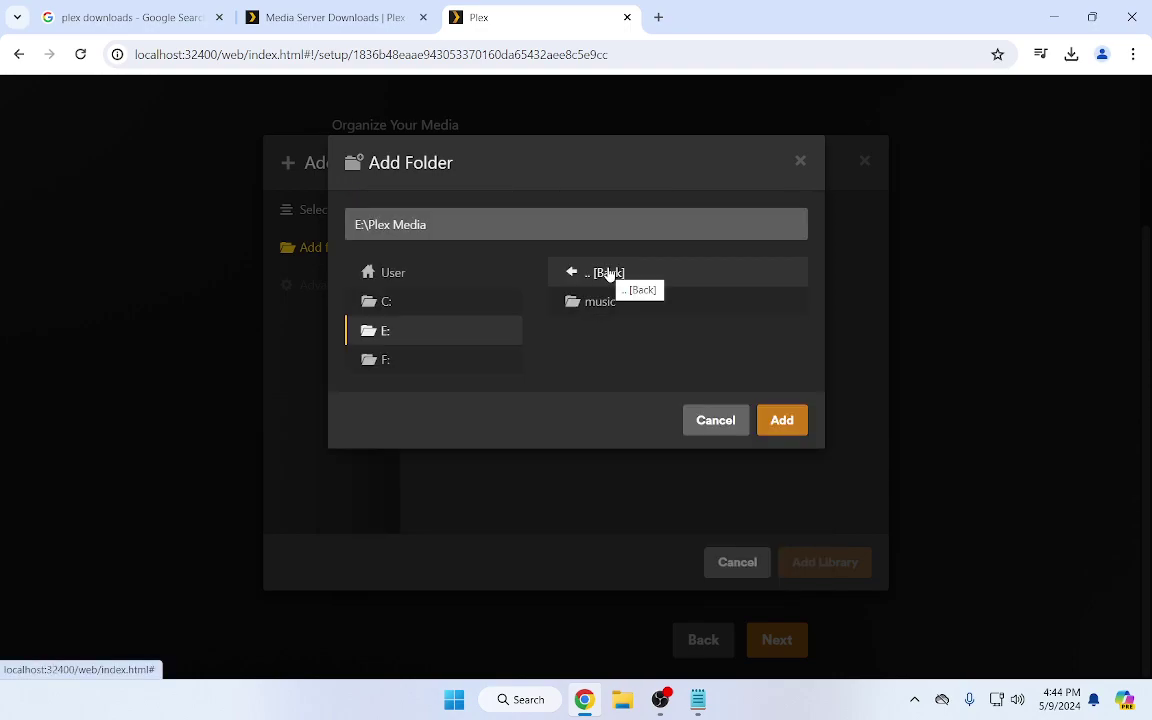
click(609, 304)
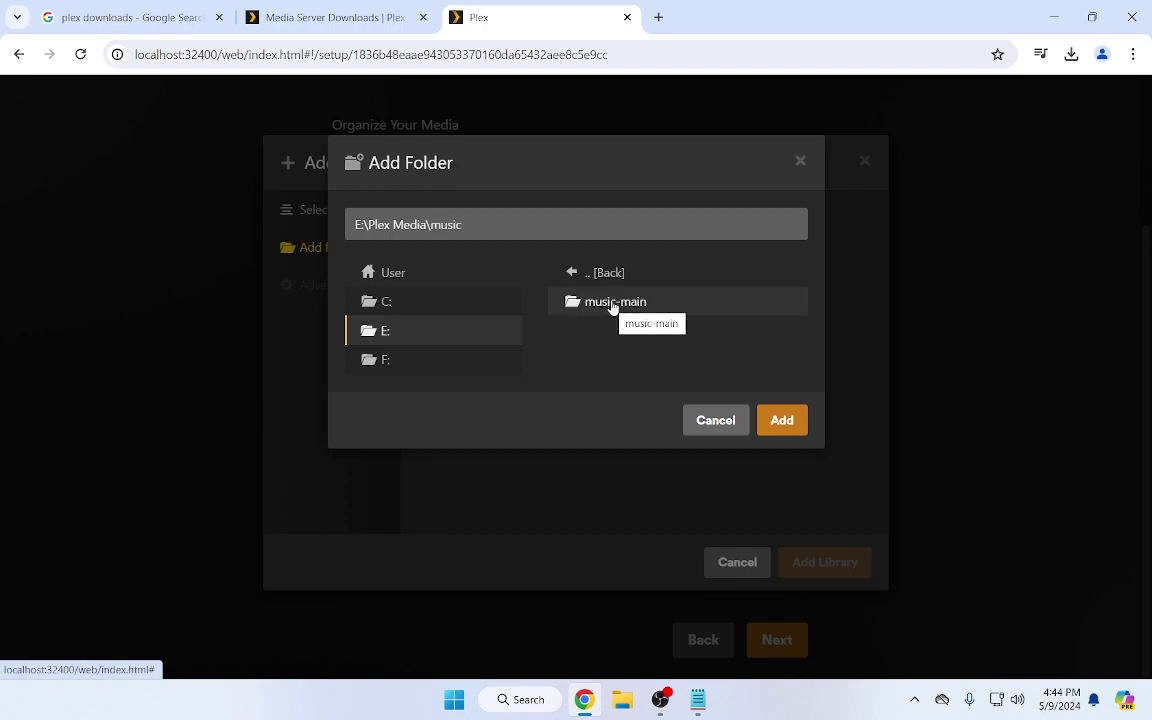
click(613, 304)
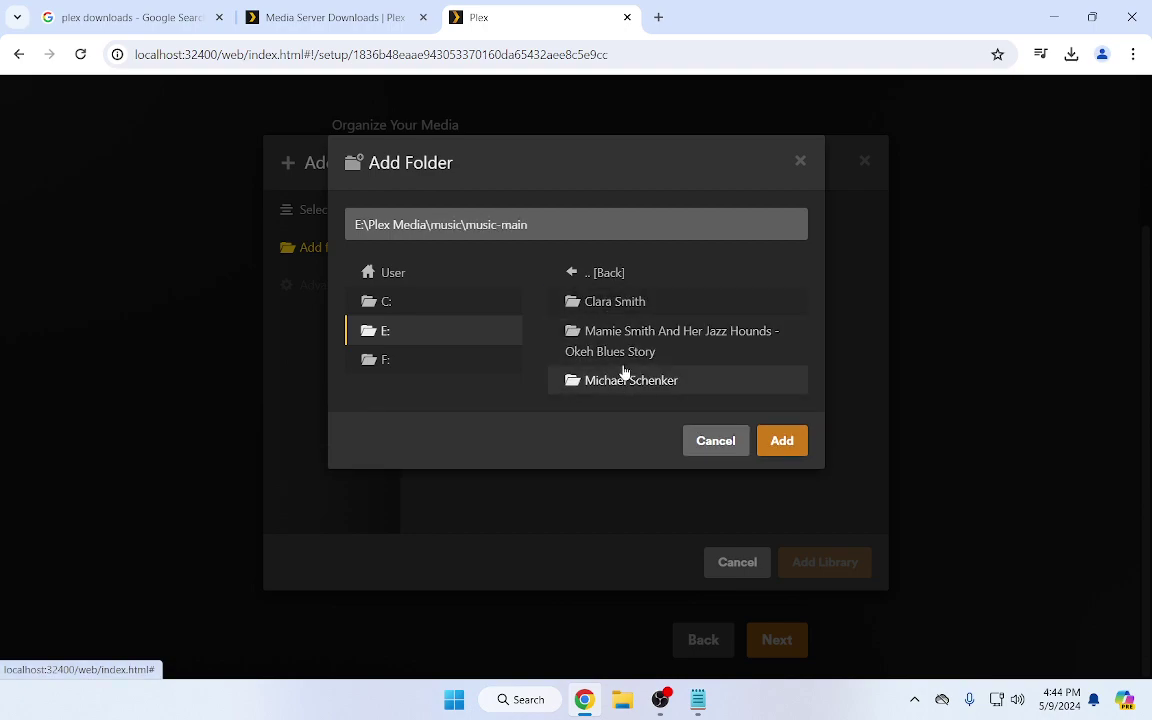
click(782, 441)
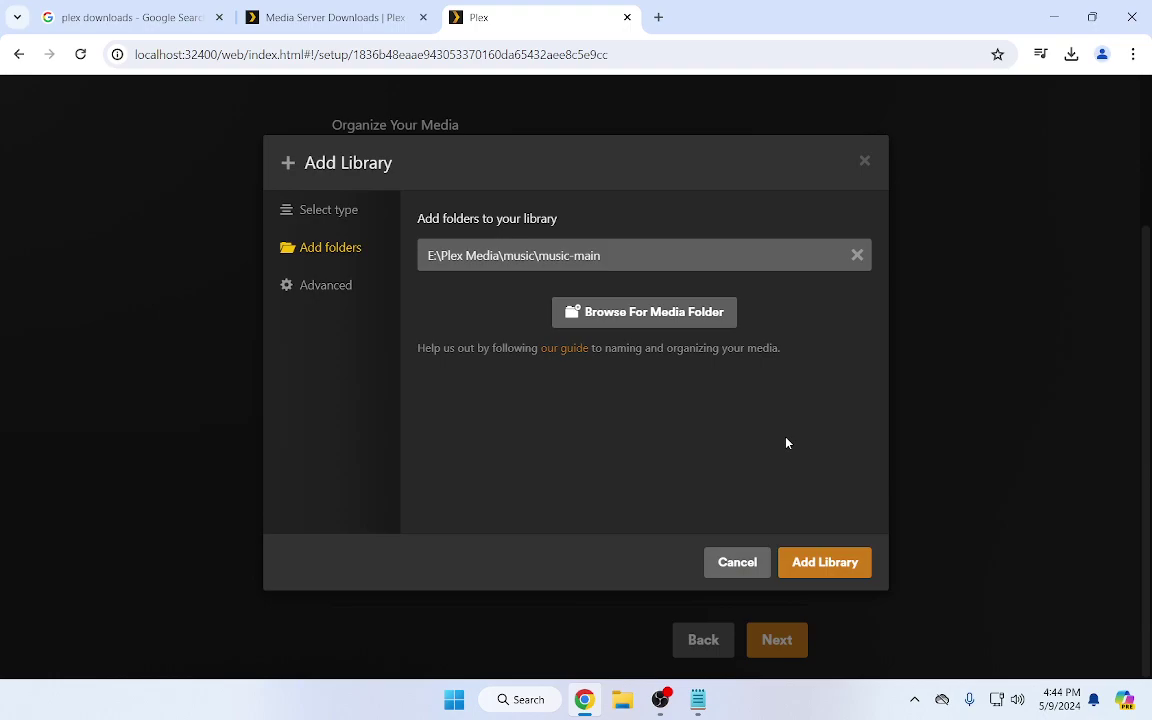
Review the advanced options, create the Music library, and finish the server setup
click(333, 294)
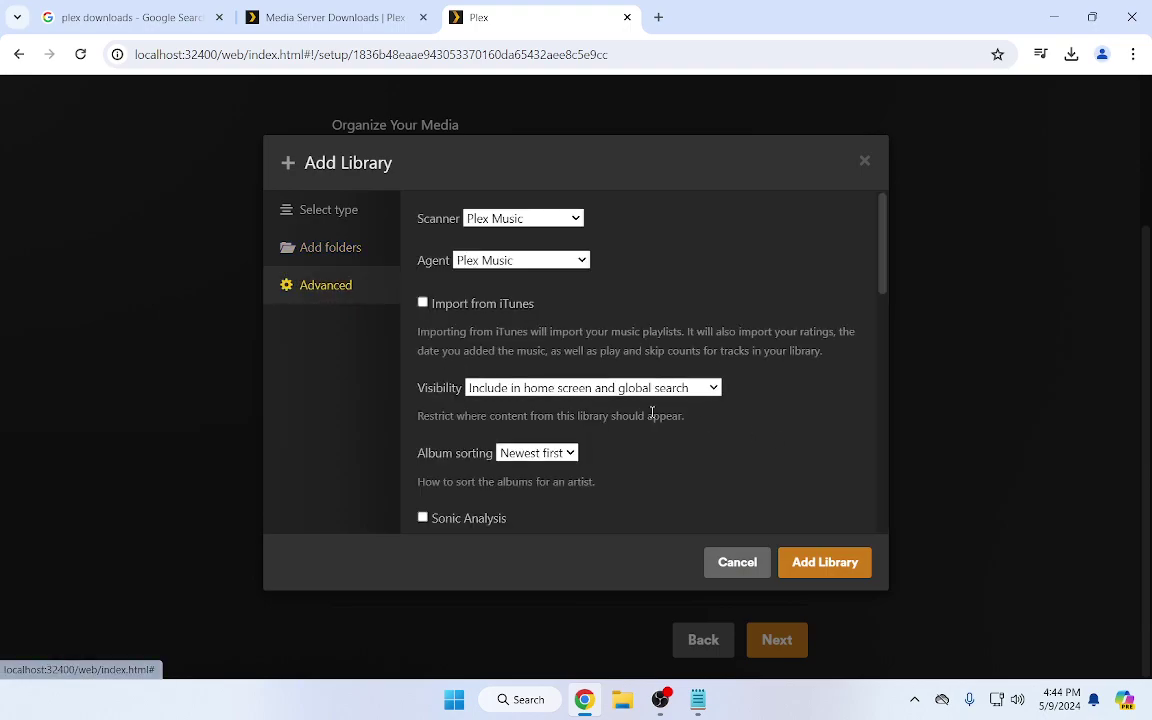
scroll(652, 412, down, 2)
scroll(652, 412, down, 6)
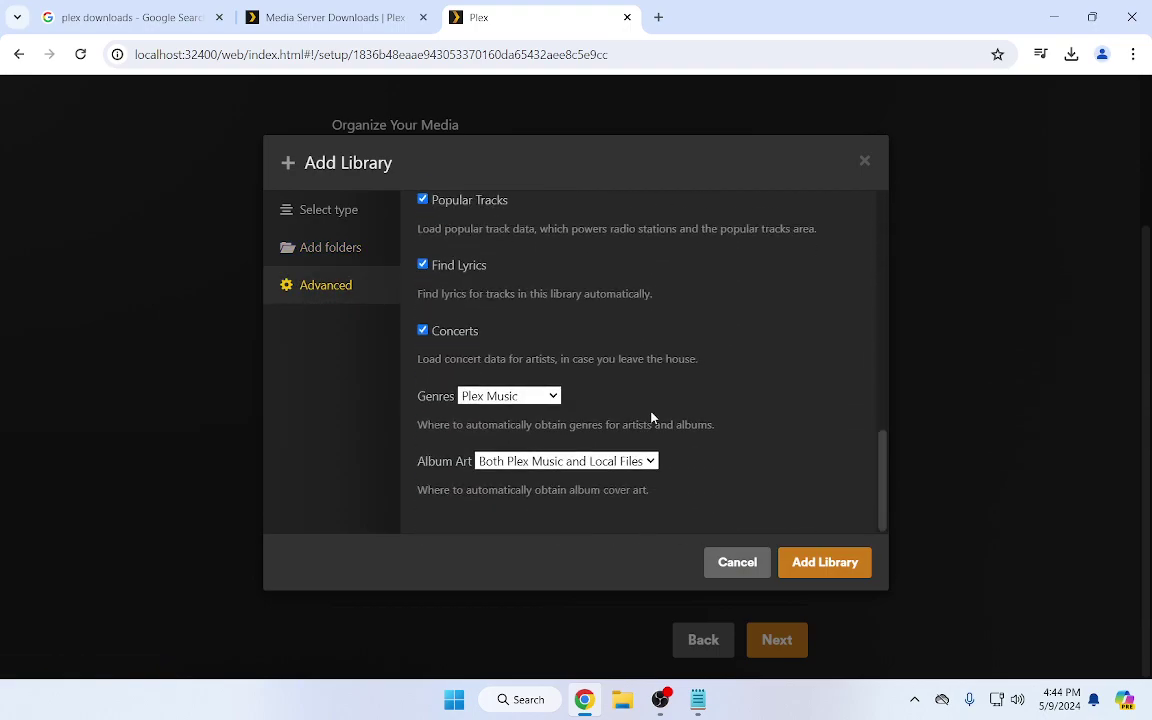
scroll(652, 418, up, 8)
click(820, 563)
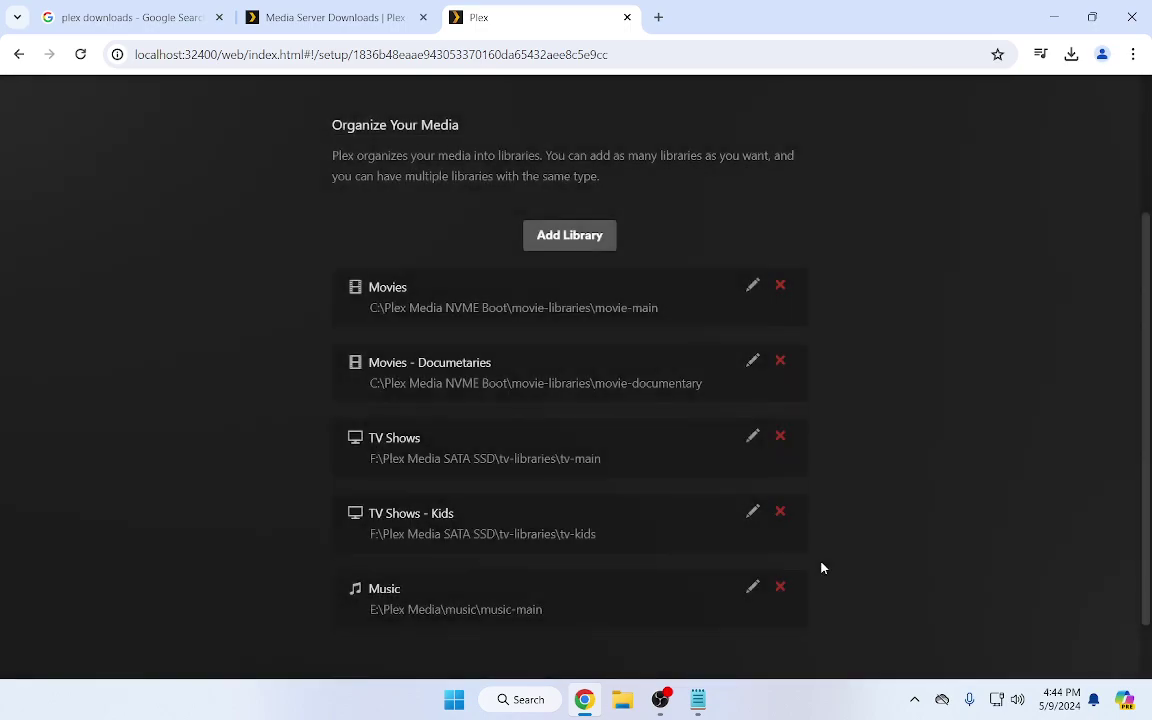
scroll(874, 509, down, 1)
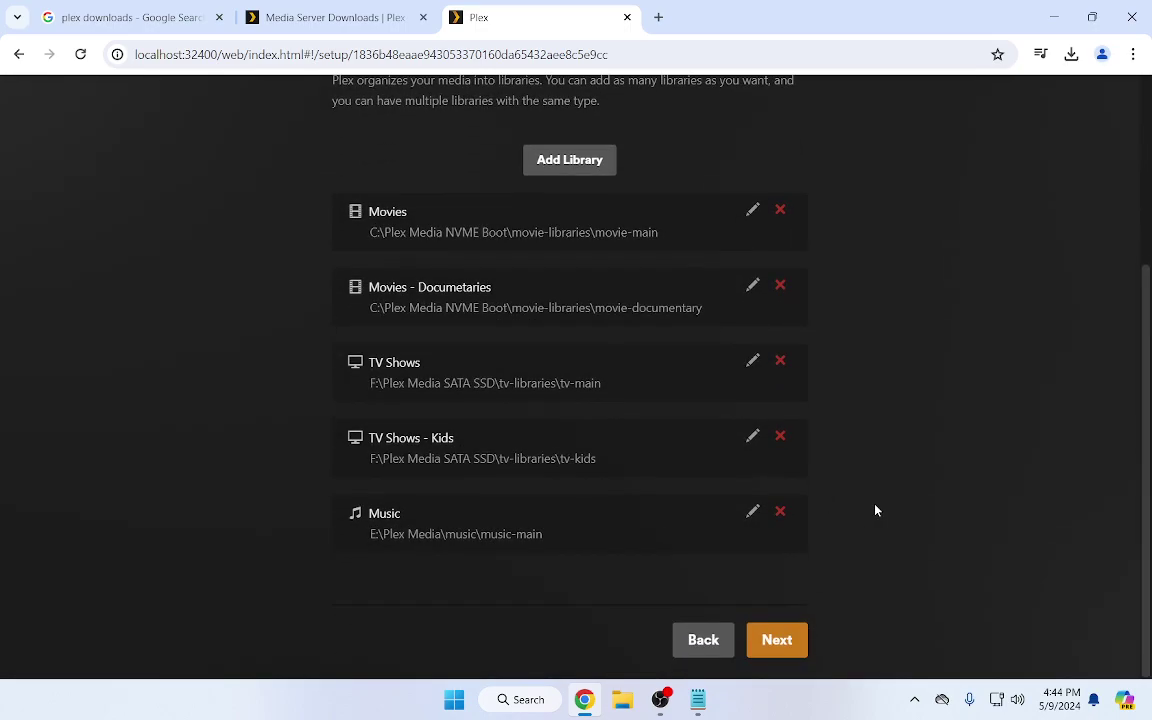
click(777, 638)
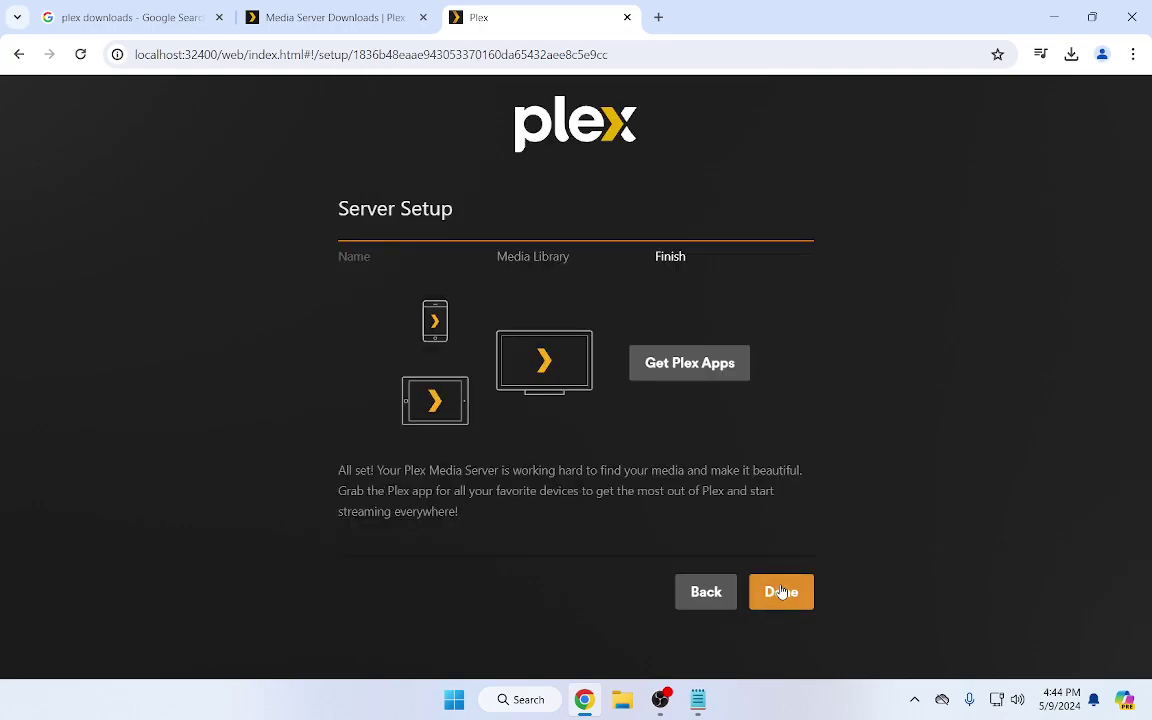
click(778, 600)
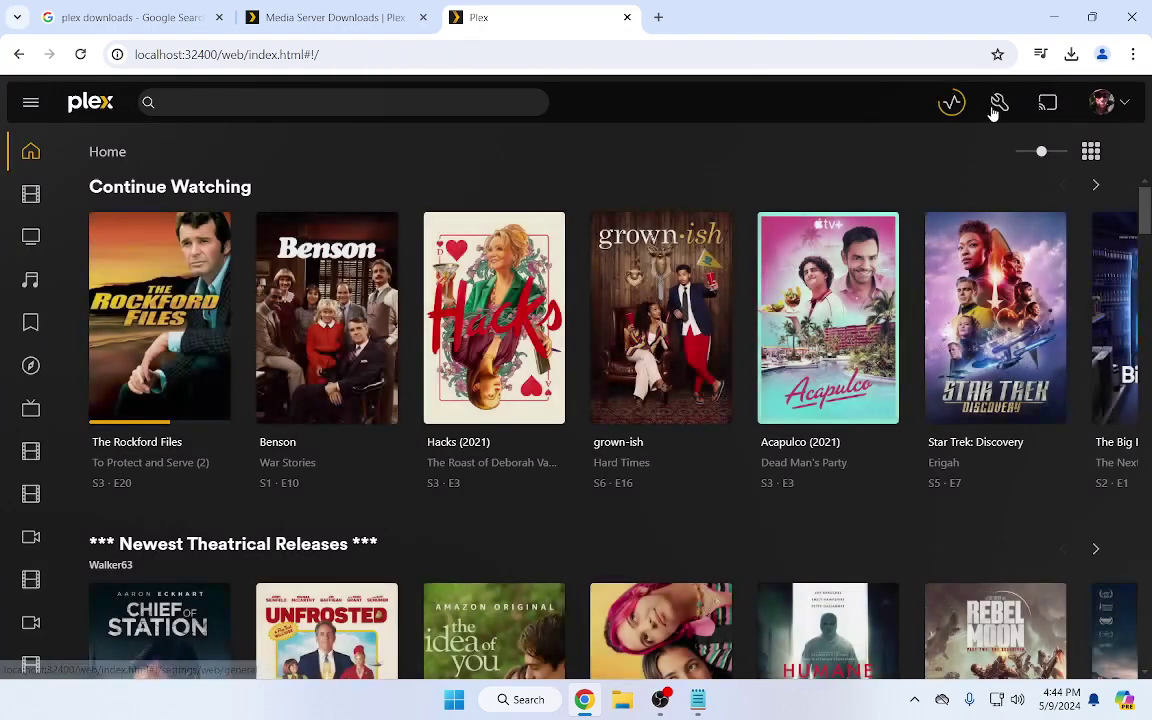
In Settings, switch to the Win11-63 server and review its General settings, version 1.40.2.8395
click(995, 106)
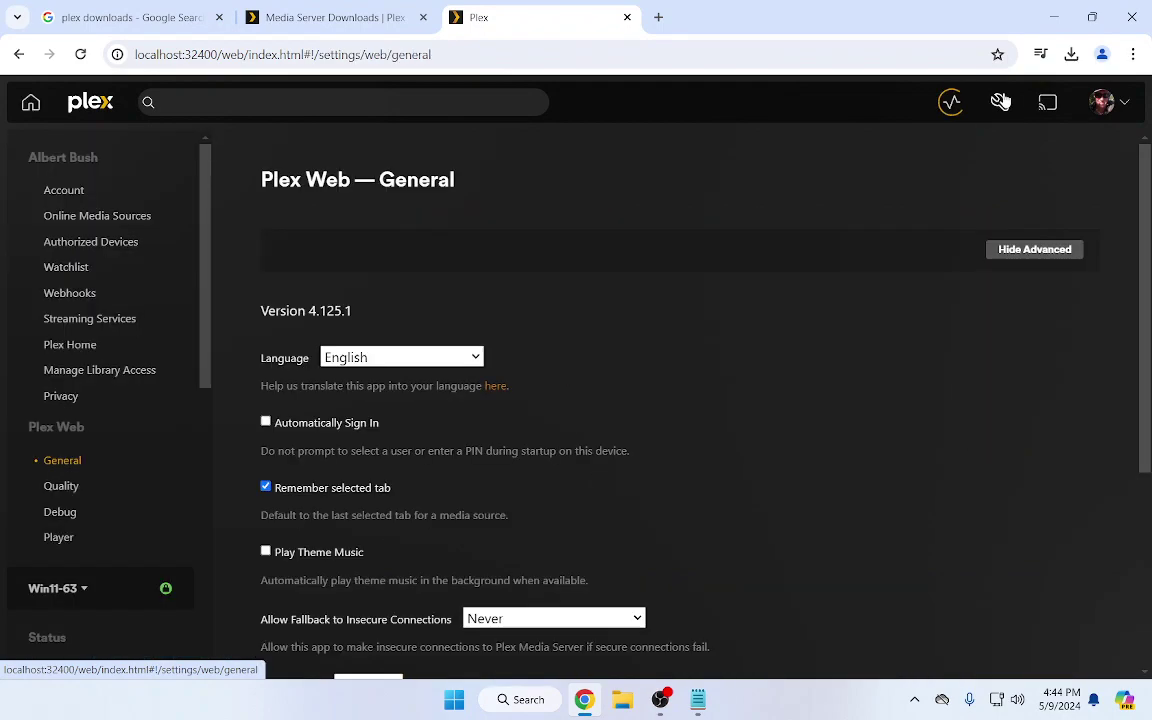
click(70, 598)
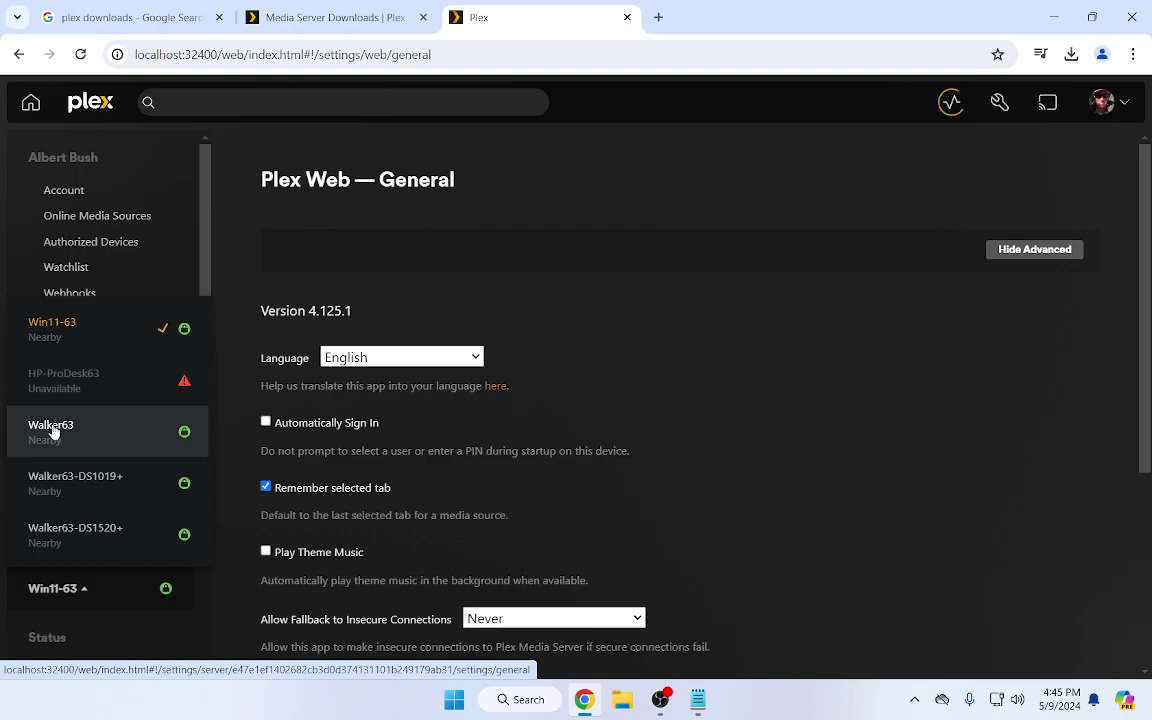
click(68, 325)
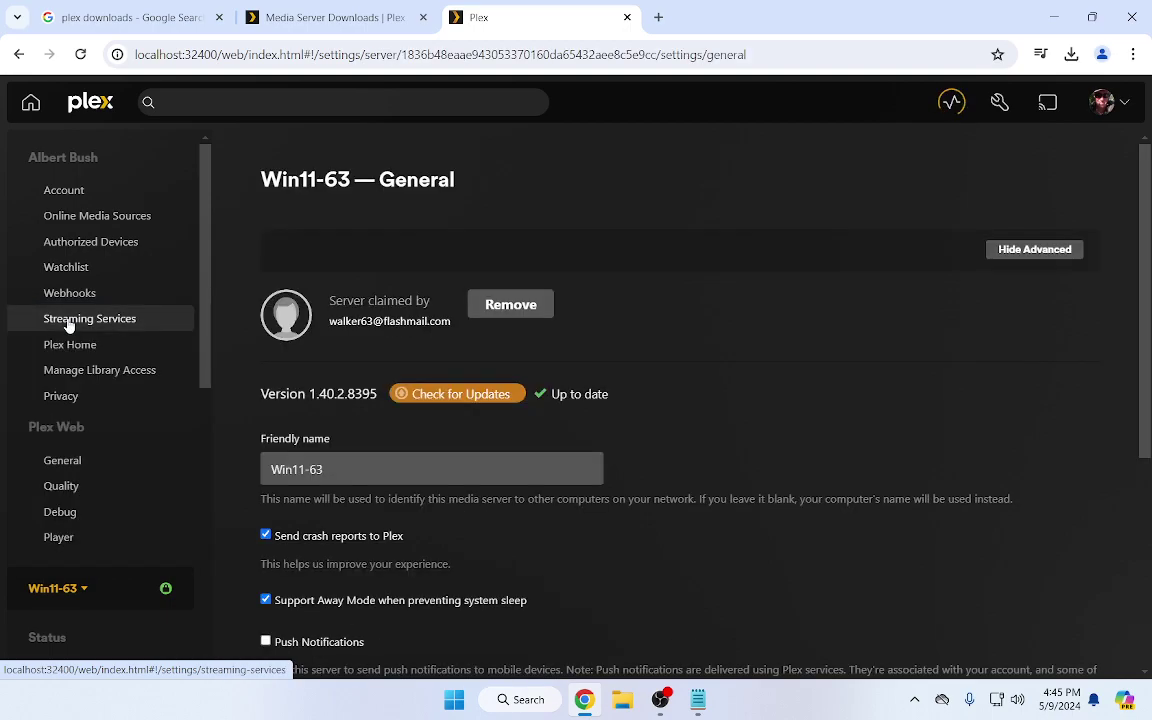
scroll(367, 466, down, 1)
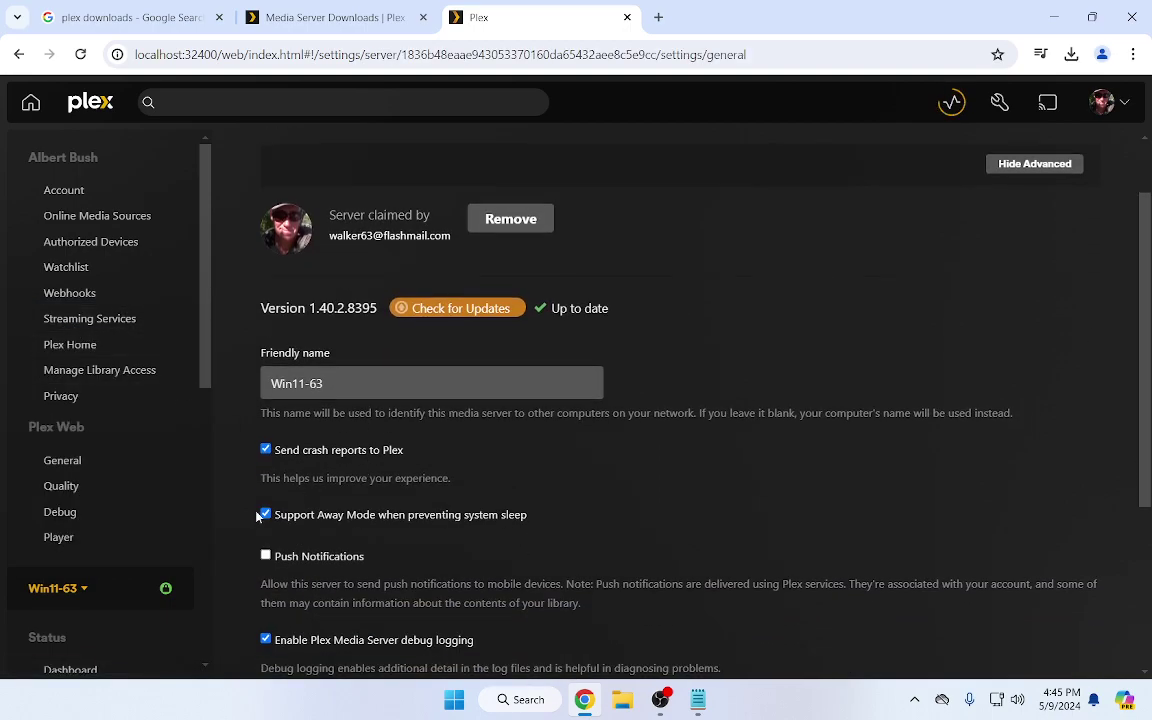
scroll(240, 490, down, 3)
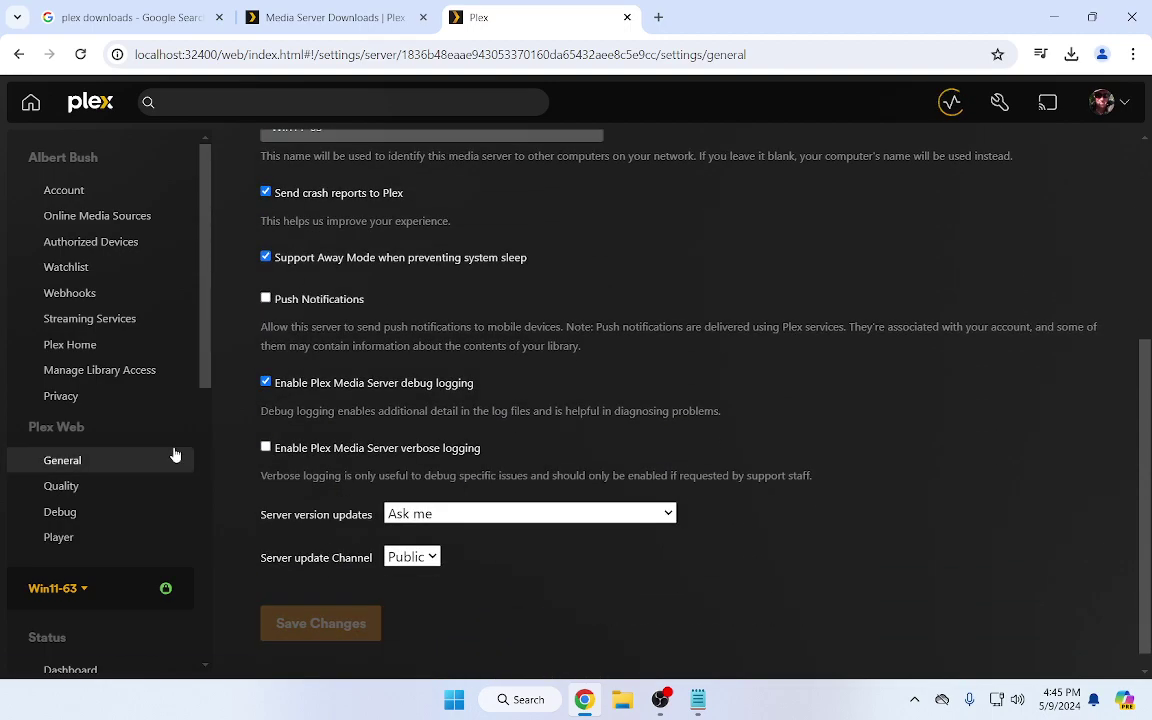
Enable Automatically Sign In in Plex Web's General settings and save the change
click(63, 466)
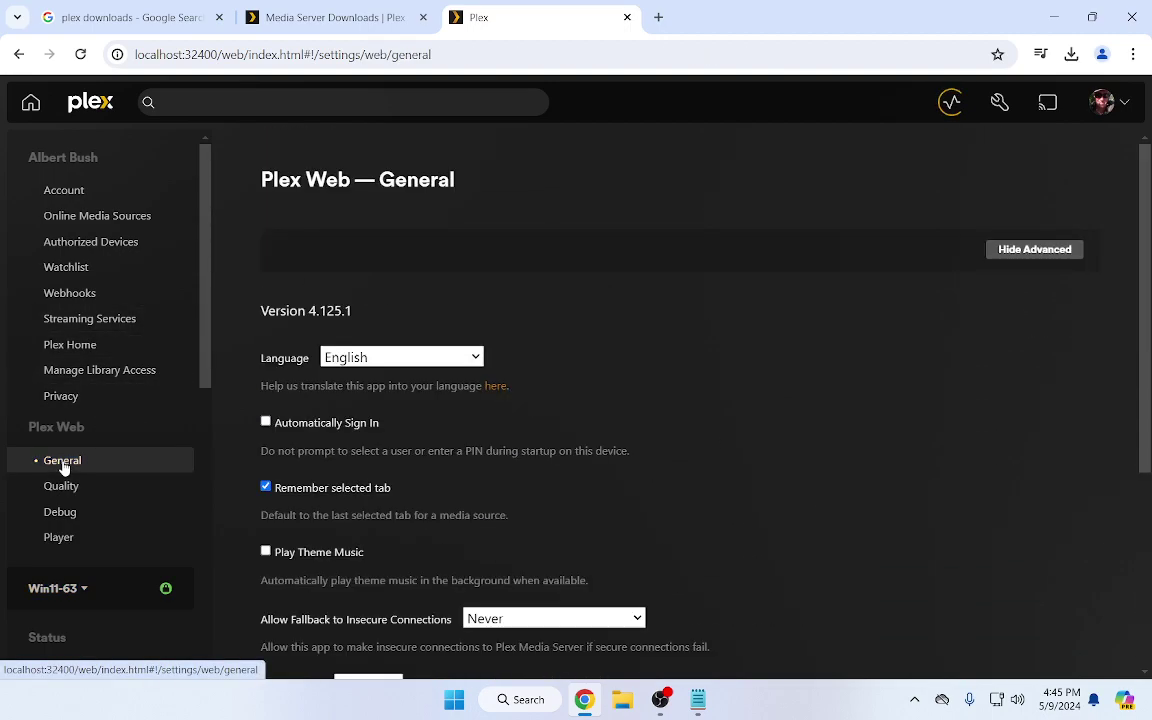
click(265, 421)
scroll(465, 420, down, 2)
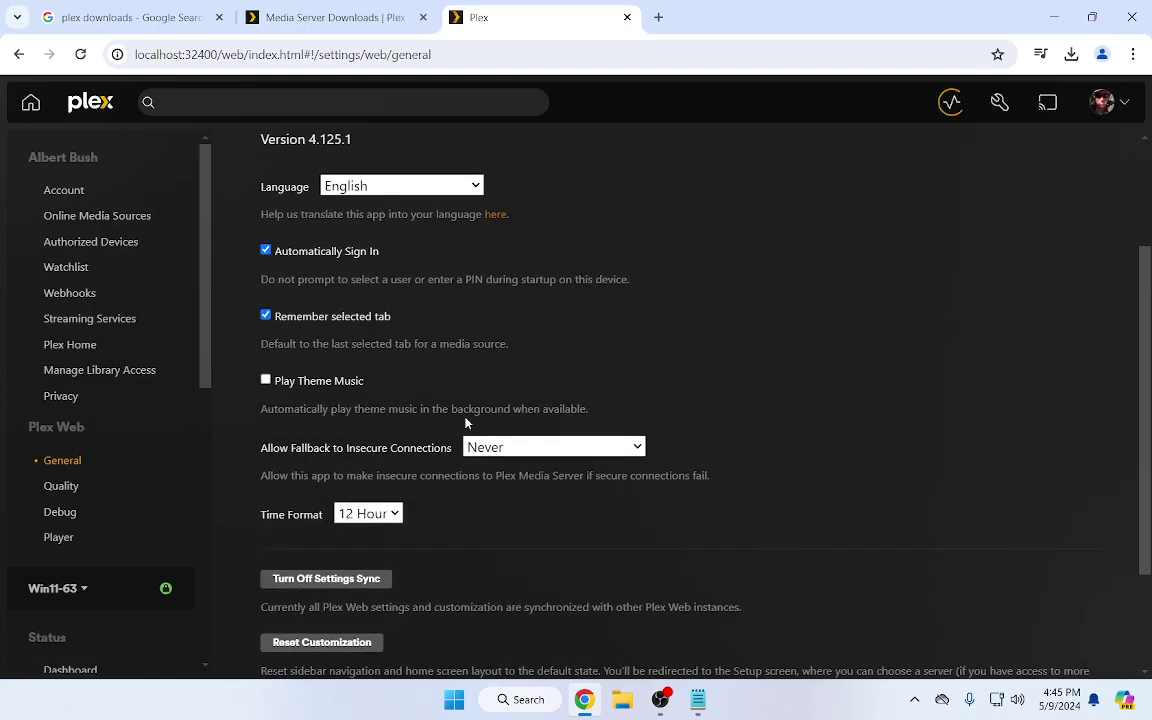
scroll(465, 422, down, 2)
click(311, 627)
scroll(108, 478, down, 4)
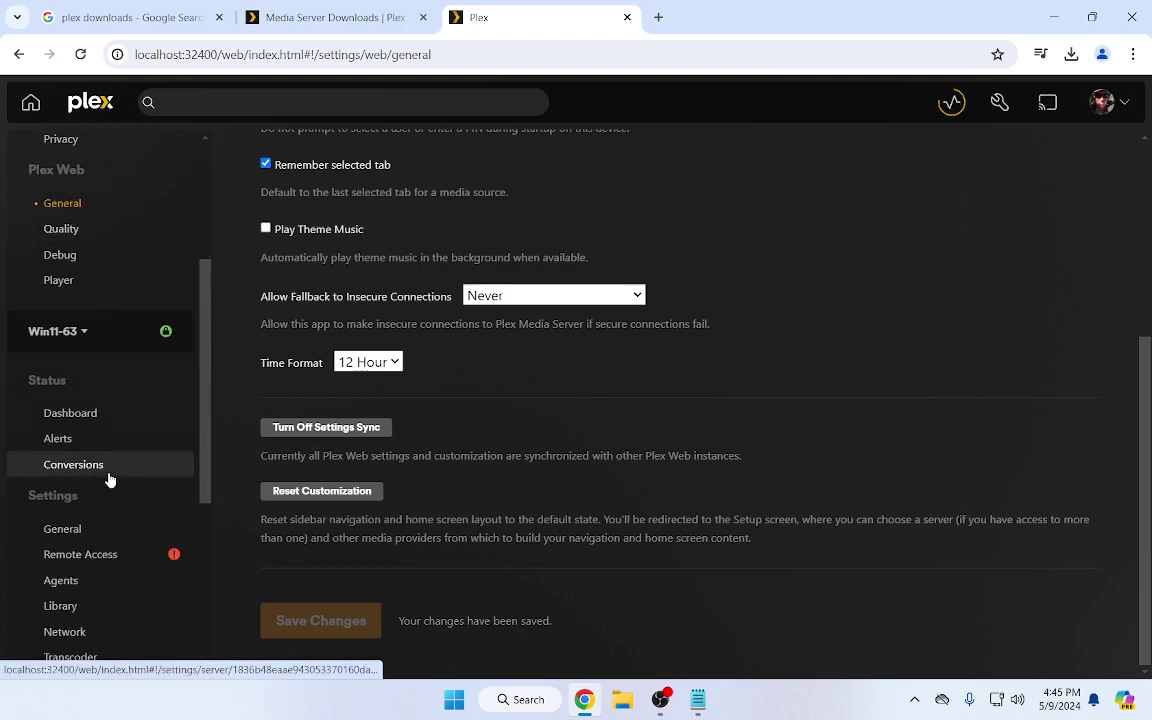
scroll(109, 479, down, 3)
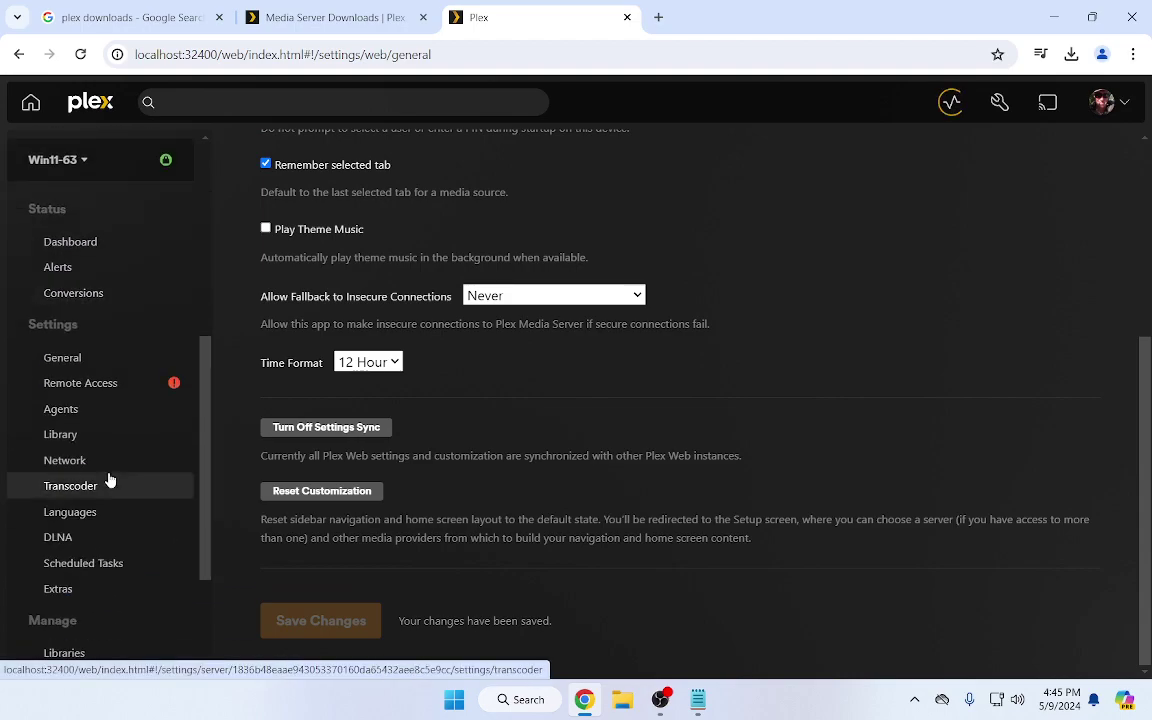
In Transcoder settings, choose Intel(R) UHD Graphics 630 as the hardware transcoding device and save
click(84, 488)
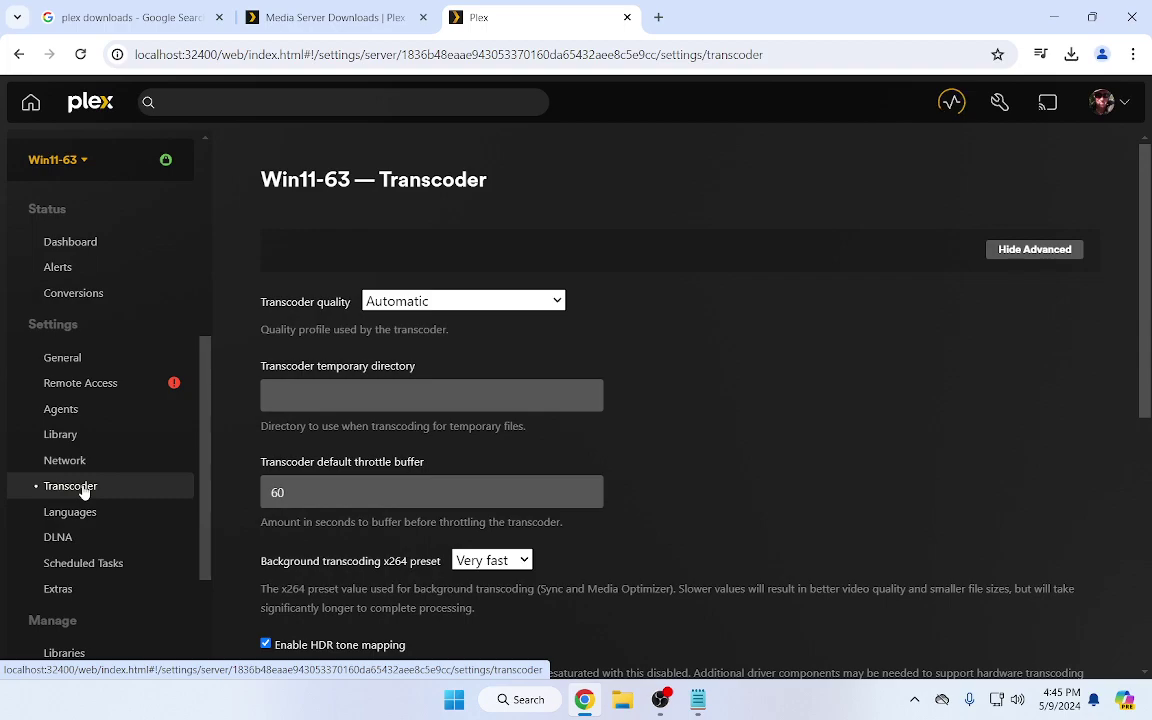
scroll(679, 497, down, 2)
scroll(679, 497, down, 4)
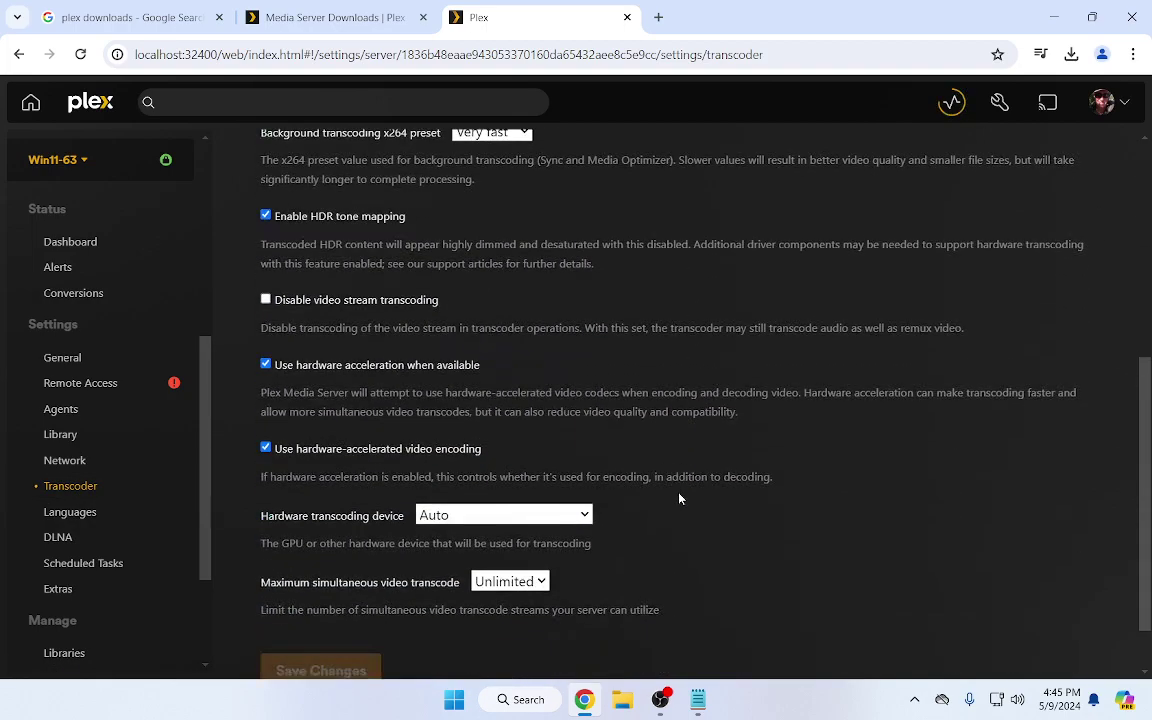
click(540, 447)
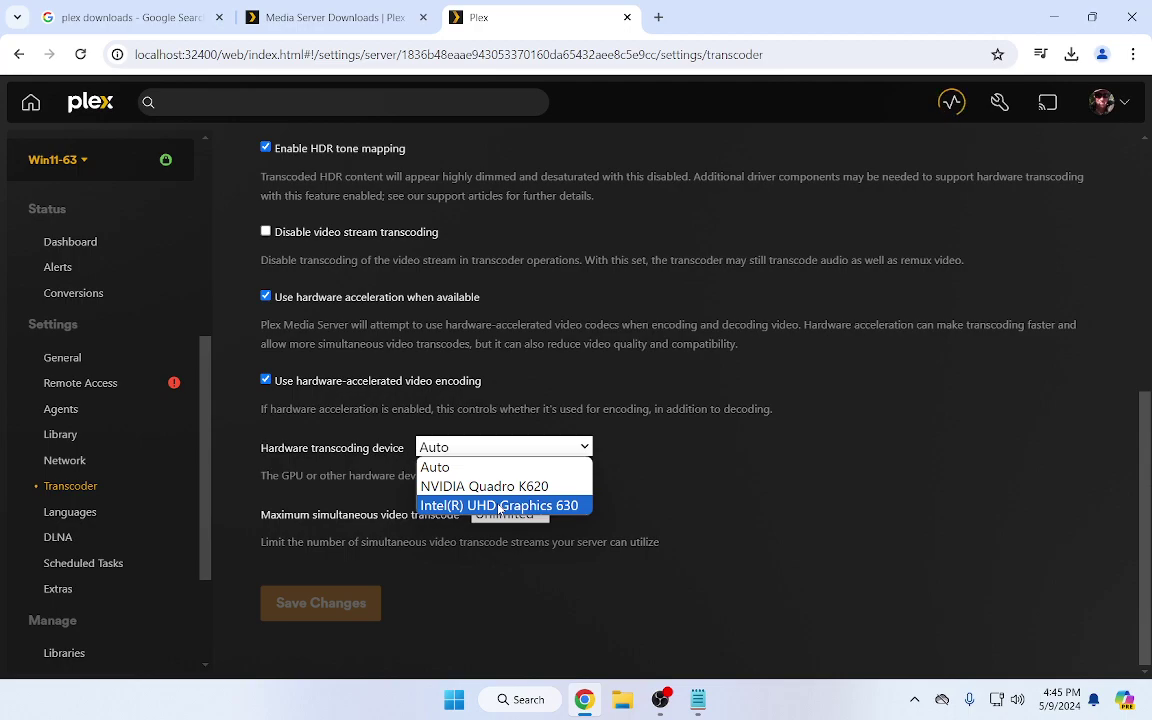
click(499, 506)
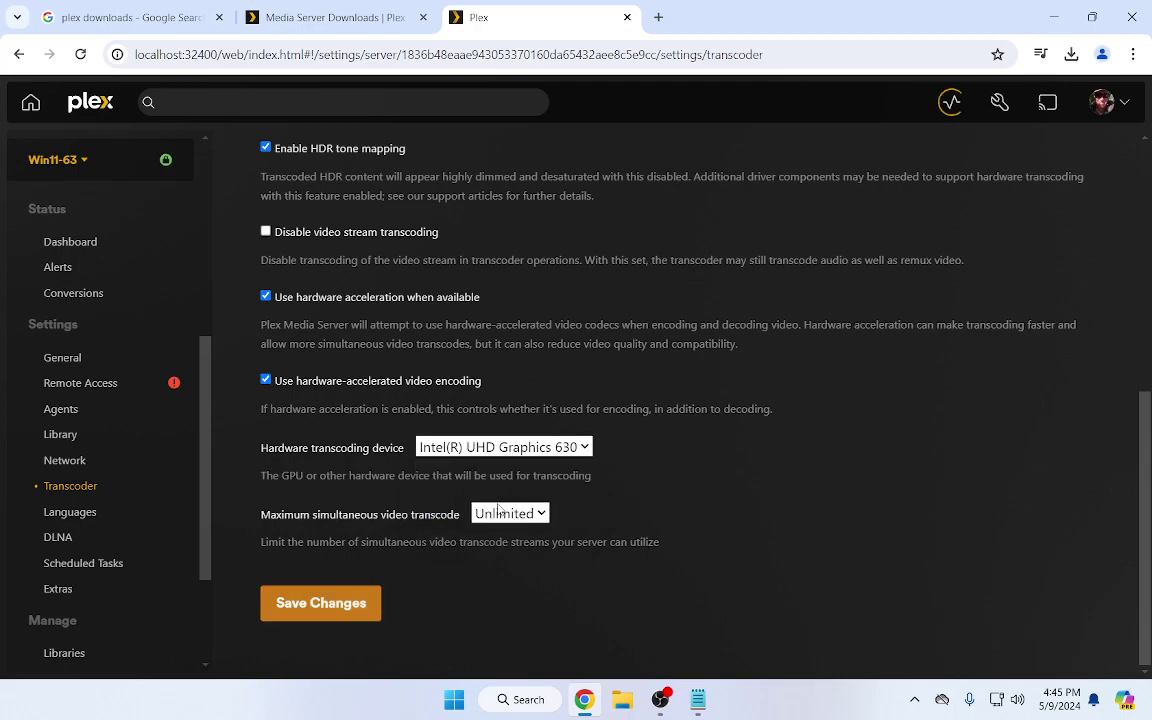
click(314, 604)
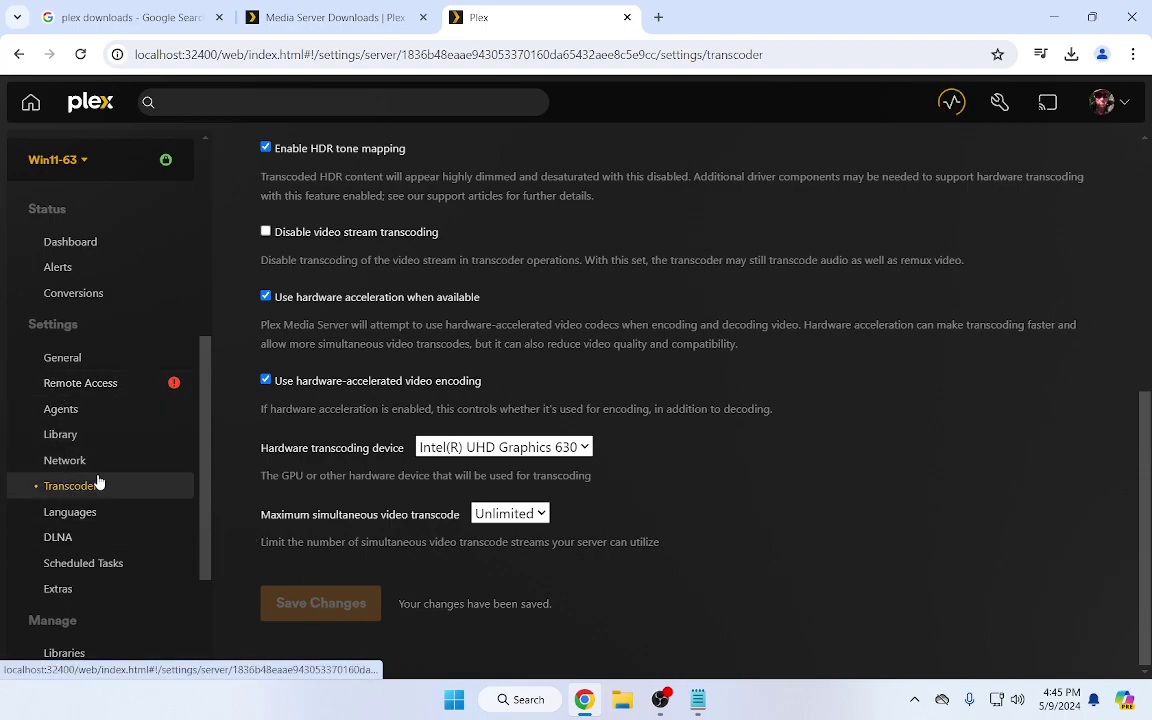
Scroll through the Win11-63 General settings toward the Manage section of the sidebar
scroll(95, 483, down, 1)
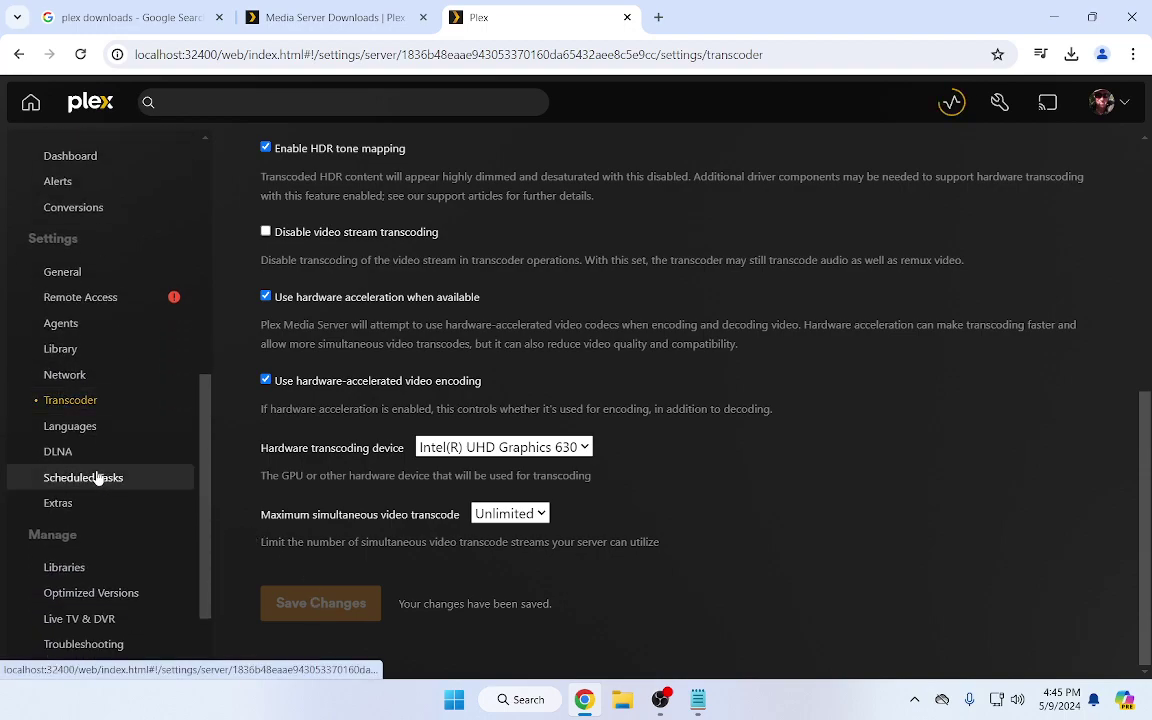
scroll(97, 481, up, 1)
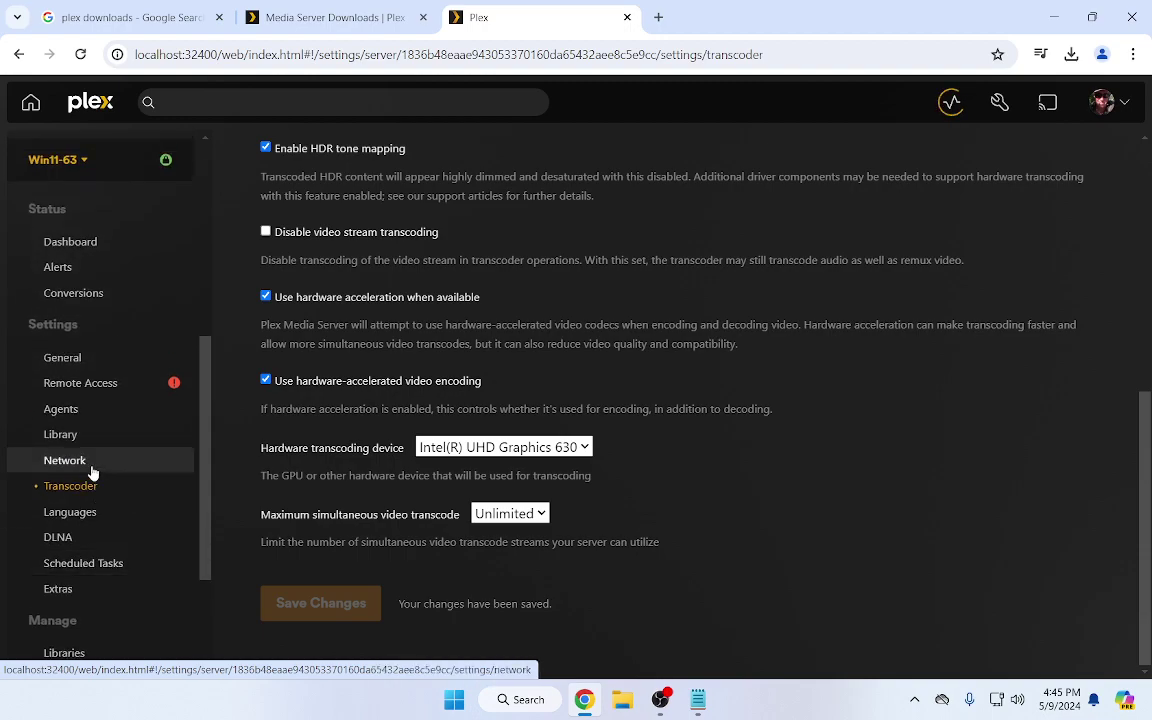
scroll(92, 472, down, 1)
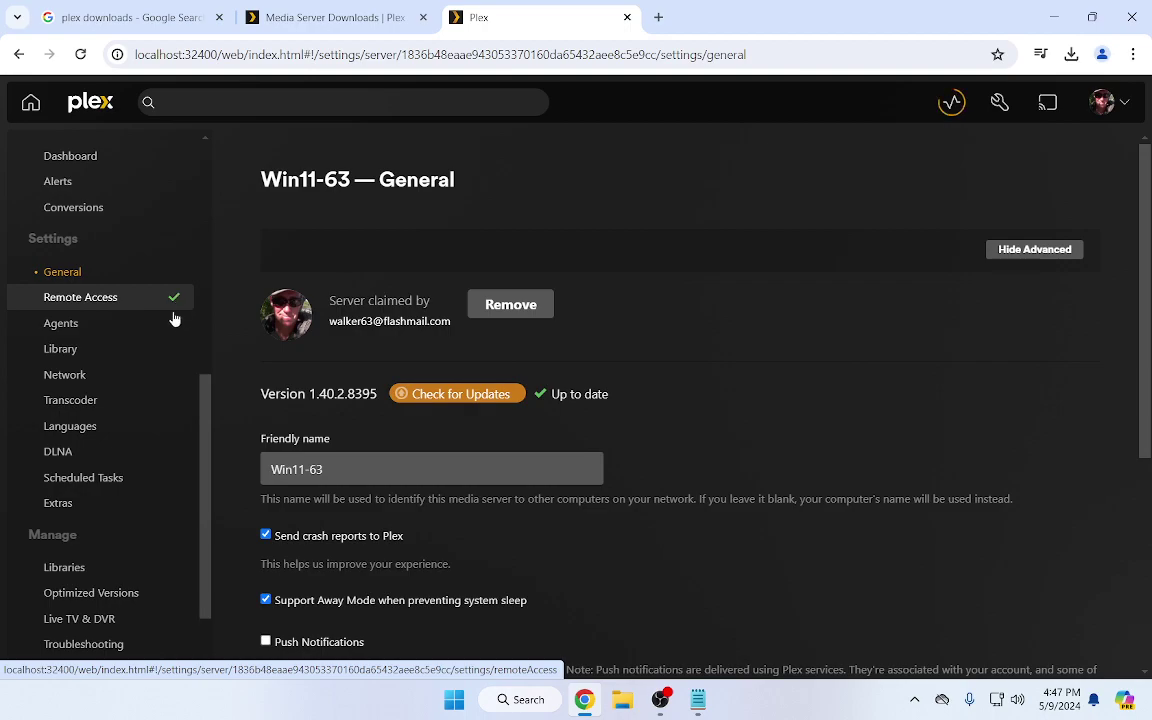
scroll(117, 537, down, 1)
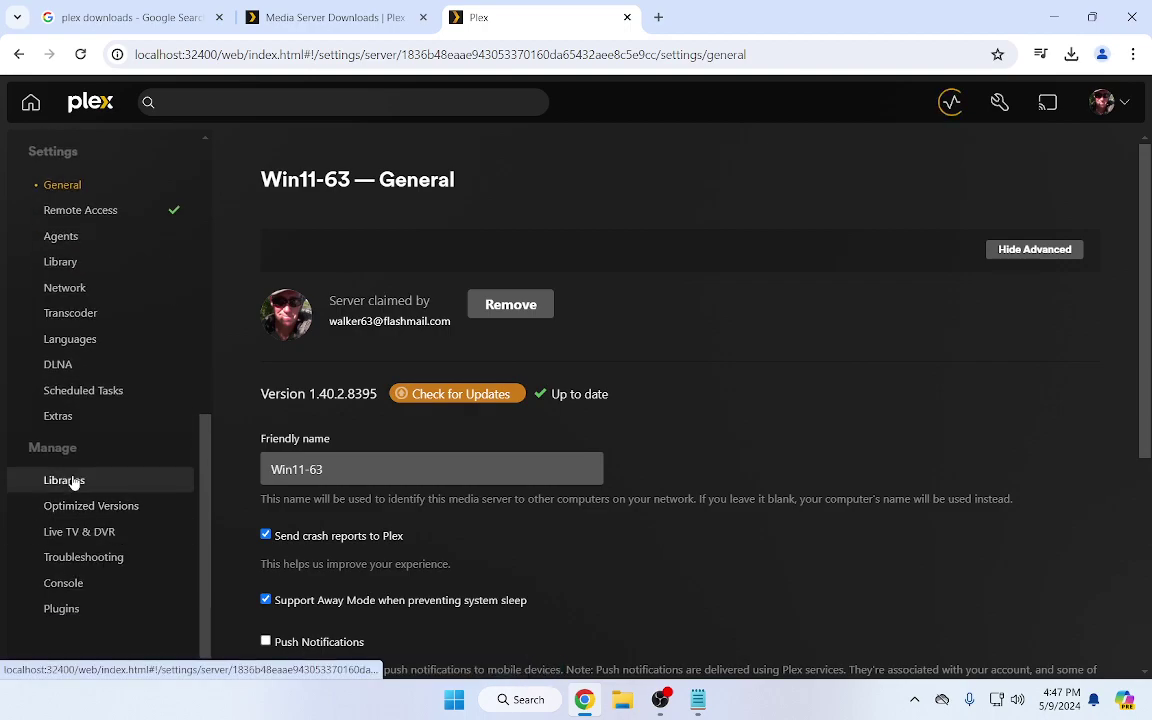
Open Manage > Libraries, browse the Movies library, and return to the library list
click(78, 480)
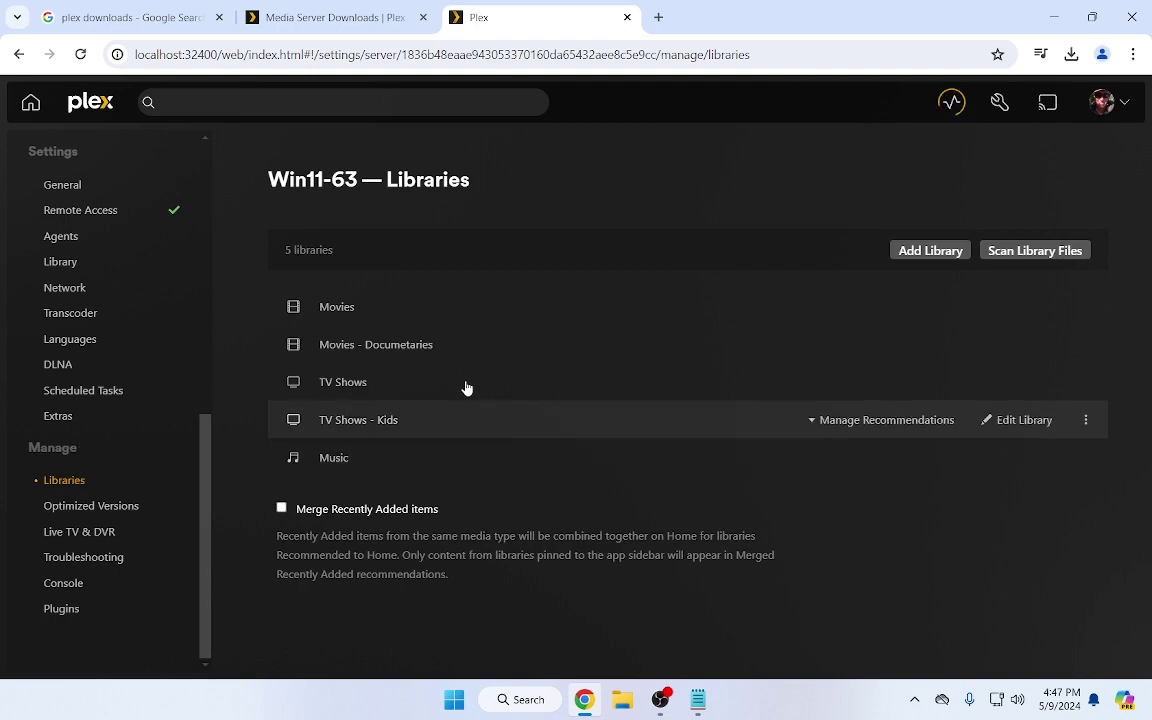
click(337, 307)
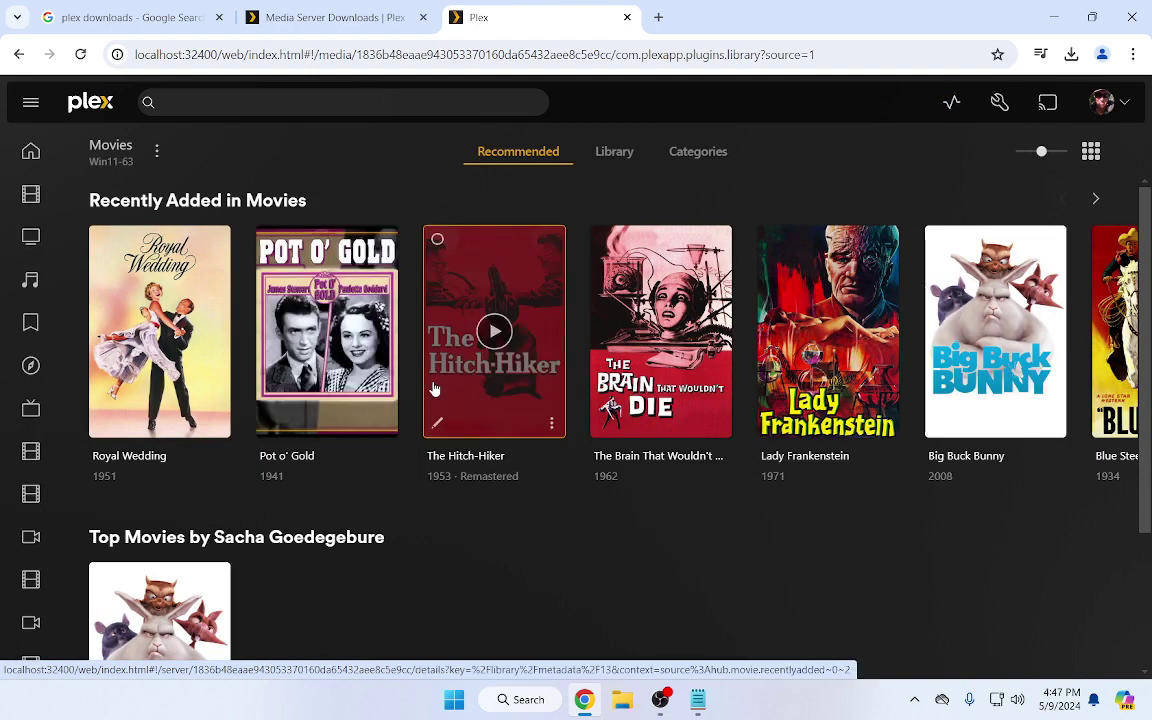
scroll(558, 381, down, 2)
scroll(558, 380, up, 2)
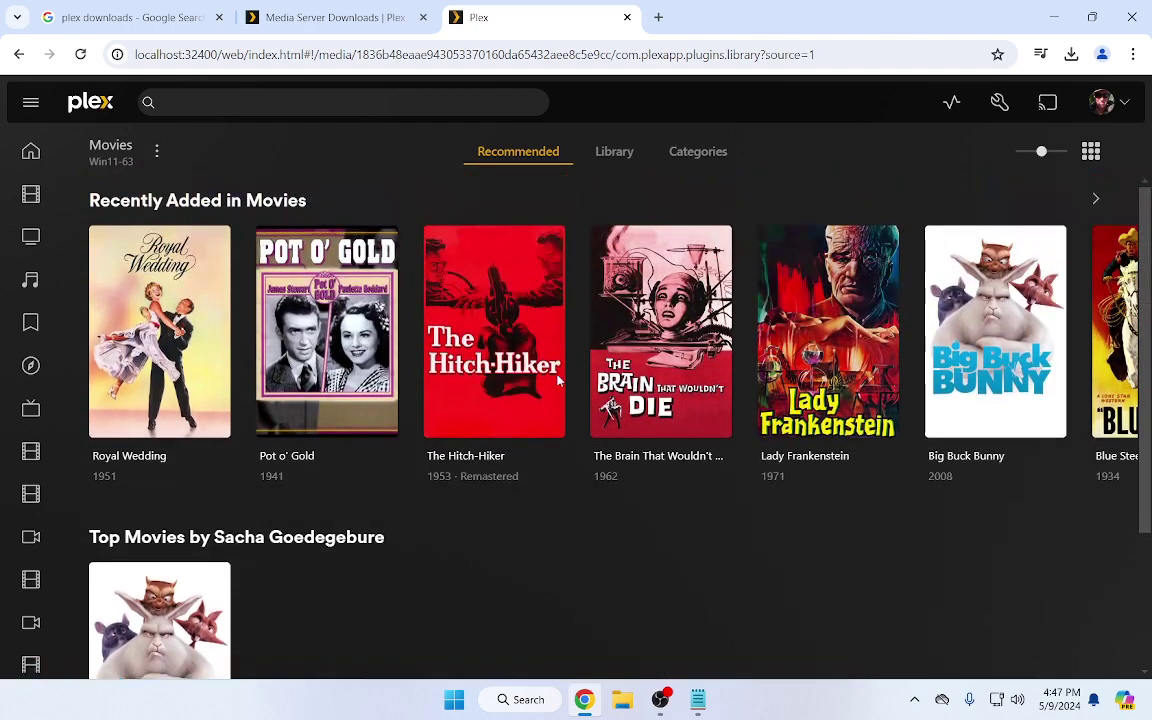
scroll(445, 340, down, 2)
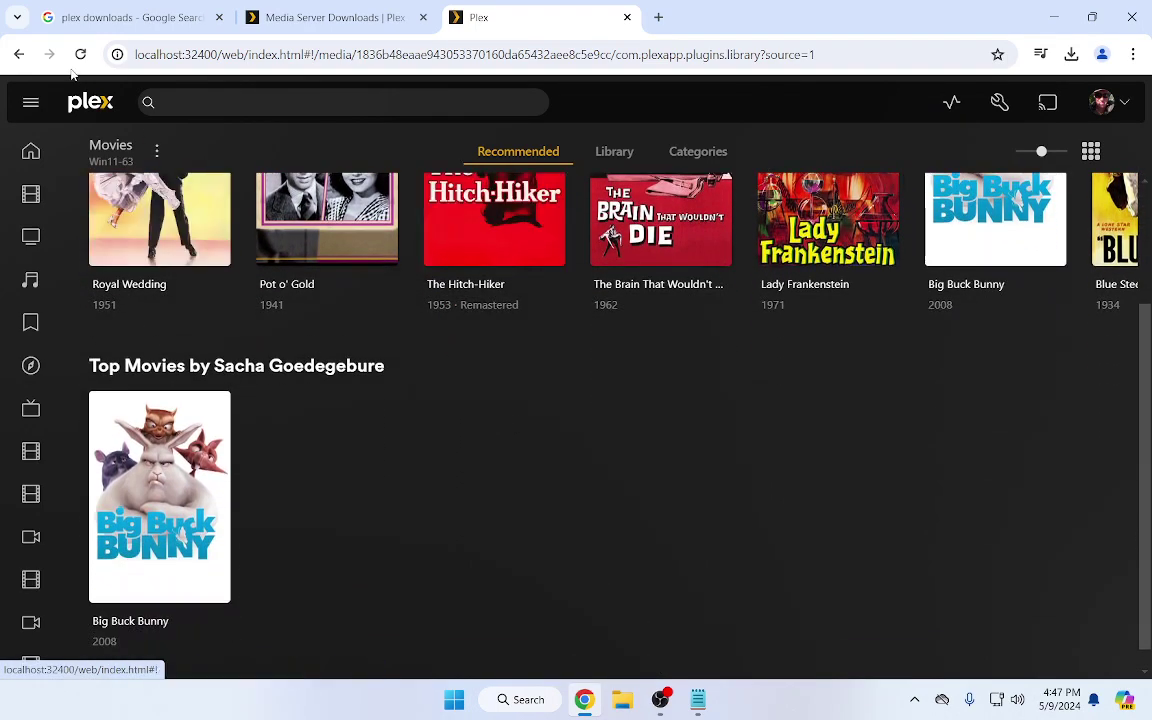
click(145, 149)
View The Memphis Belle in Movies - Documetaries, then return to the library list
click(338, 348)
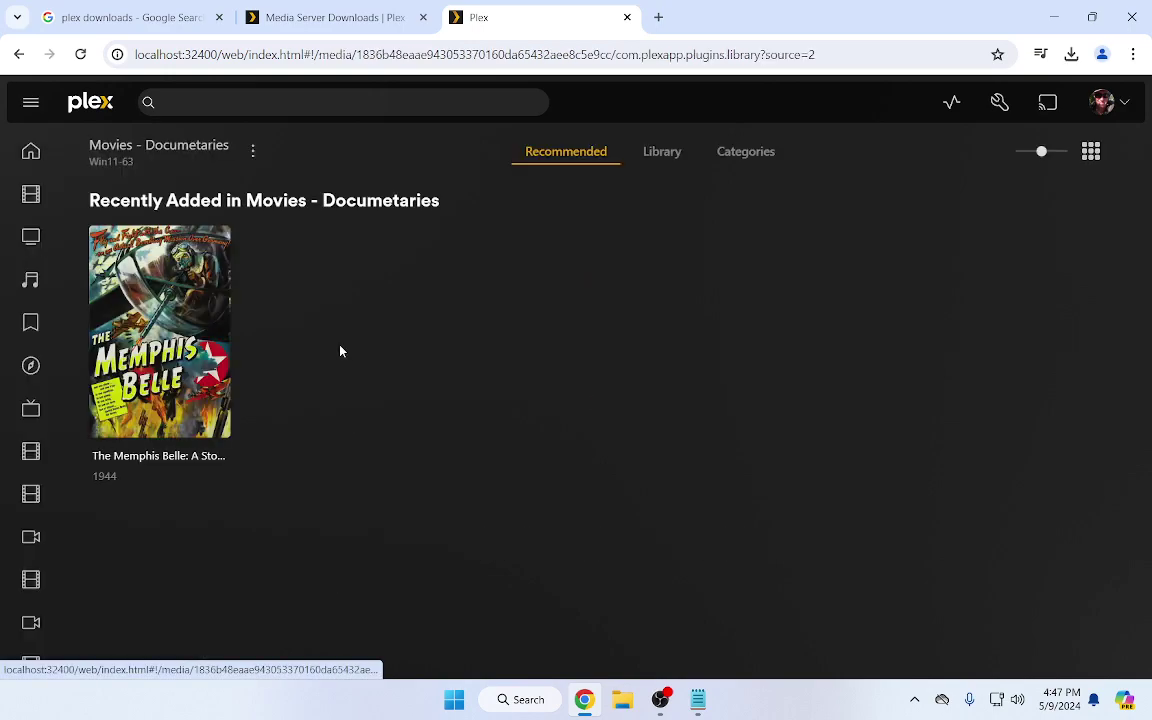
click(205, 371)
scroll(540, 540, down, 3)
scroll(535, 527, up, 3)
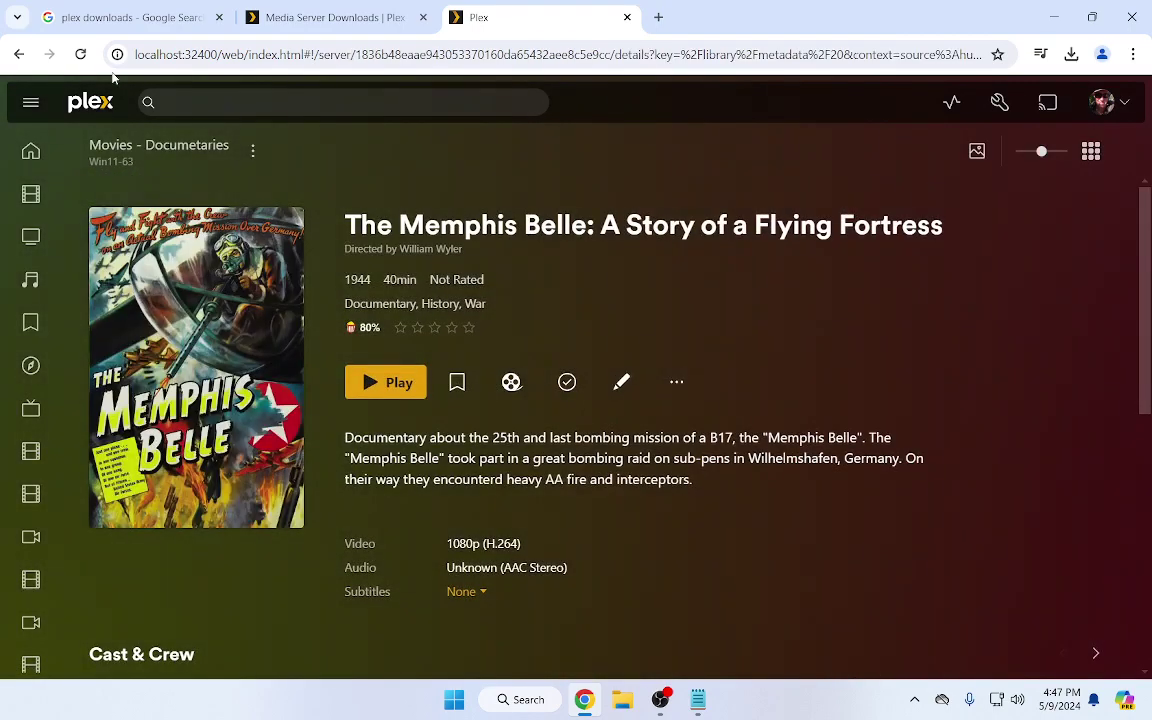
click(18, 54)
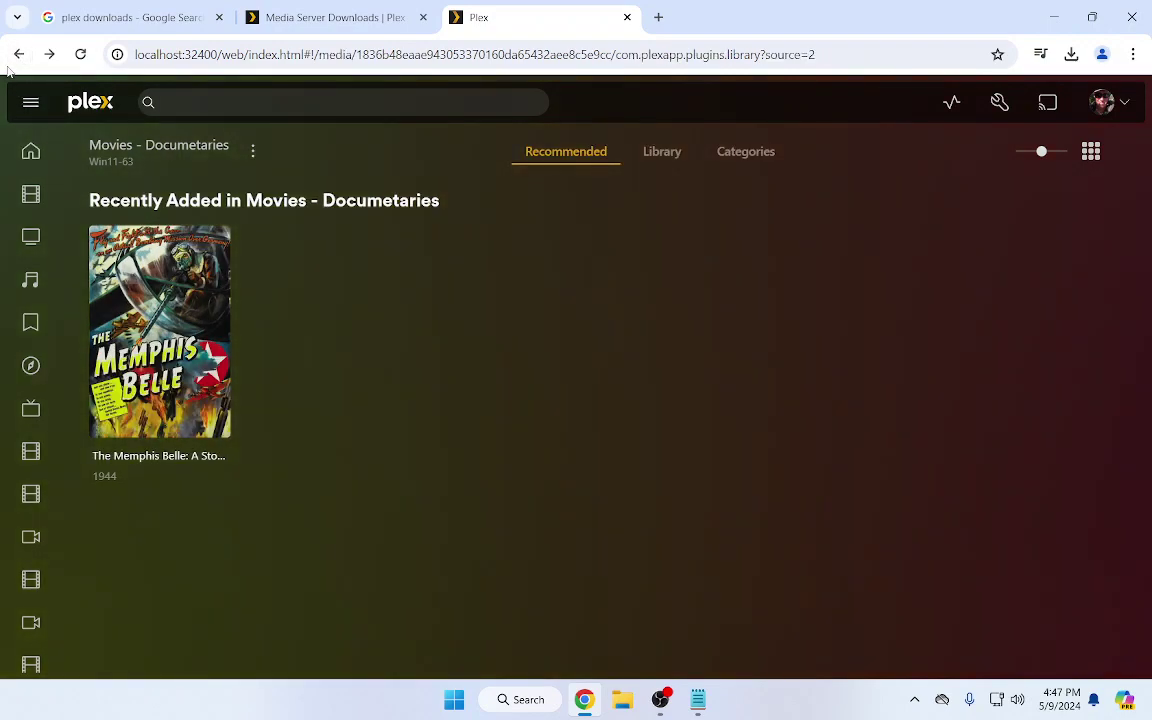
click(18, 54)
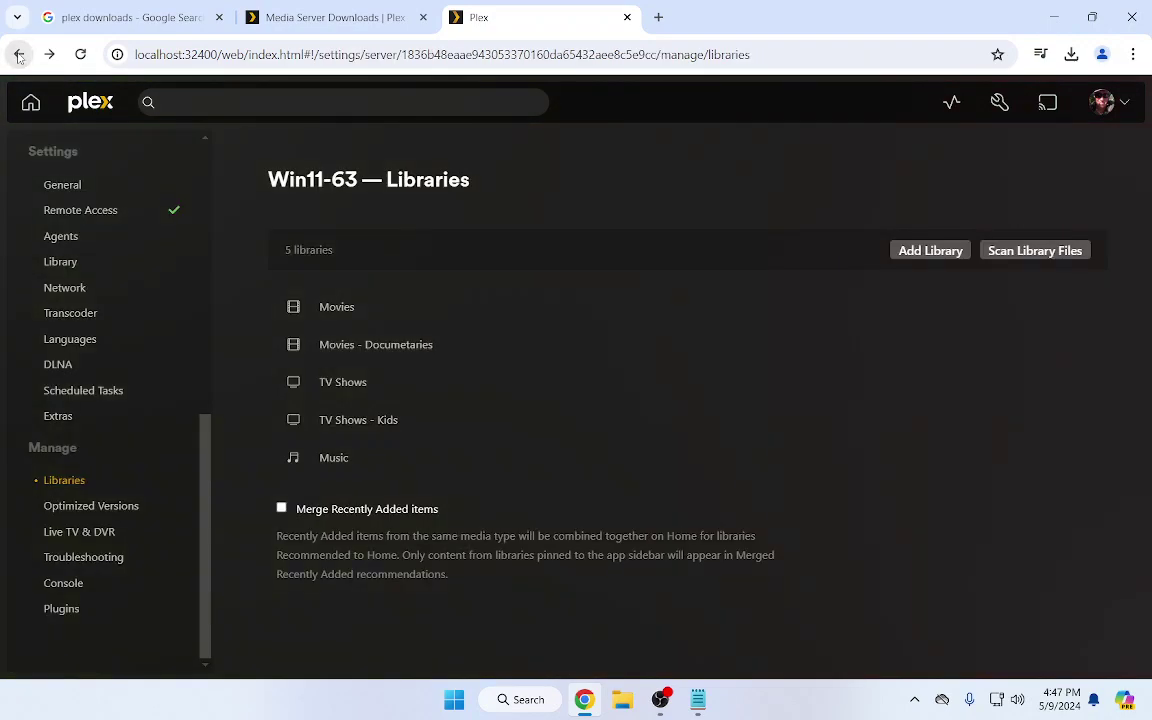
Browse all TV Shows and view the Specials and Season 1 of Life With Elizabeth
click(343, 383)
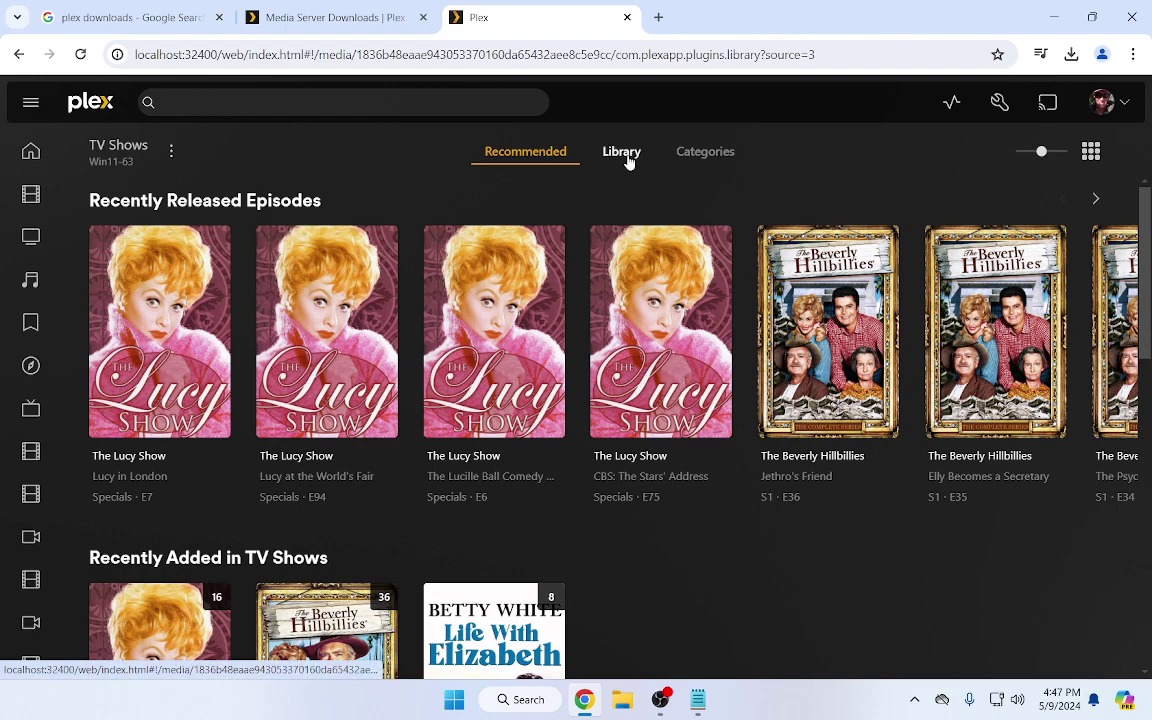
click(626, 158)
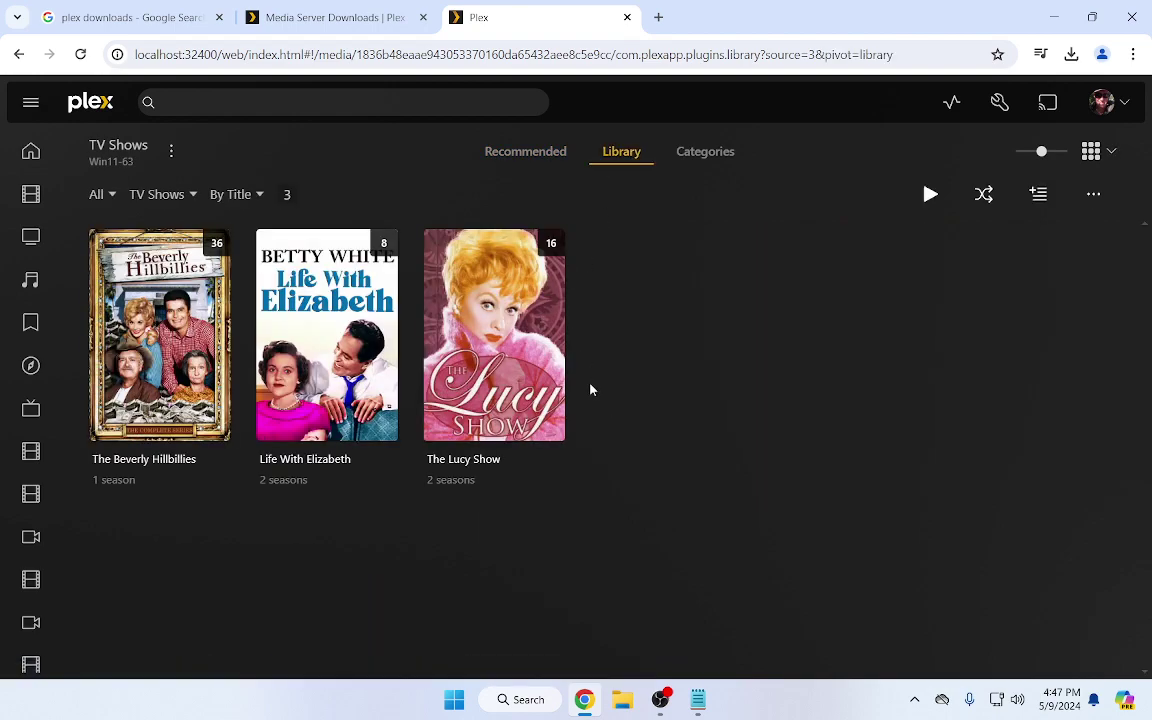
click(388, 330)
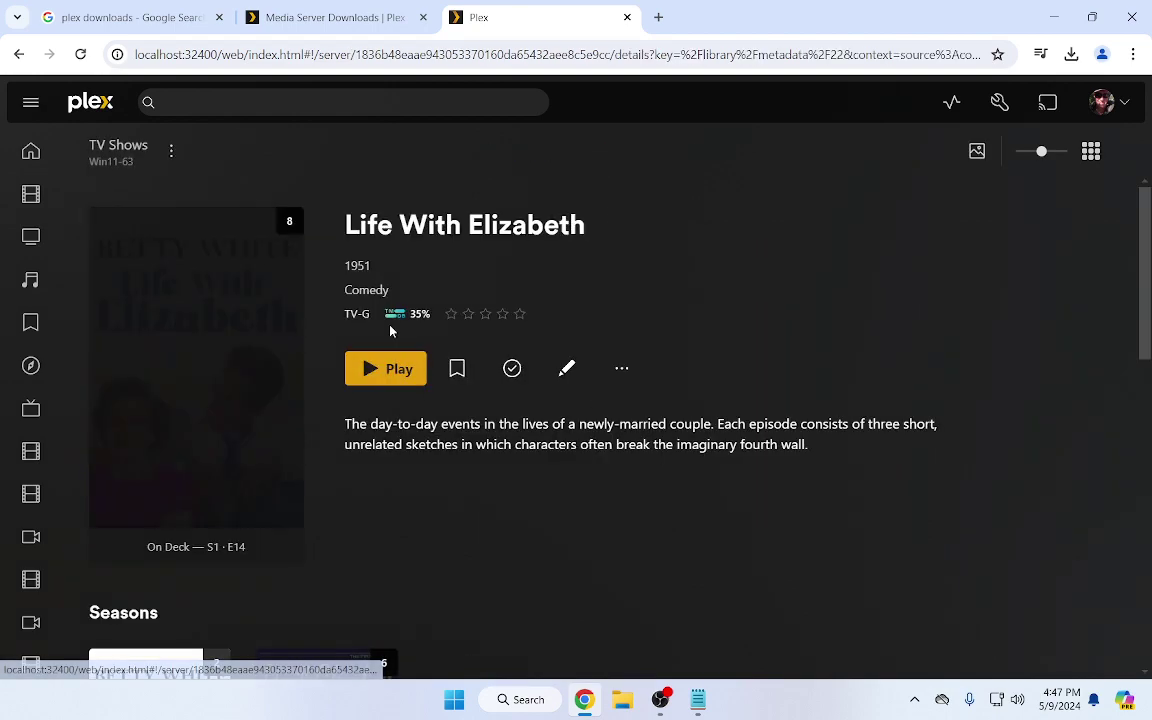
scroll(420, 370, down, 3)
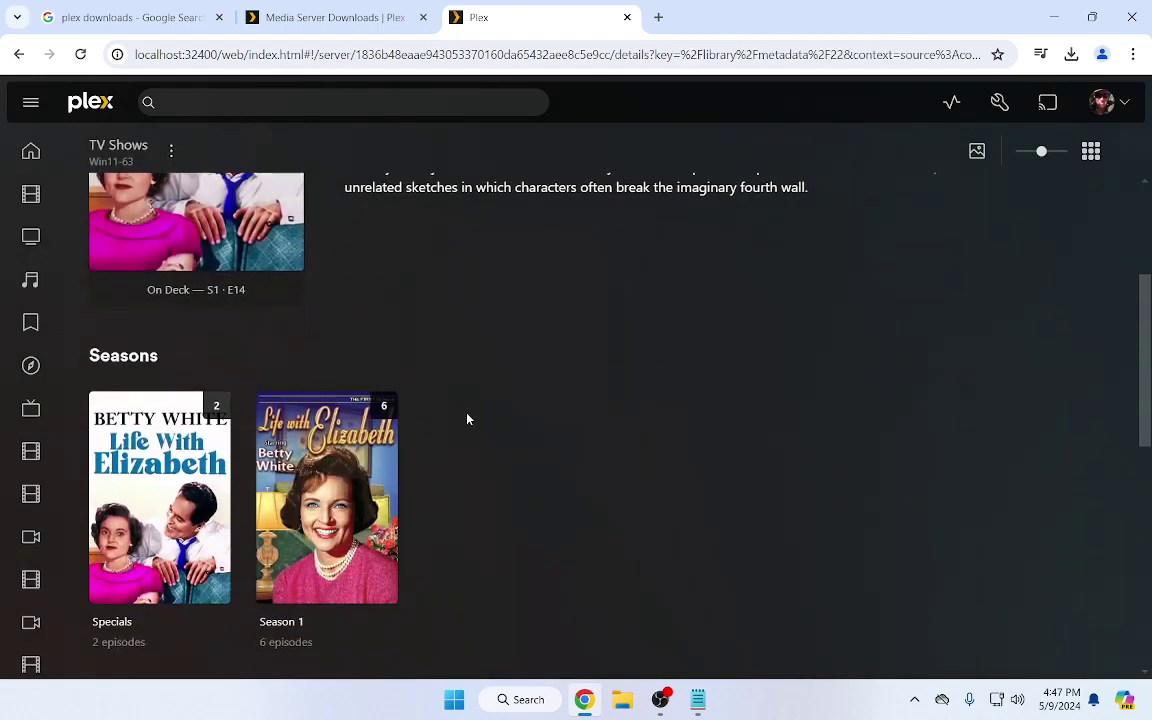
click(205, 508)
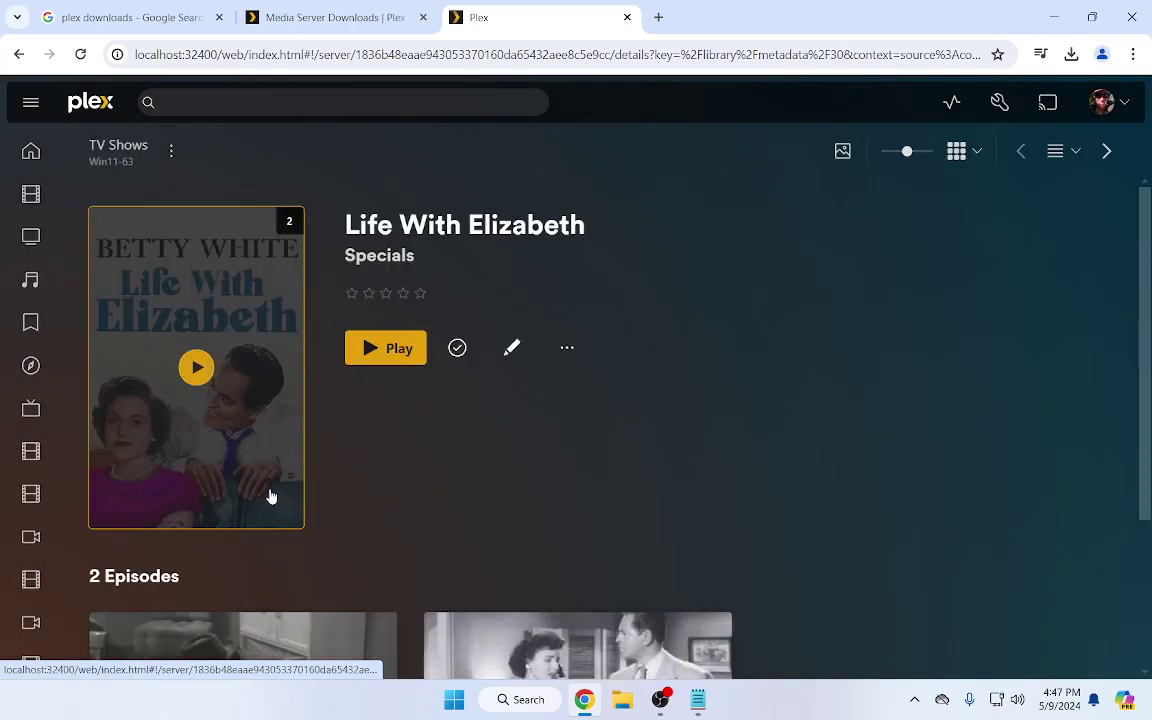
scroll(298, 492, down, 2)
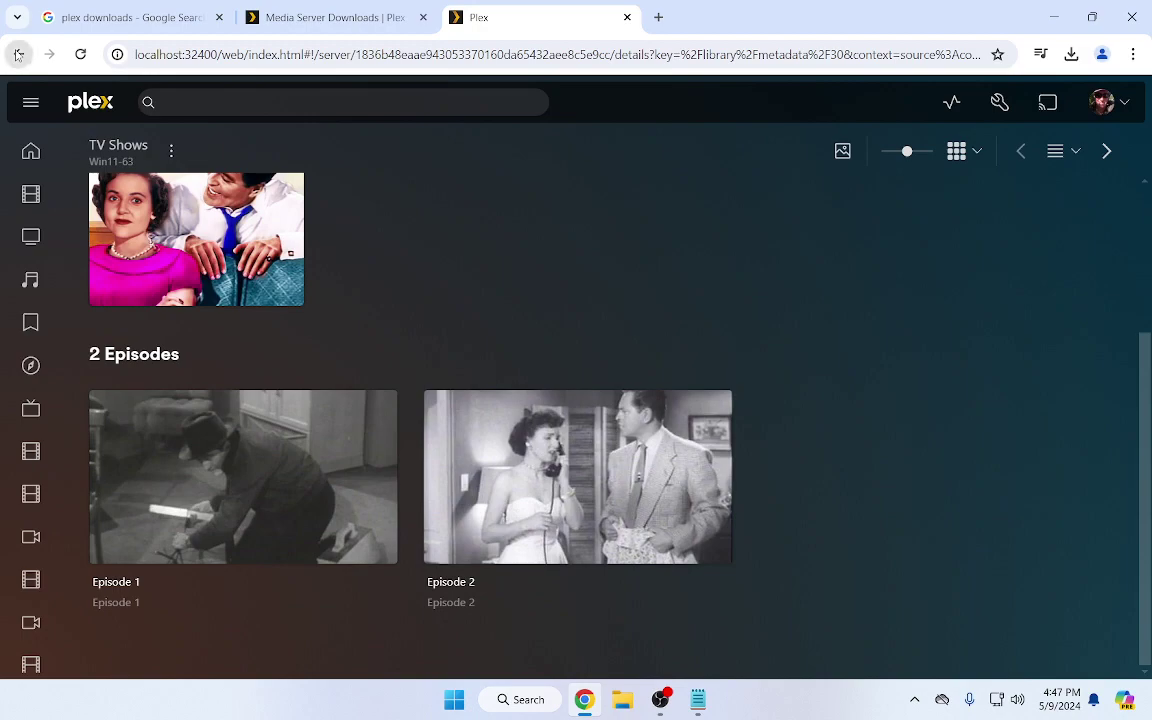
click(16, 54)
click(381, 489)
scroll(446, 472, down, 3)
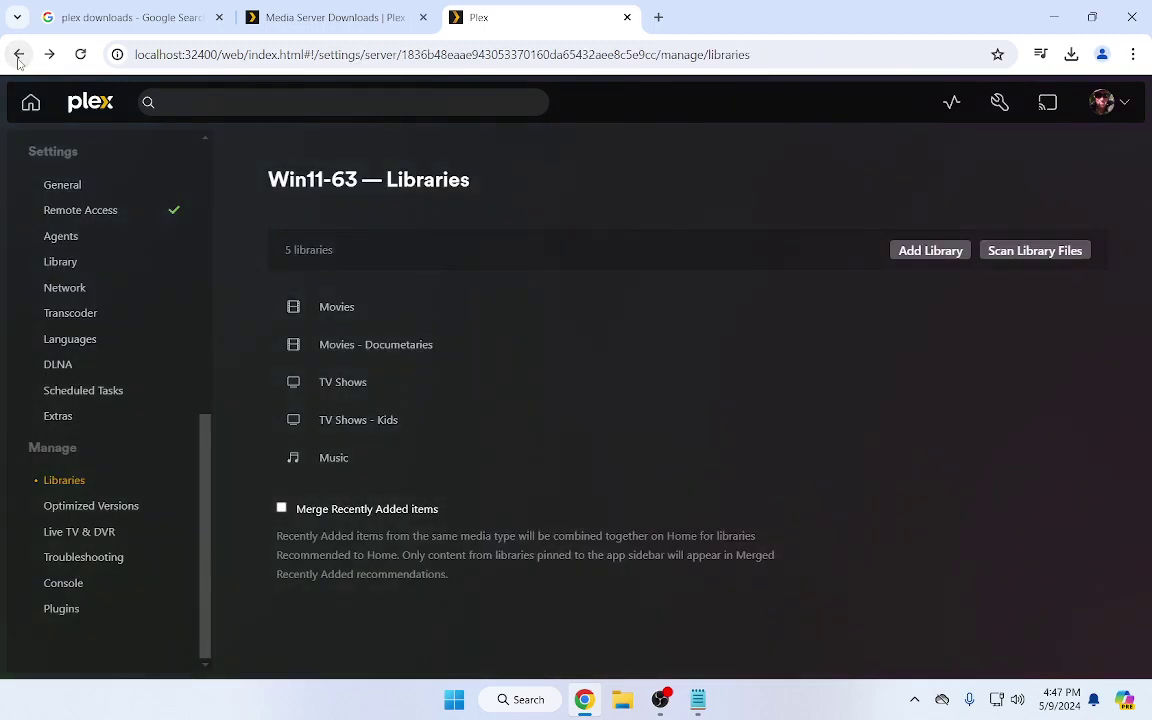
List every show in TV Shows - Kids, then open and dismiss the Looney Tunes actions menu
click(345, 428)
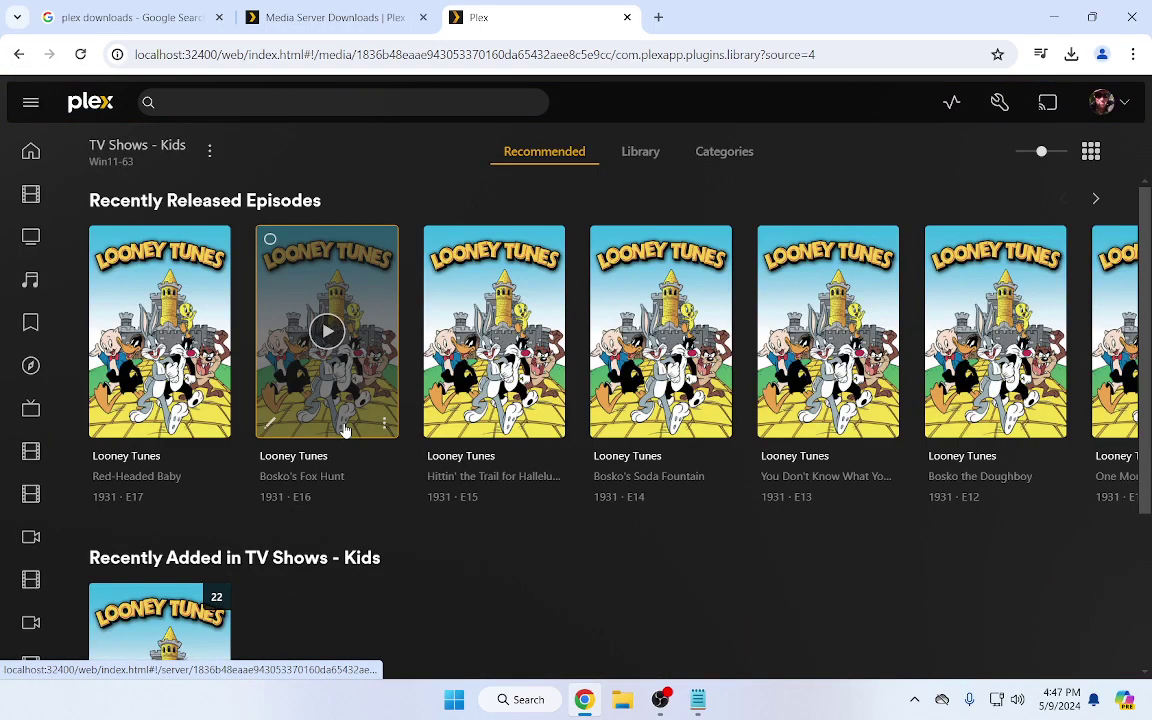
click(639, 155)
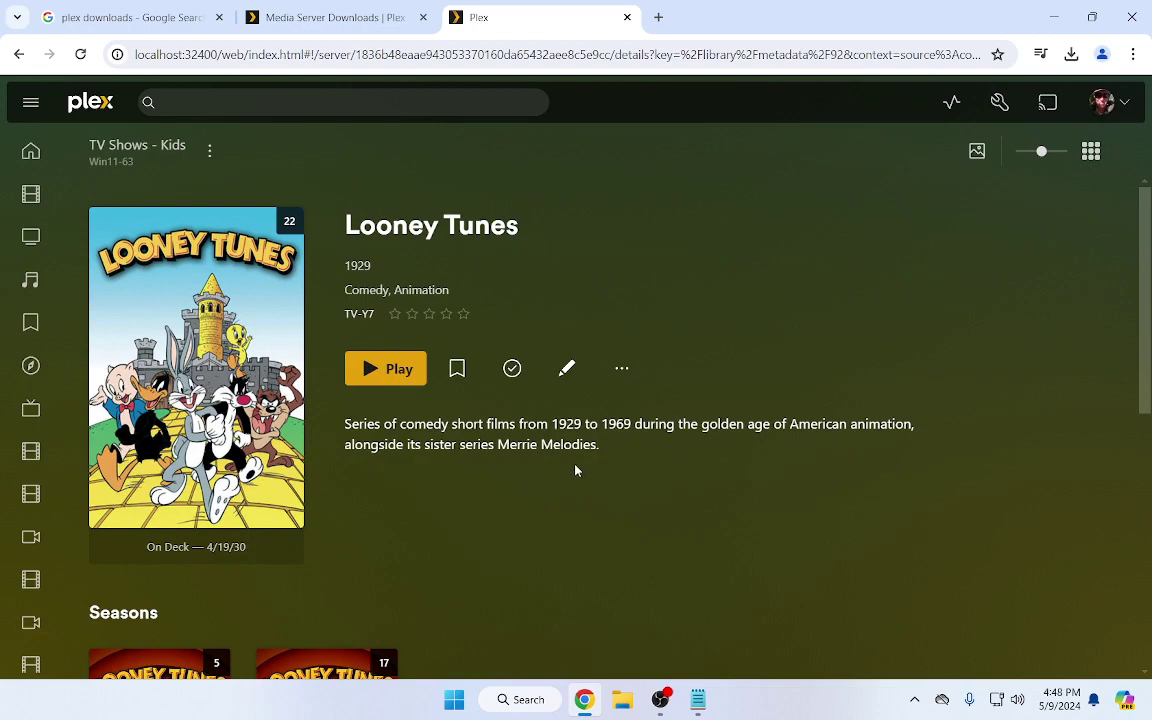
click(628, 372)
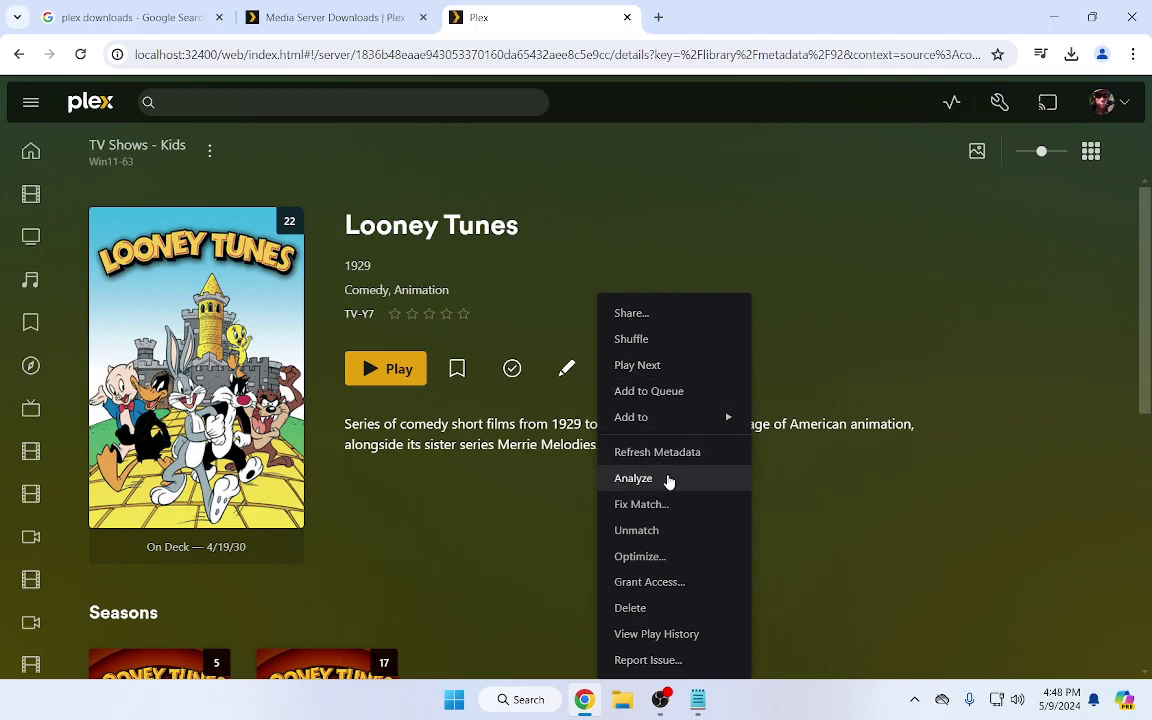
click(500, 505)
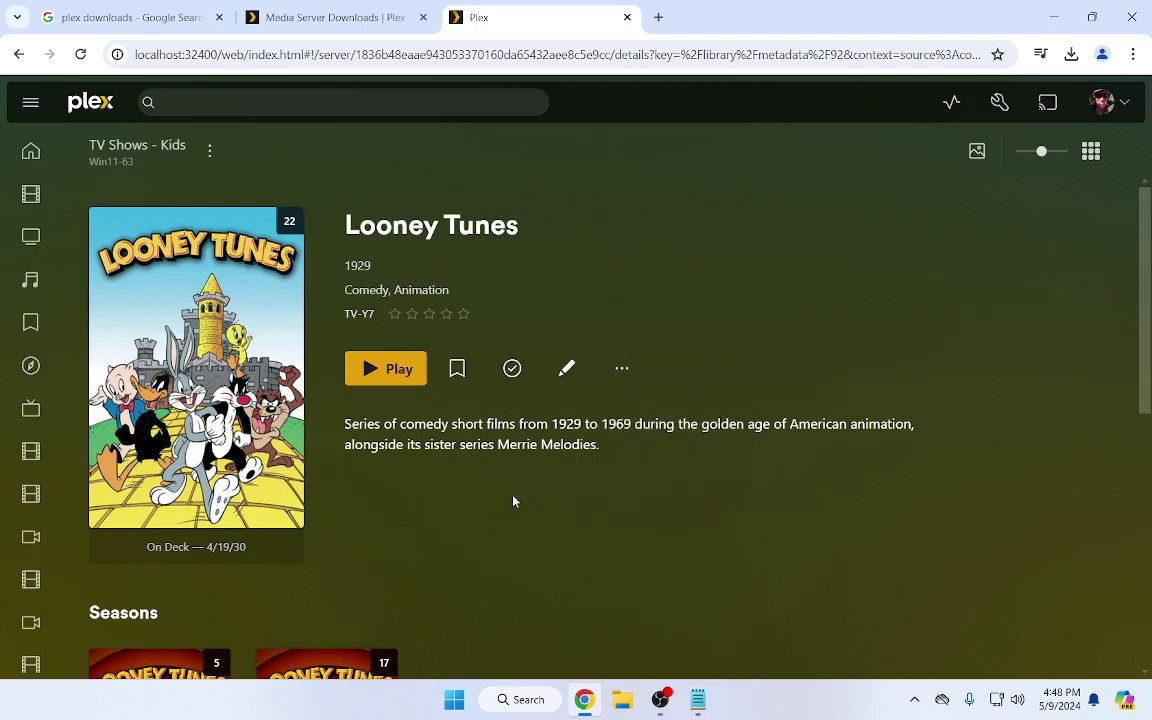
click(566, 370)
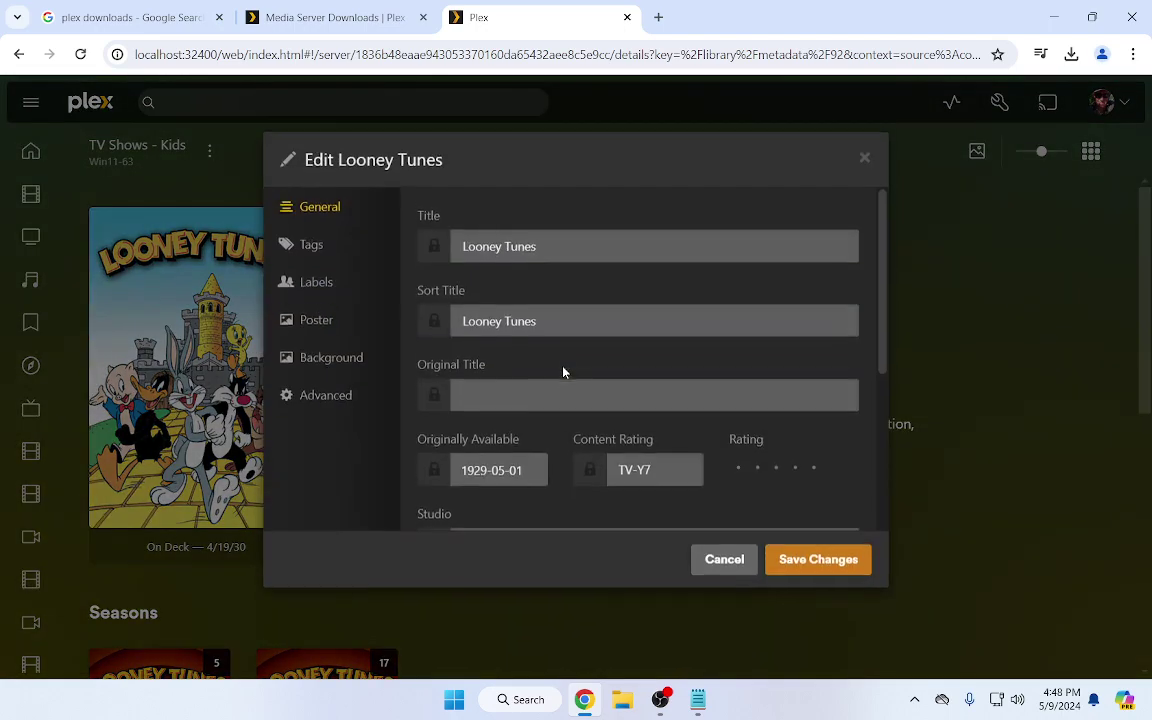
click(324, 399)
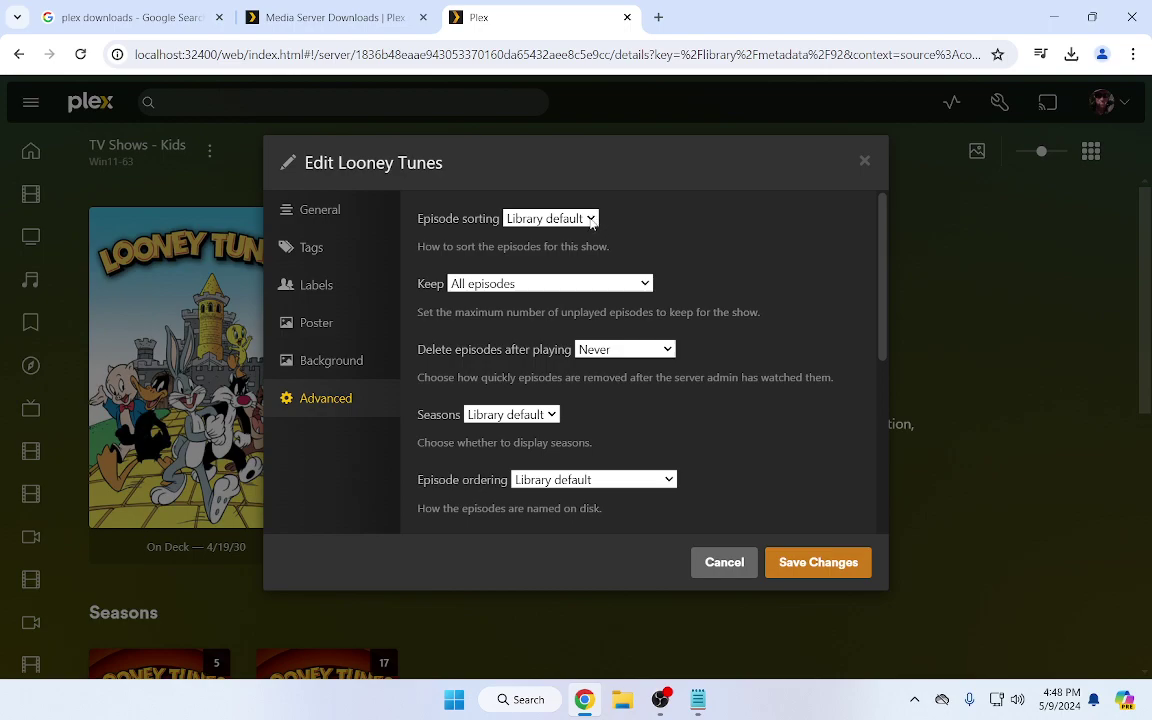
click(591, 220)
click(595, 236)
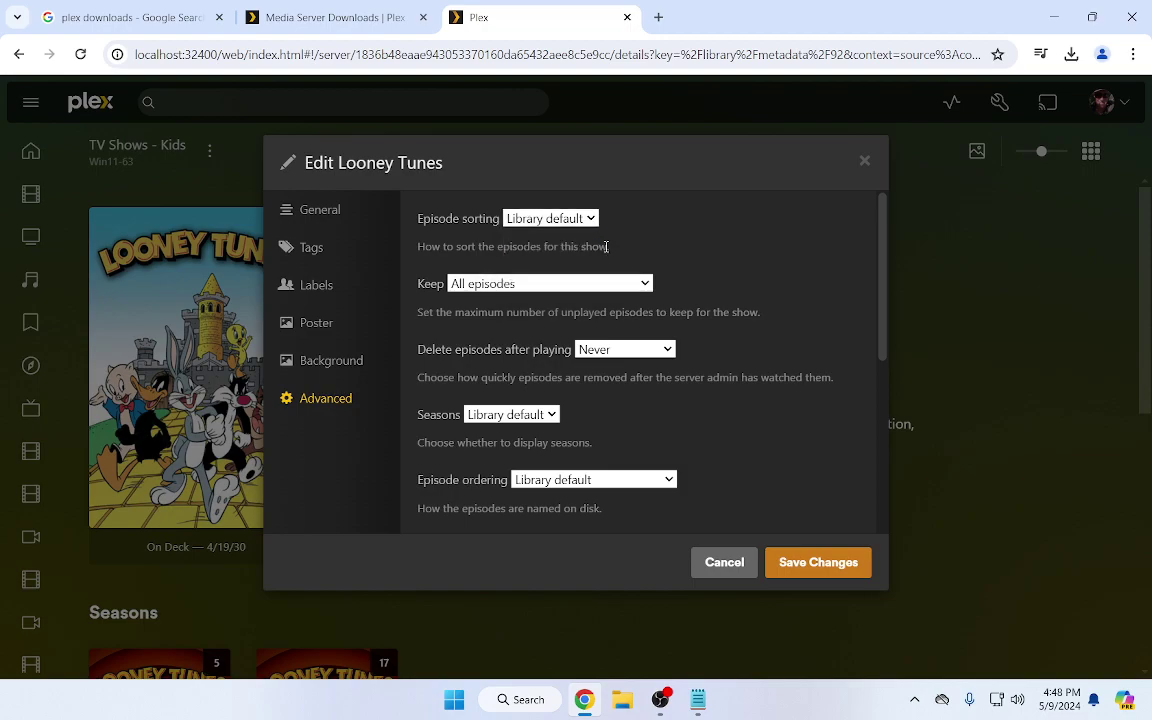
scroll(645, 375, down, 1)
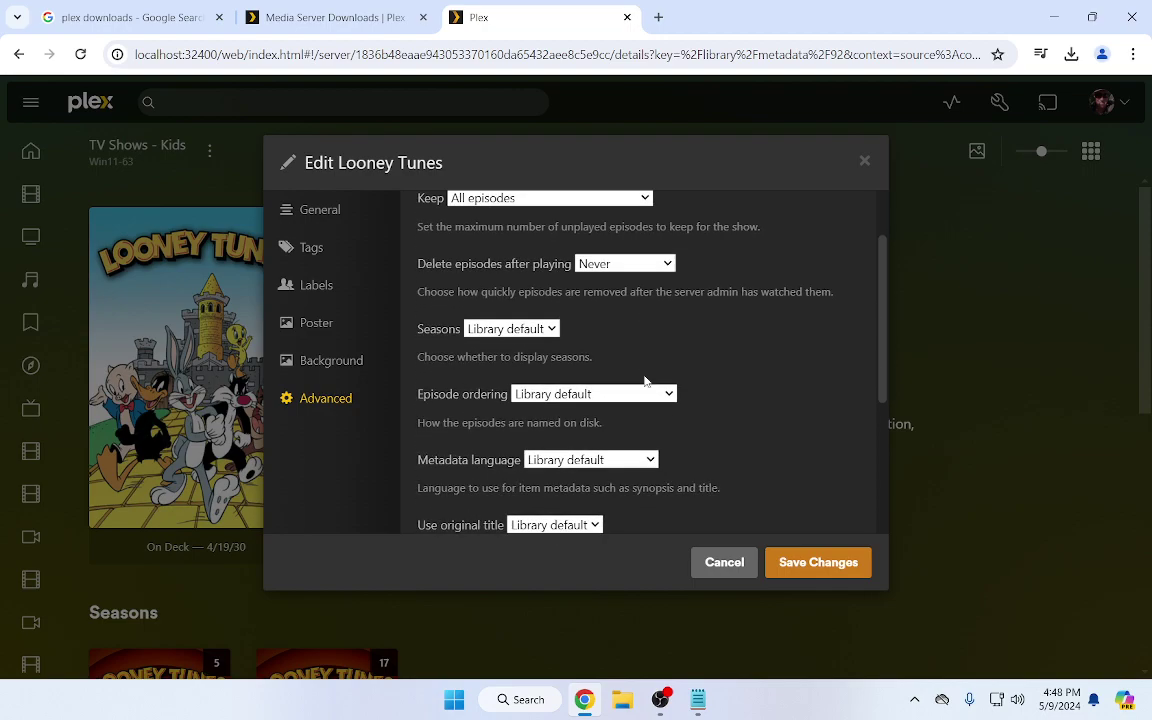
click(668, 395)
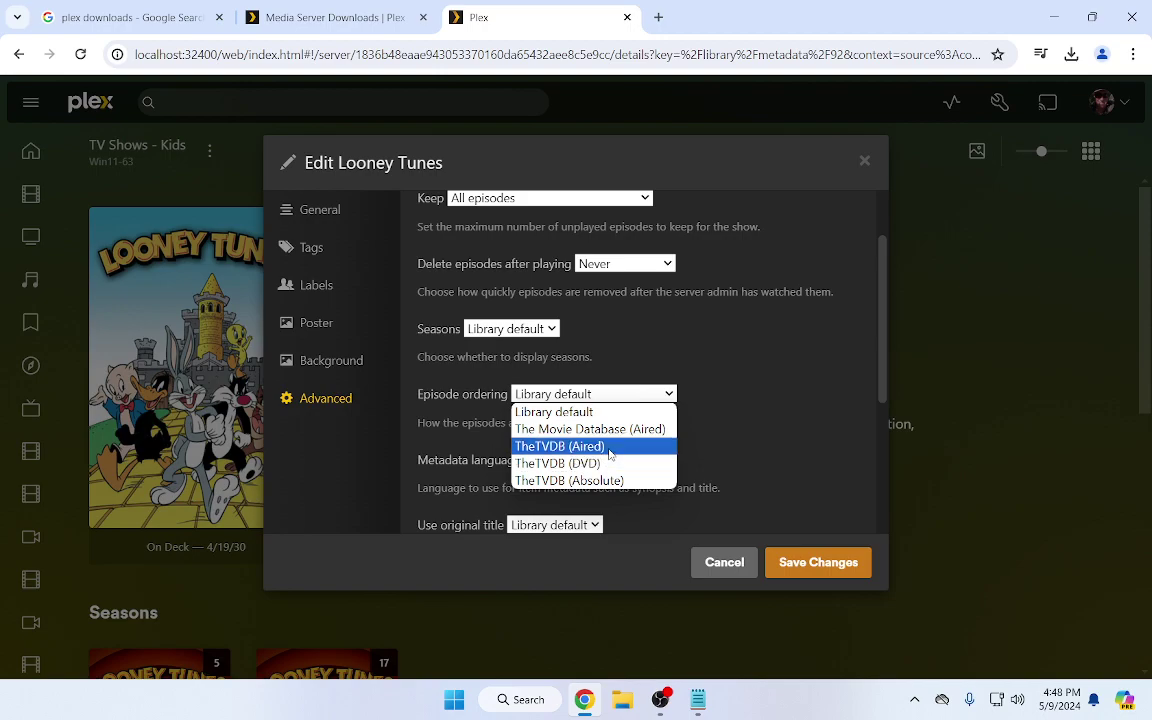
click(740, 565)
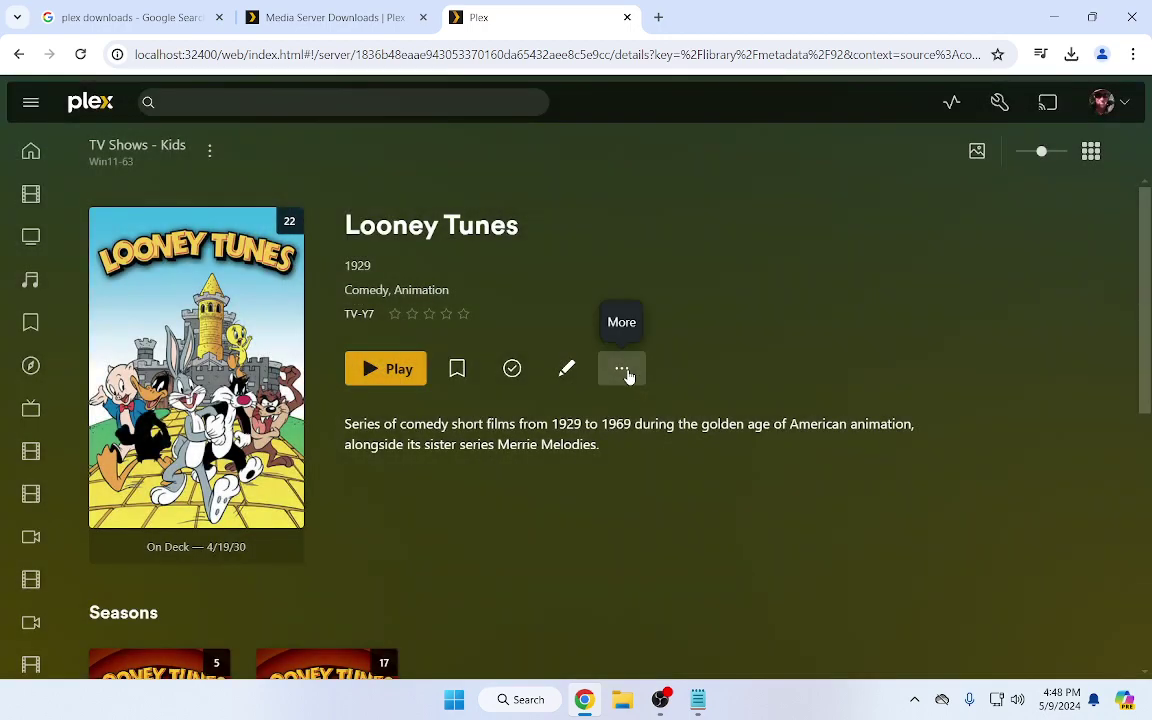
Refresh the Looney Tunes metadata from its actions menu
click(624, 371)
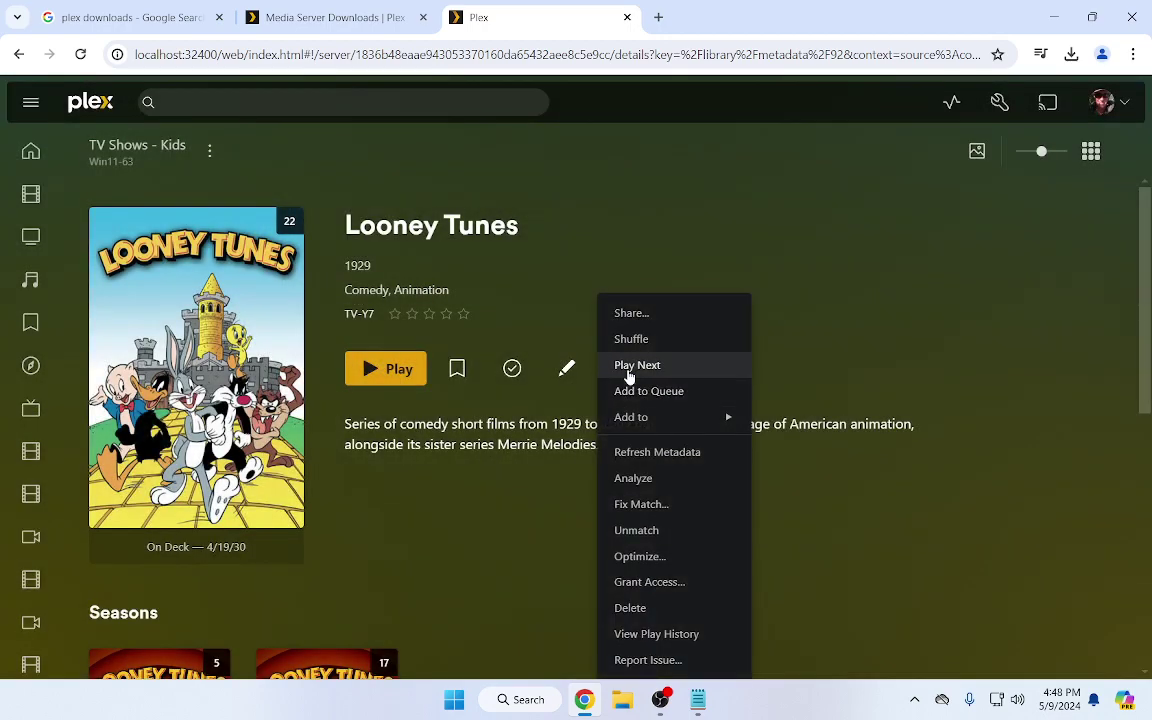
click(657, 451)
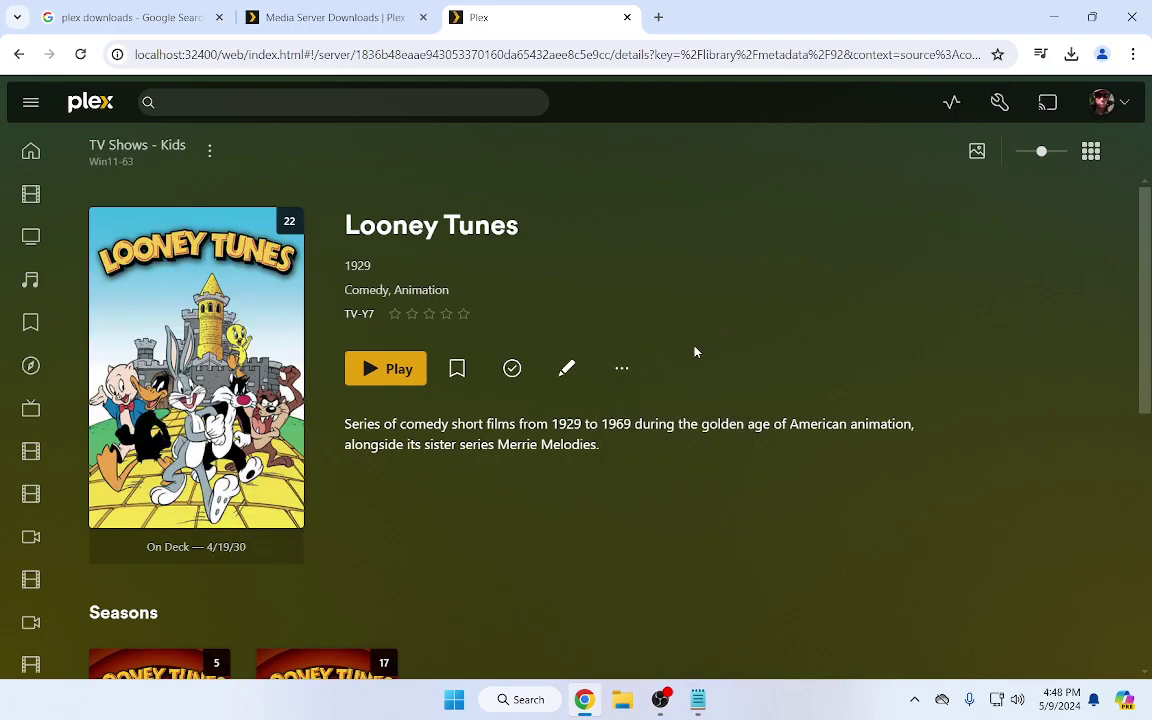
scroll(651, 447, down, 4)
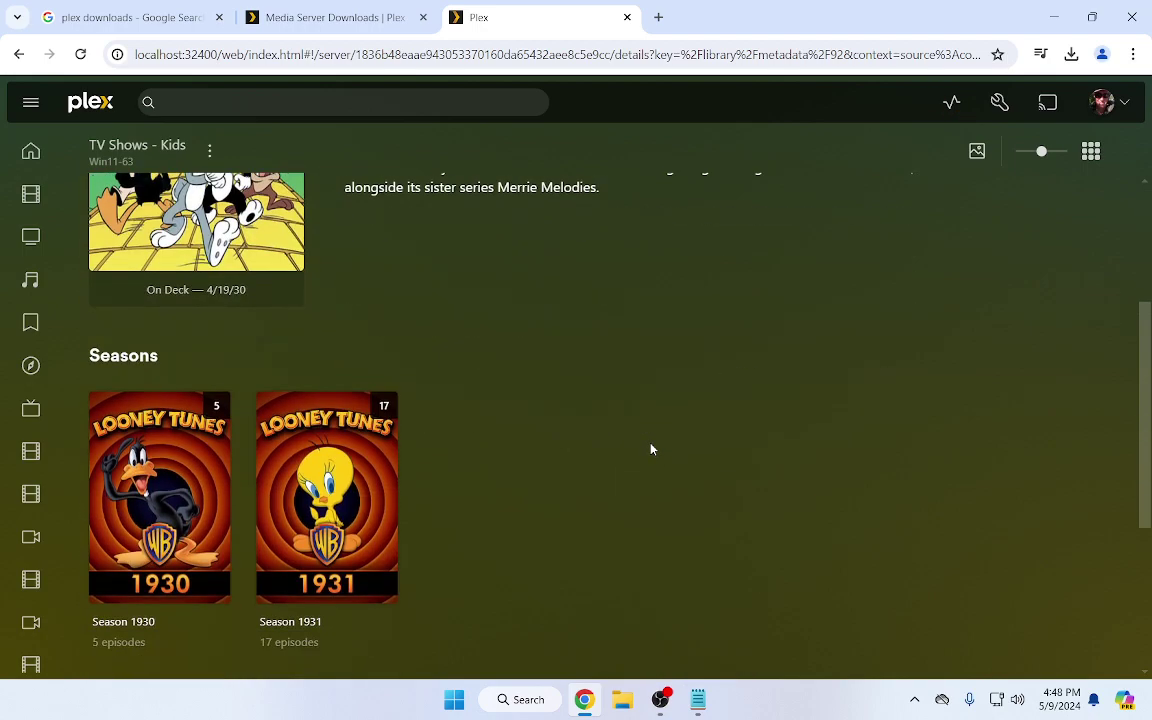
Browse the 17 episodes of Season 1931, then go back to the Win11-63 Libraries page
click(390, 497)
scroll(560, 478, down, 3)
scroll(590, 473, down, 1)
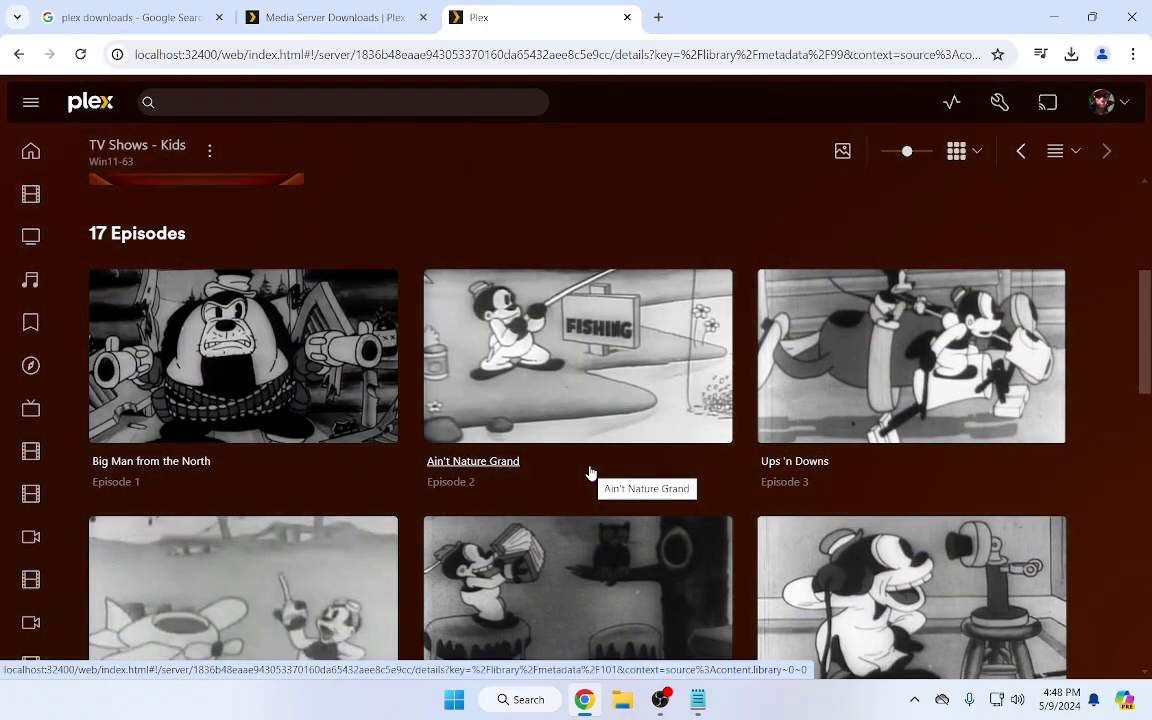
scroll(590, 473, down, 2)
scroll(590, 473, up, 6)
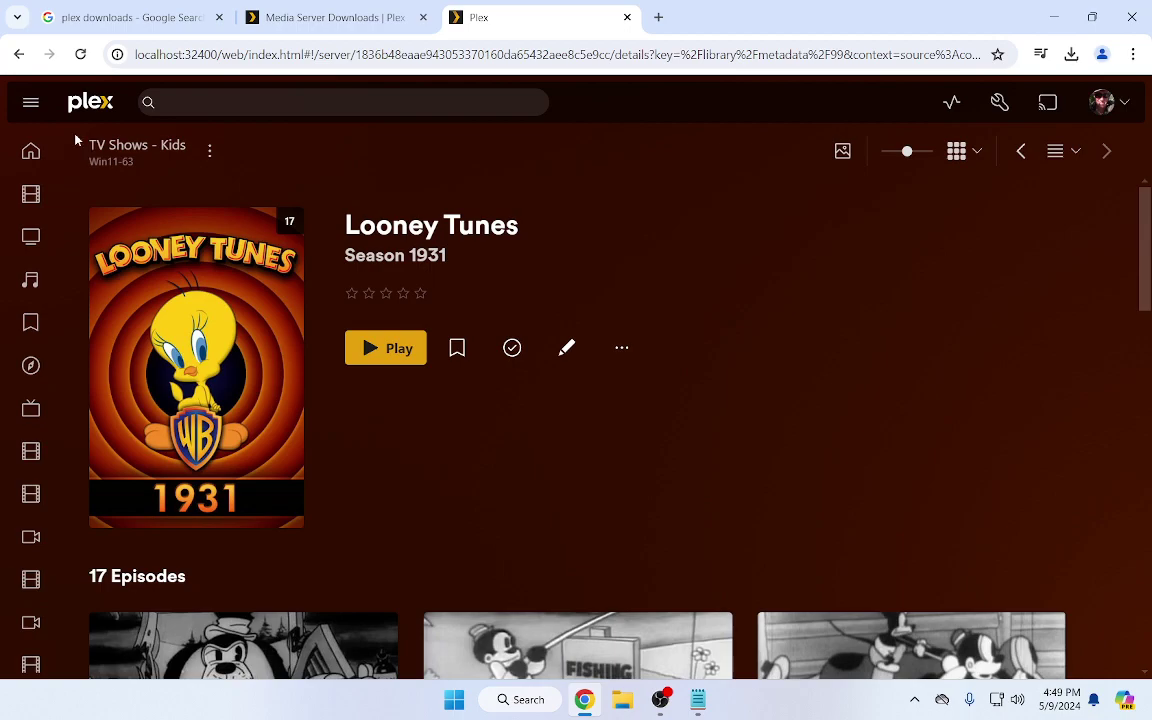
click(19, 54)
click(19, 54)
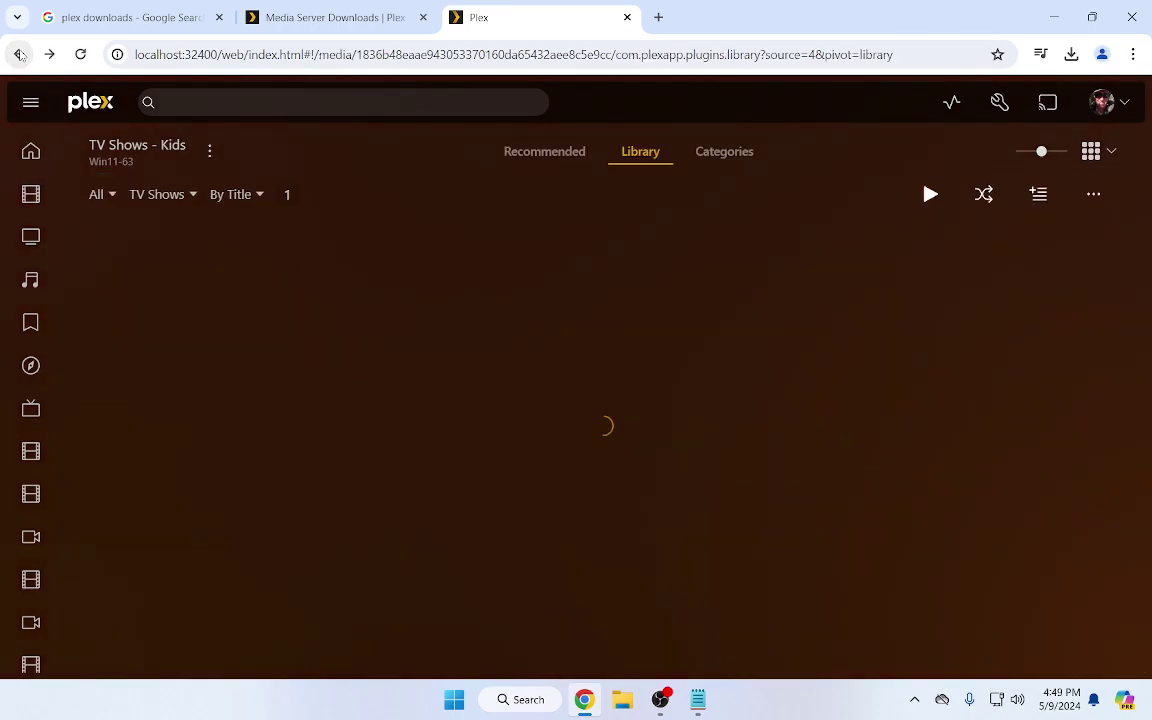
click(19, 54)
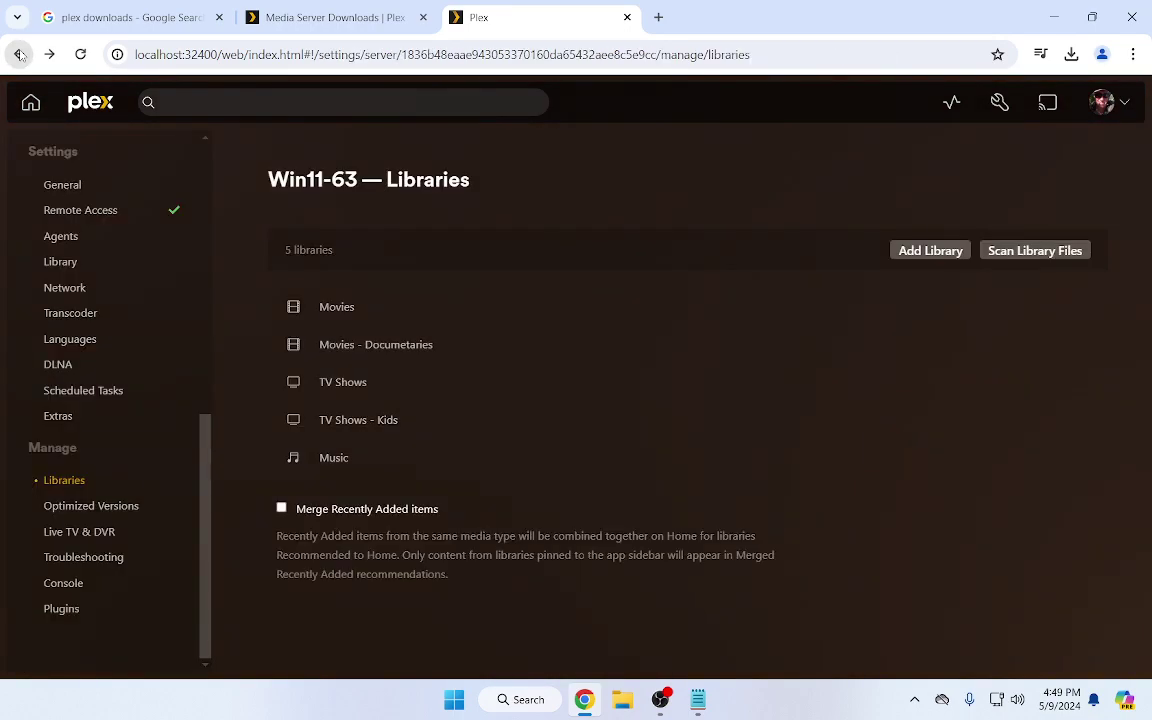
Glance at the Plex Music library, then bring the Notepad address note forward and open Windows Search
click(334, 459)
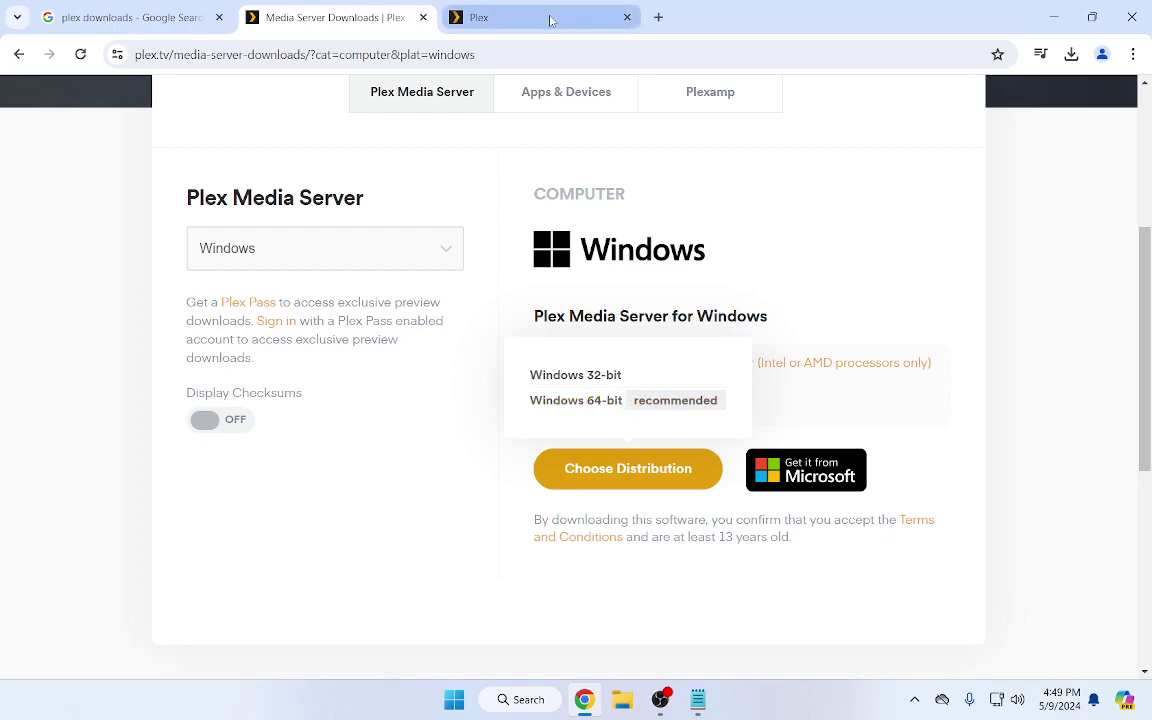
double_click(784, 30)
click(90, 278)
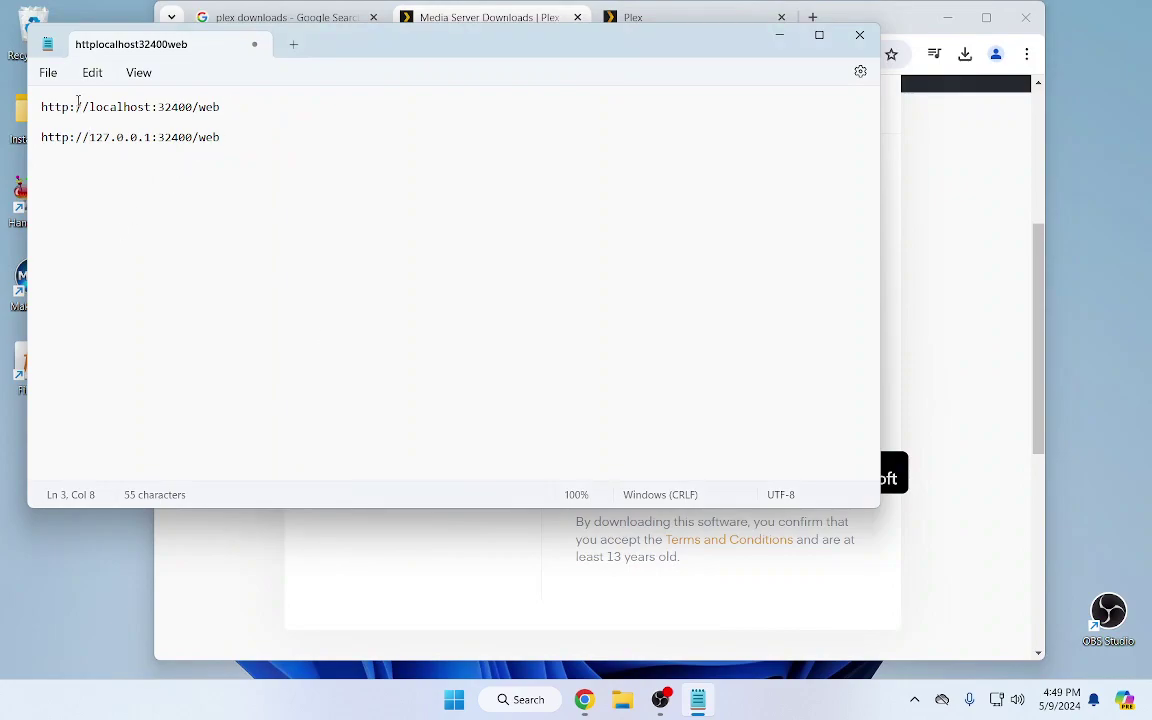
click(533, 707)
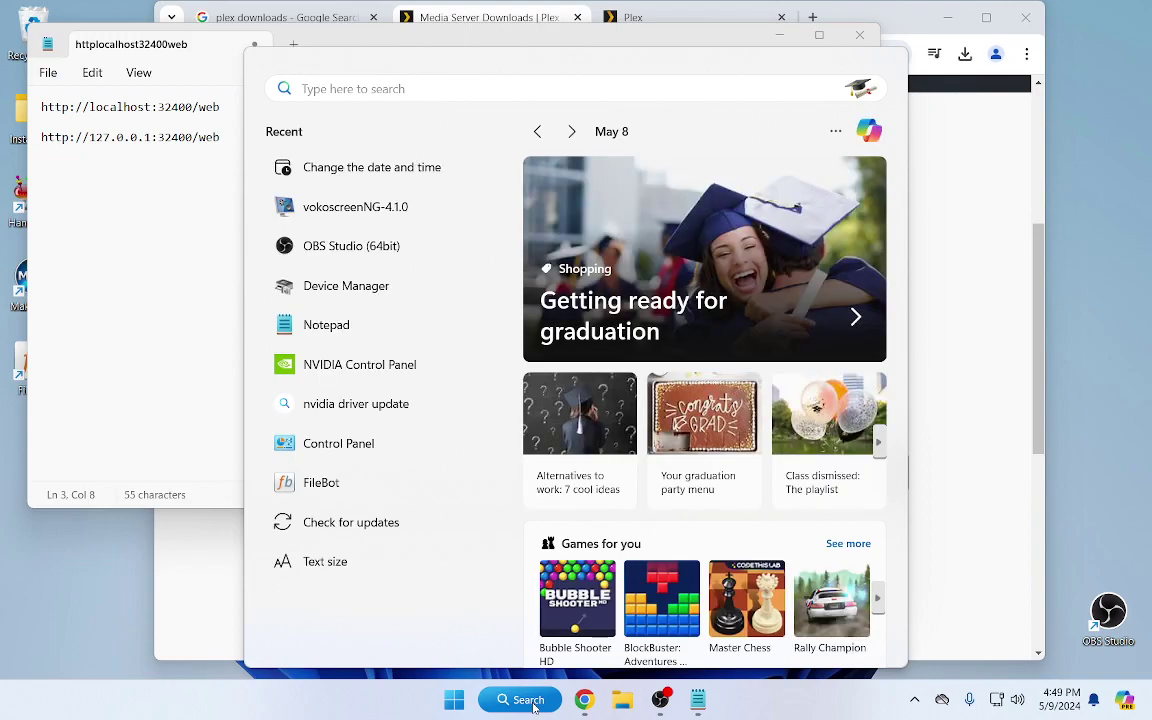
Open Command Prompt from Windows Search by searching 'command'
text(i)
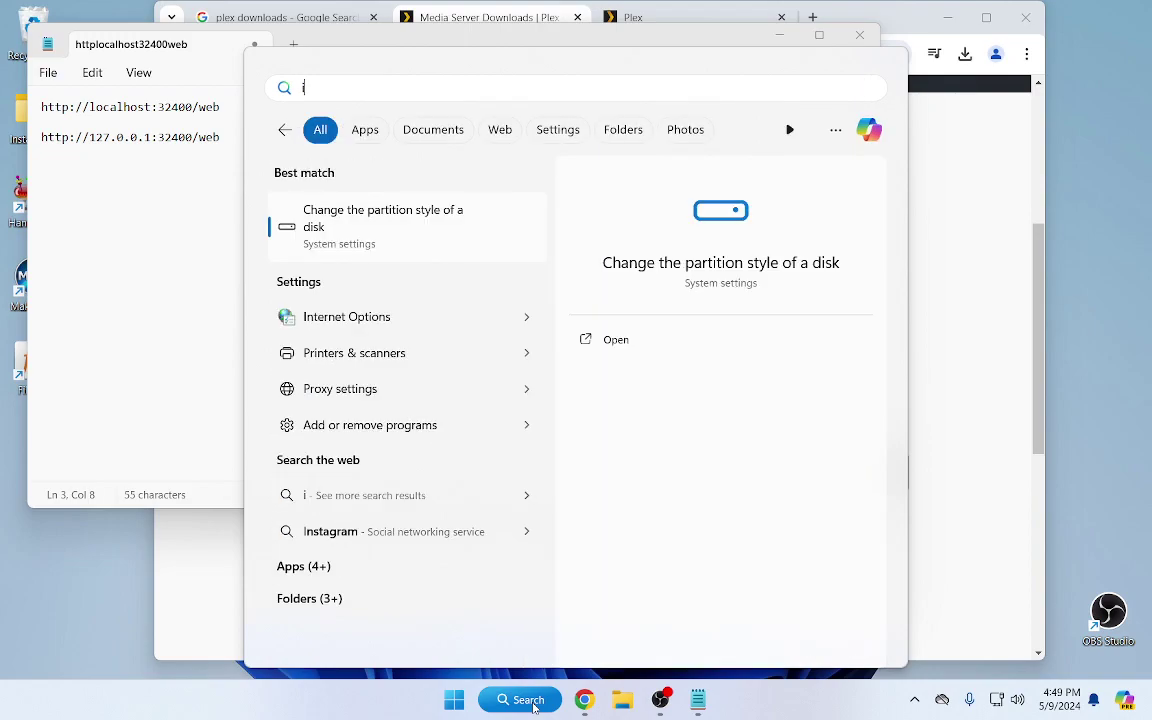
text(pconfig)
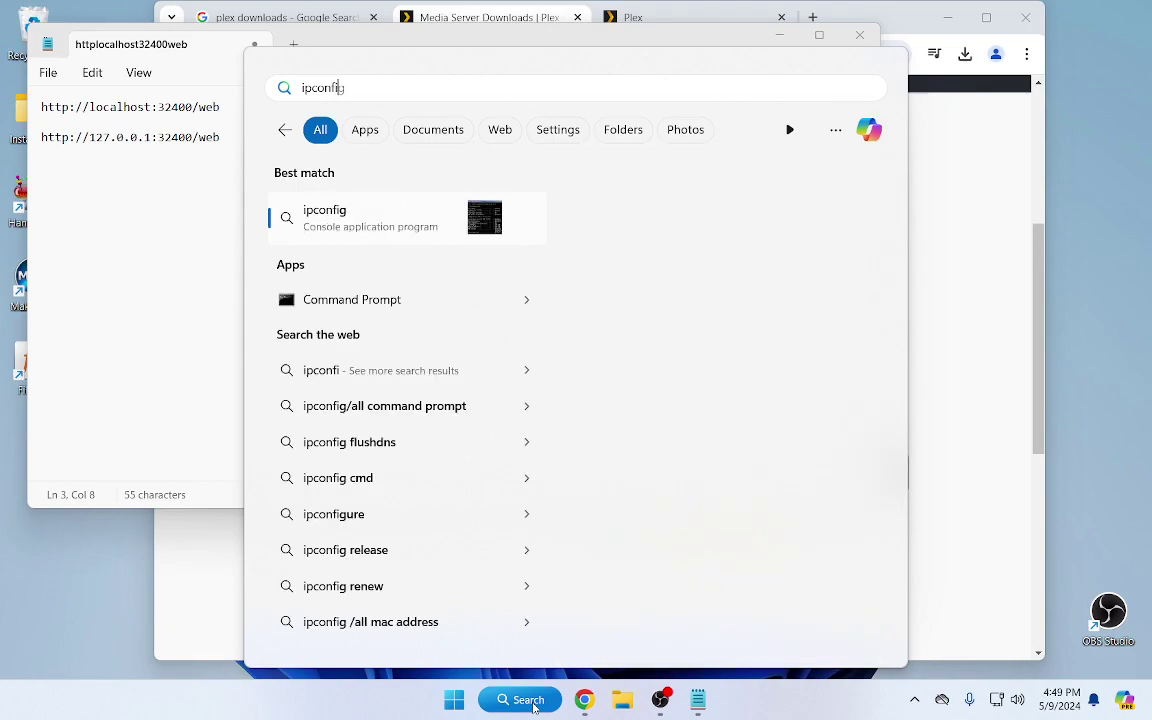
key(Escape)
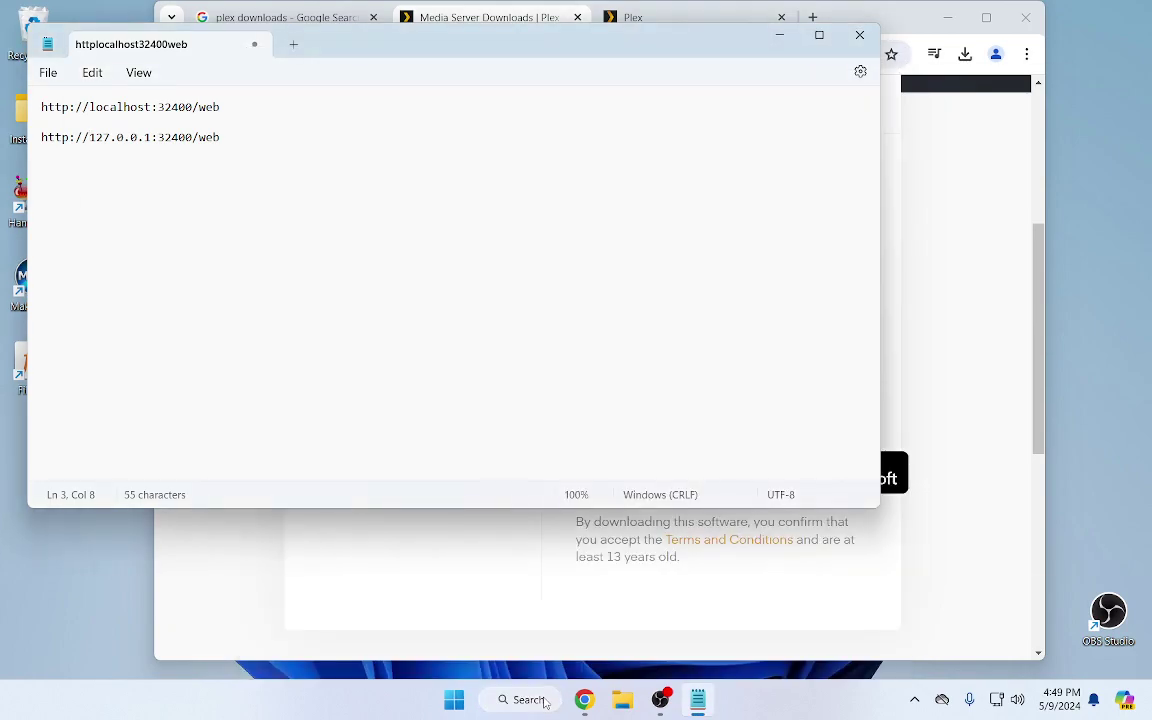
click(540, 699)
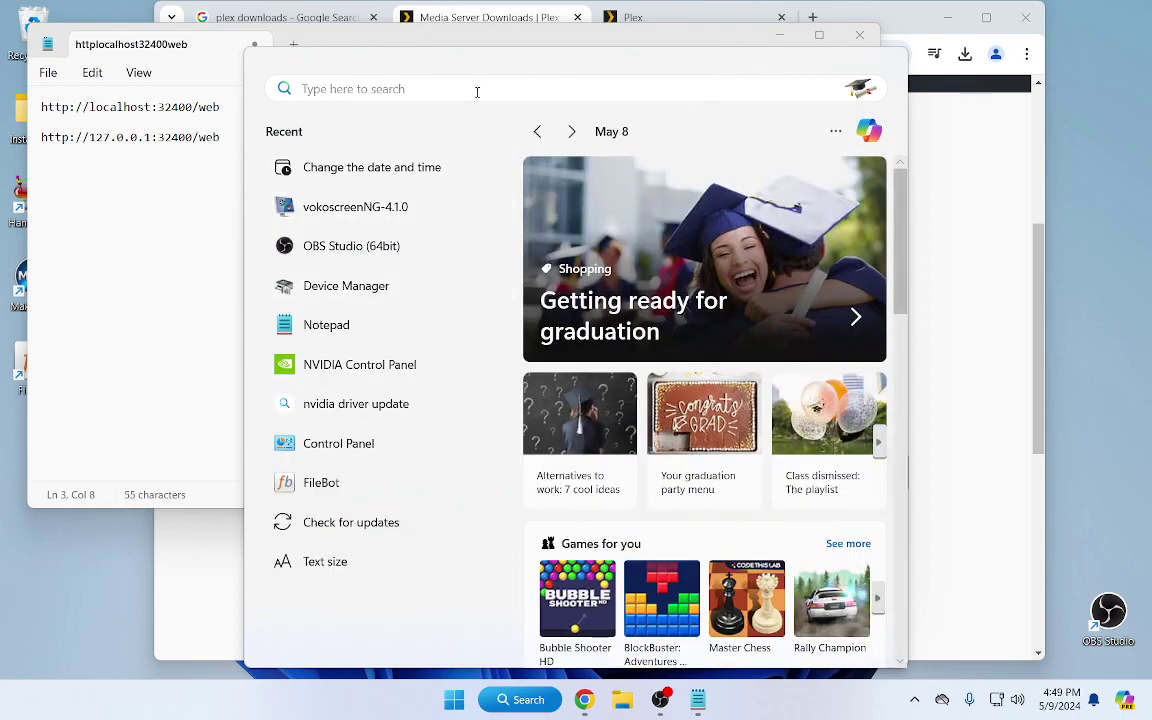
text(command)
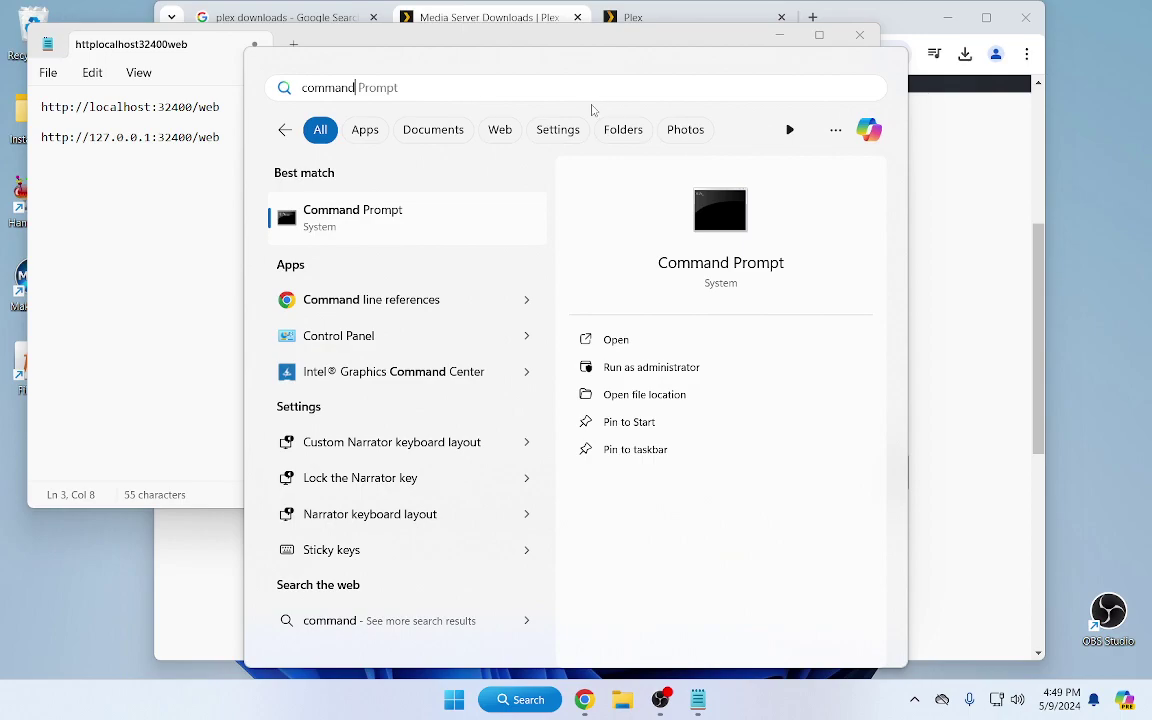
click(371, 212)
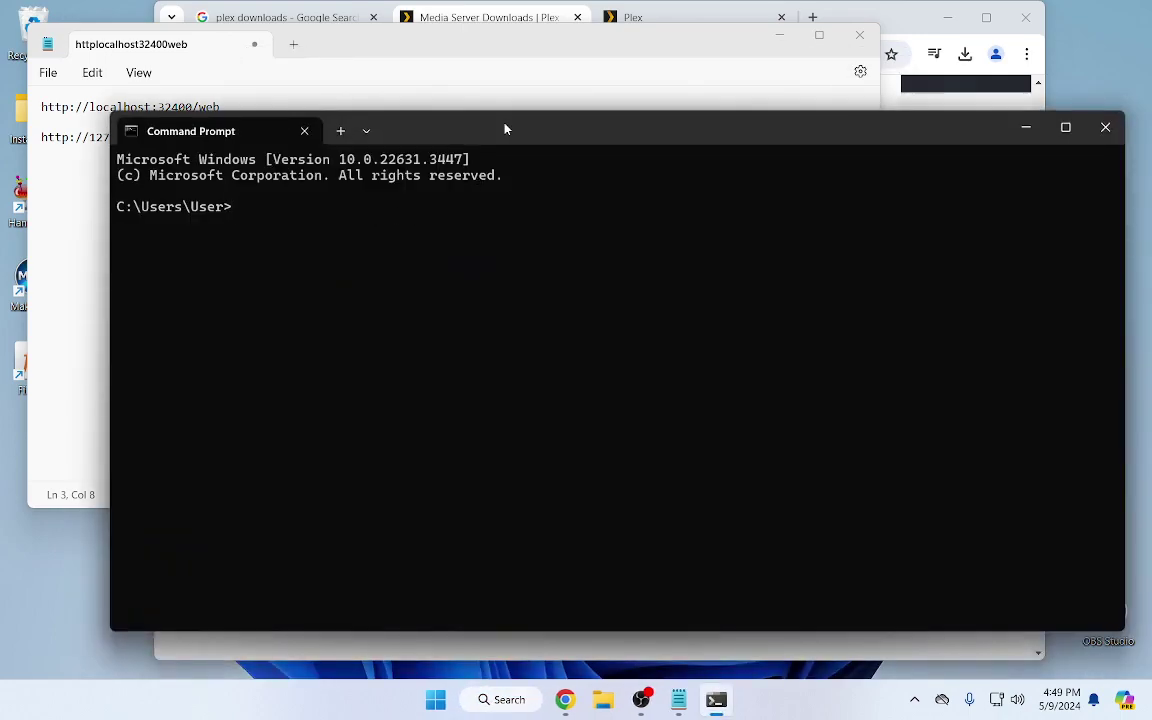
Run ipconfig and copy the IPv4 address 192.168.68.89
drag(505, 128, 512, 194)
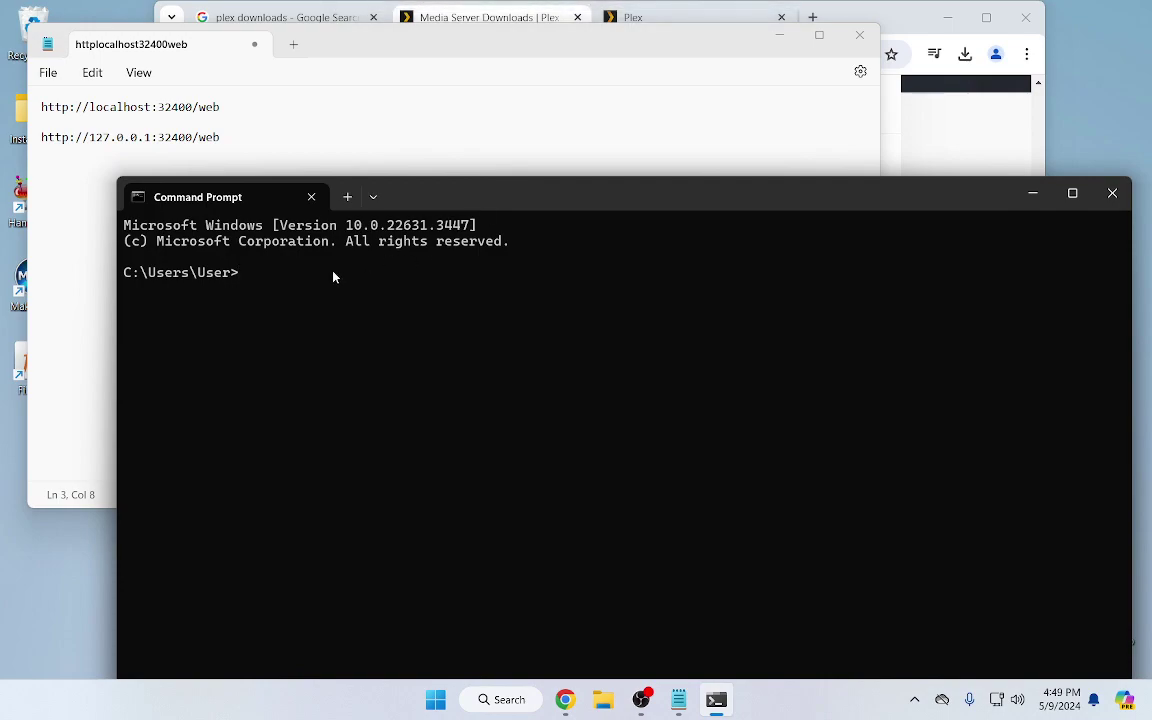
text(ipcongig)
key(Return)
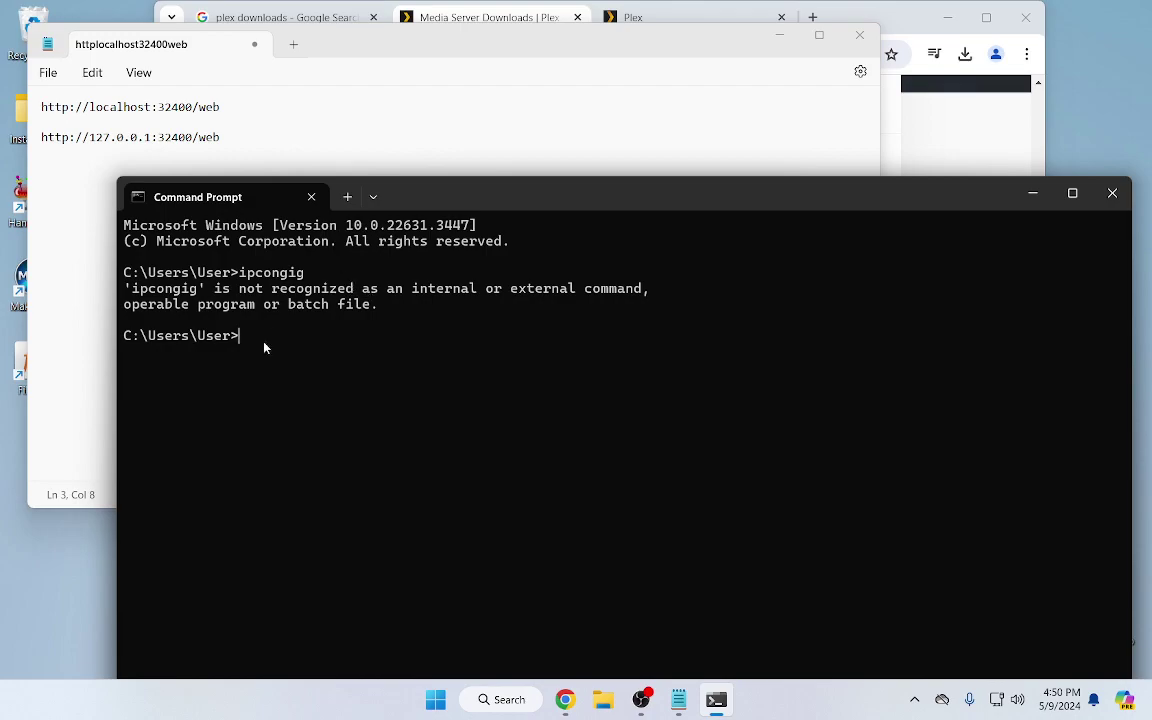
text(ipconfig)
key(Return)
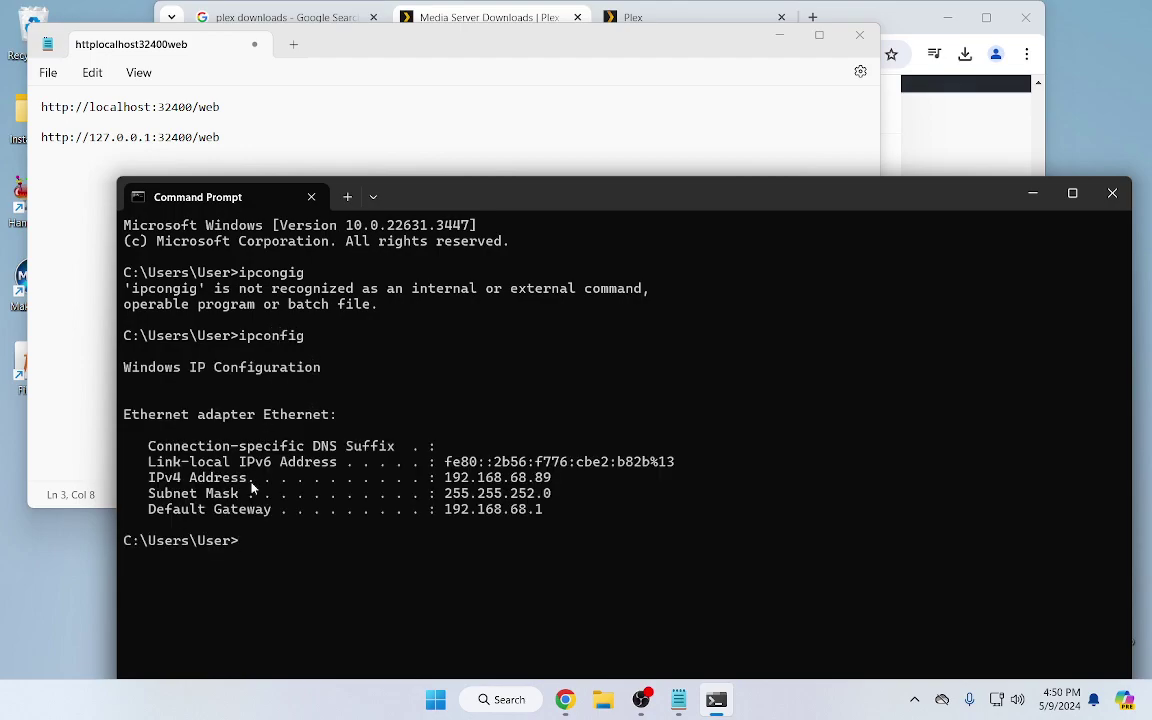
drag(551, 478, 447, 481)
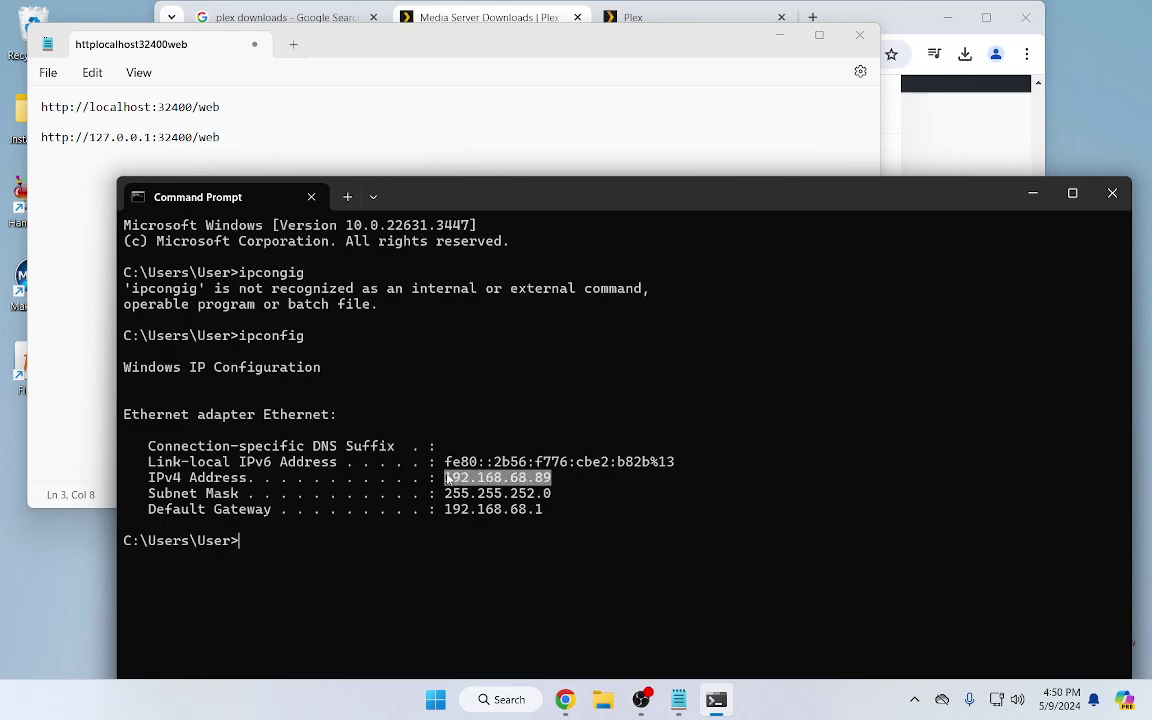
key(ctrl+c)
click(457, 46)
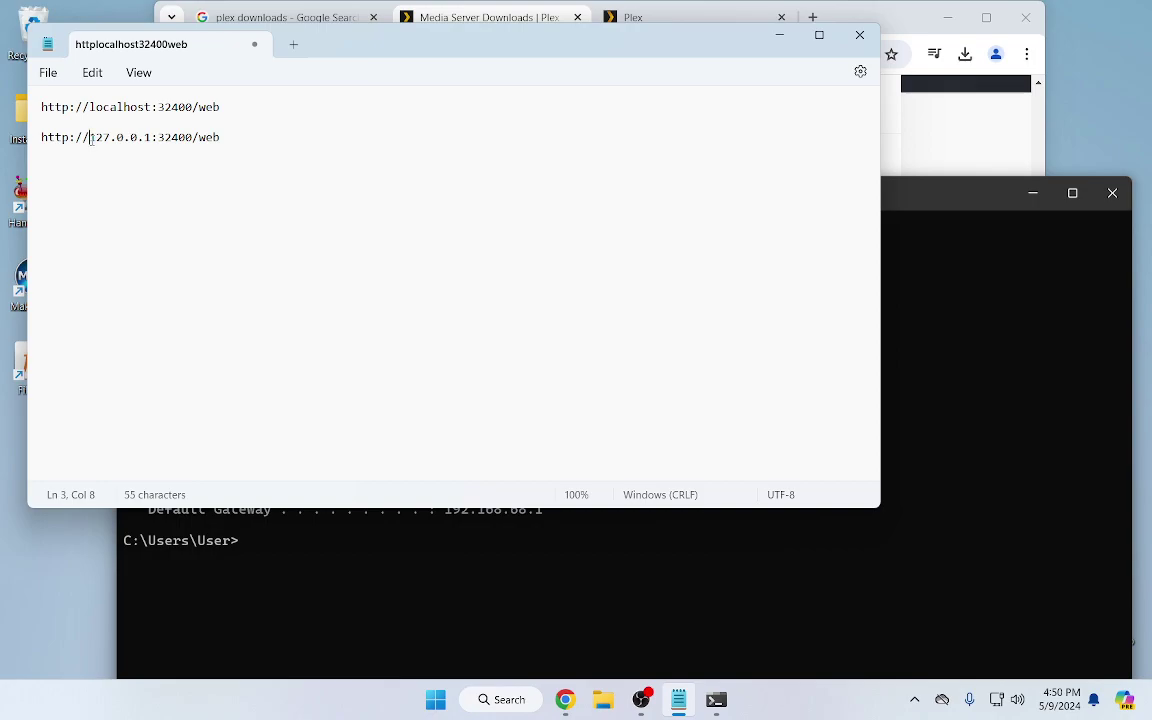
drag(91, 138, 150, 143)
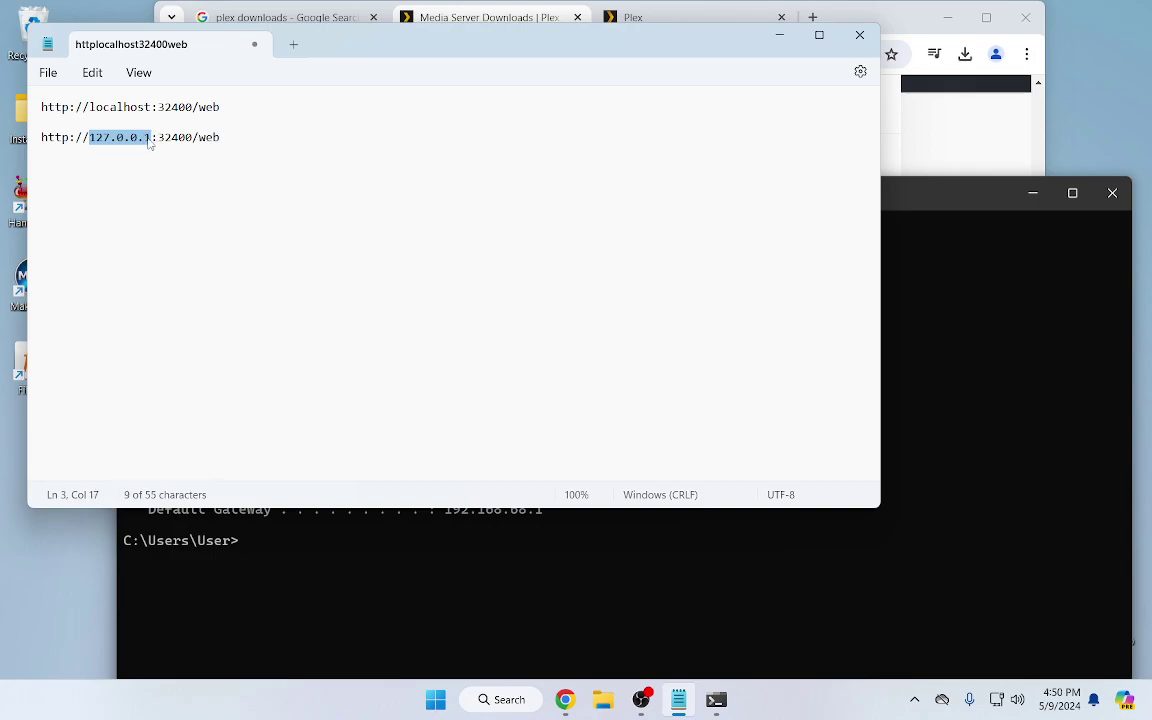
key(ctrl+v)
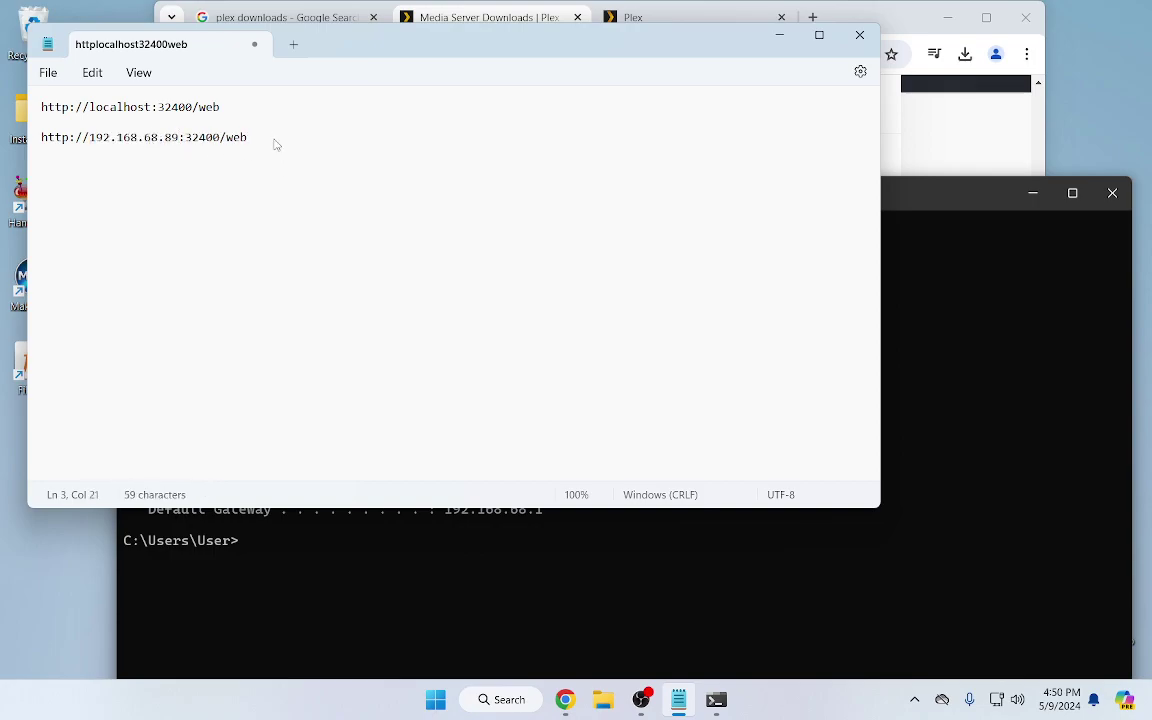
drag(275, 141, 15, 136)
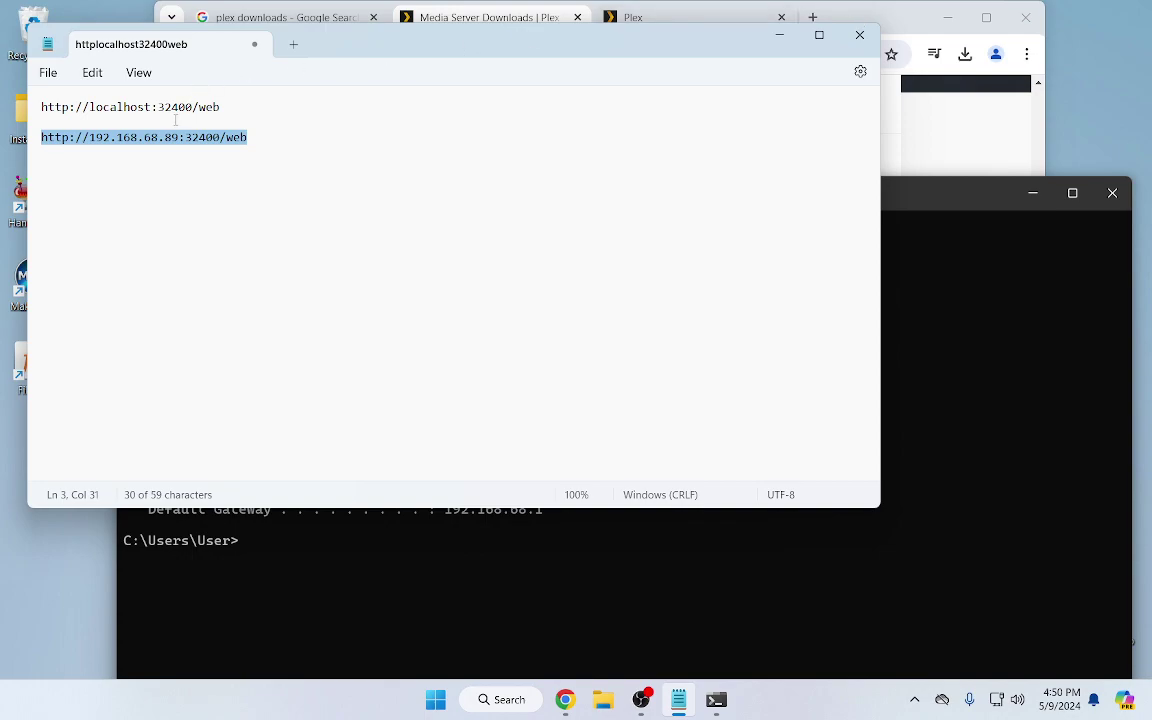
Load the LAN address in a new Chrome tab to confirm the Plex sign-in page, then close it
click(813, 20)
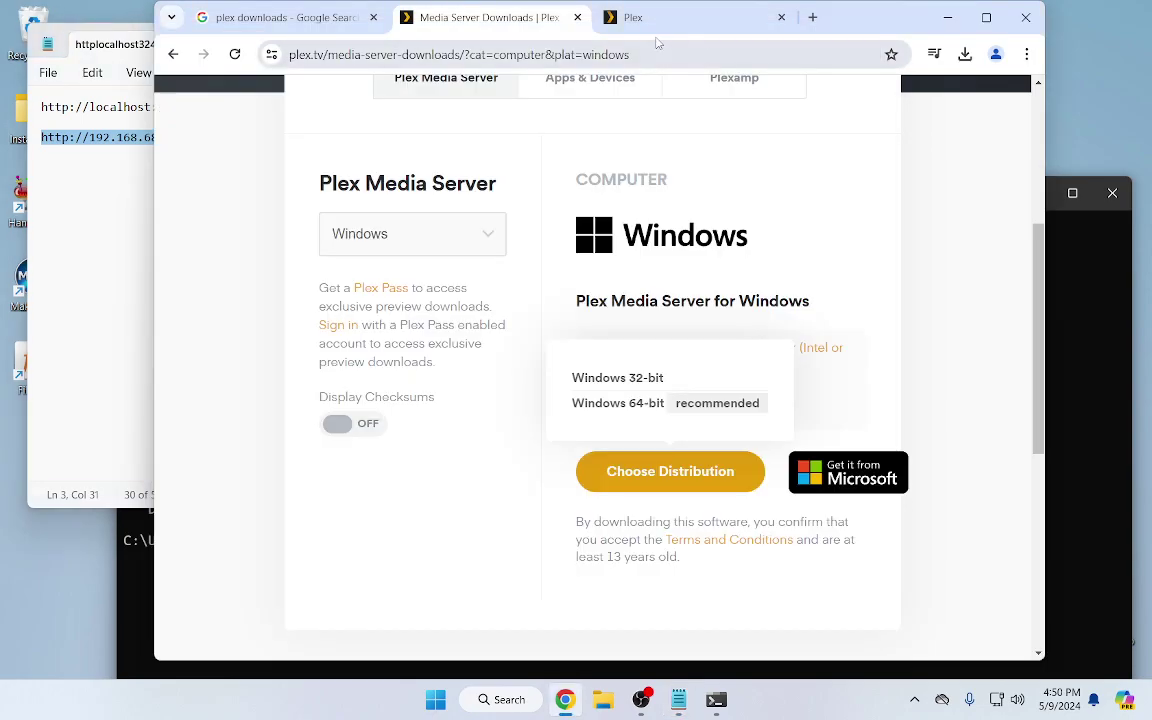
click(813, 18)
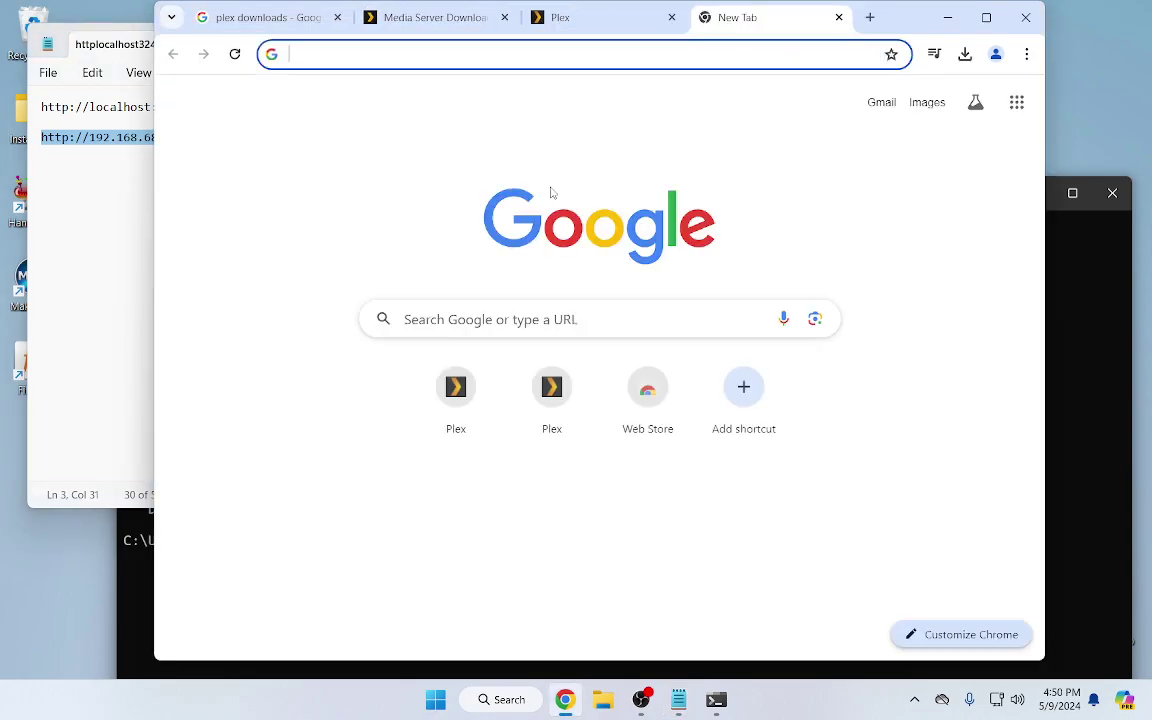
click(541, 325)
key(ctrl+v)
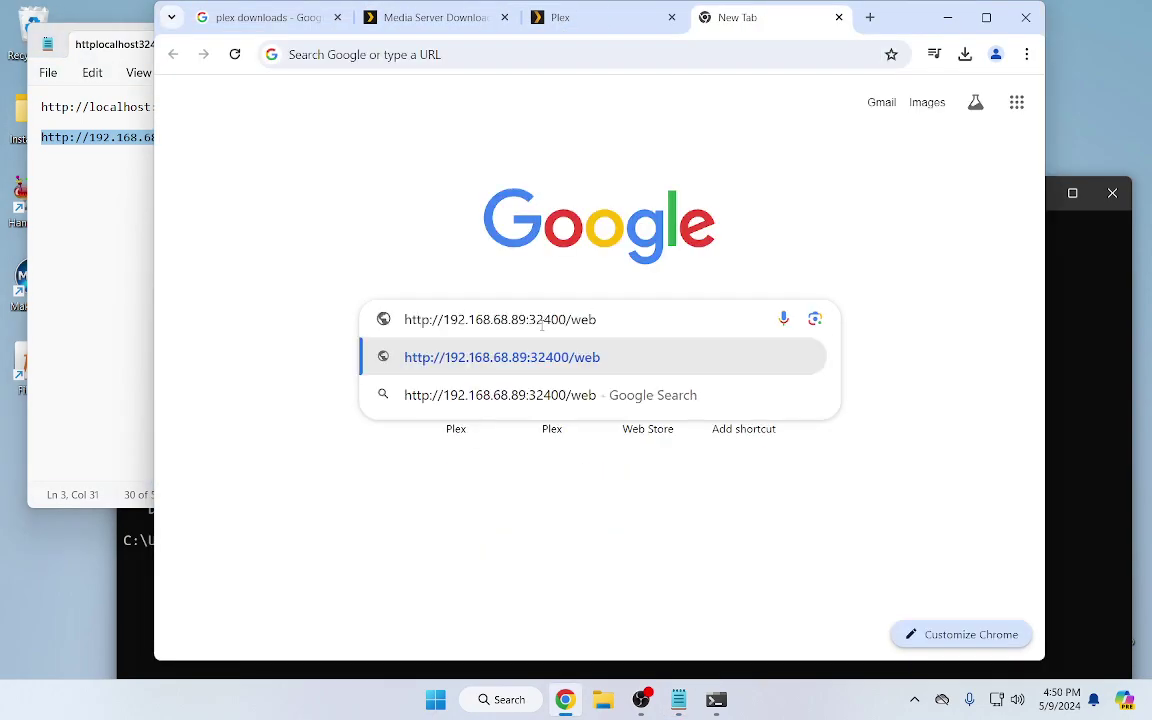
click(500, 56)
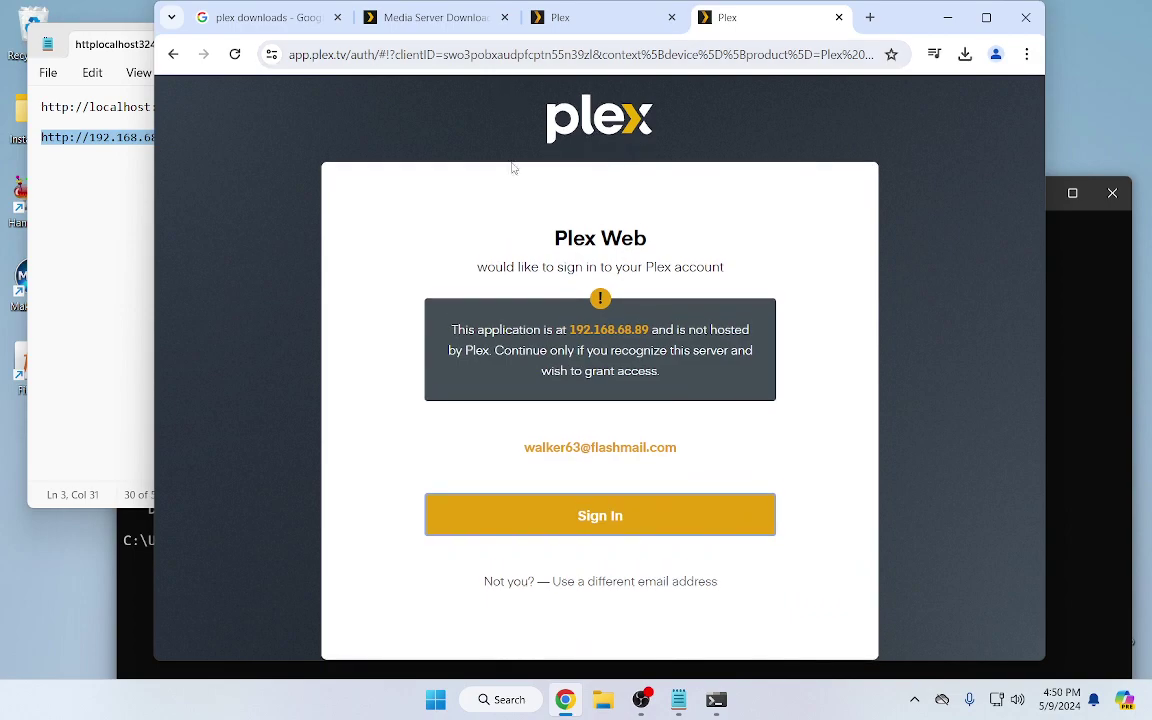
click(838, 18)
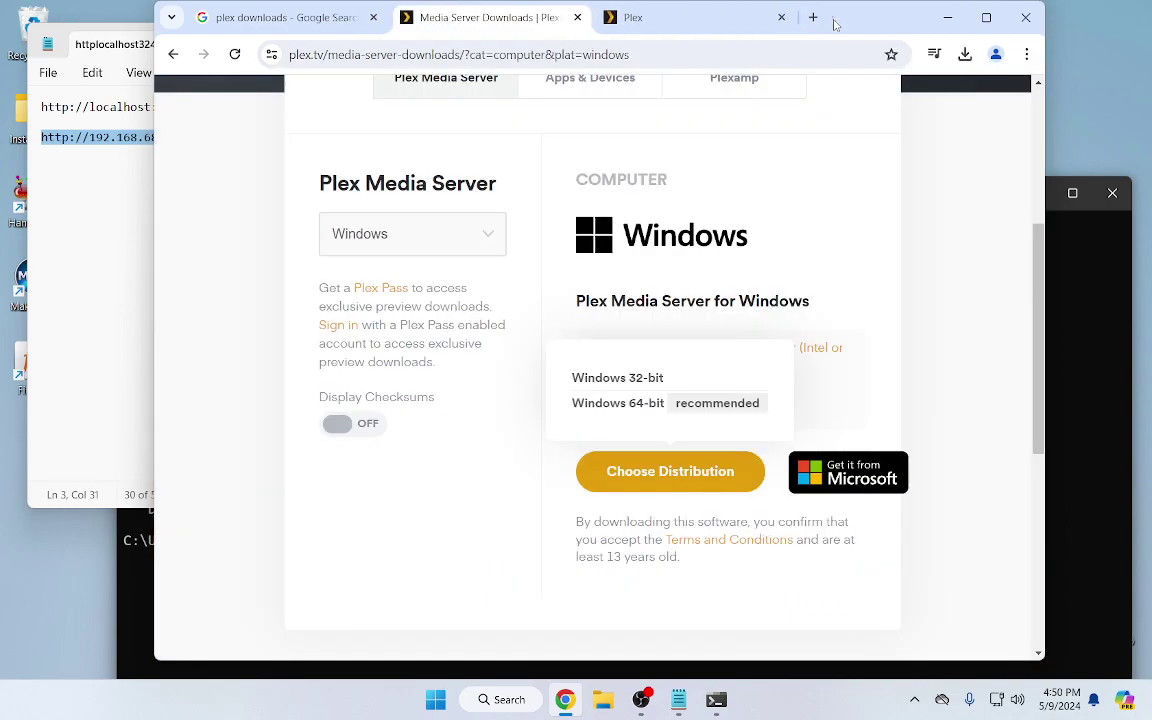
click(947, 17)
Close Command Prompt and launch Plex Media Server from a Start menu search for 'plex'
click(929, 205)
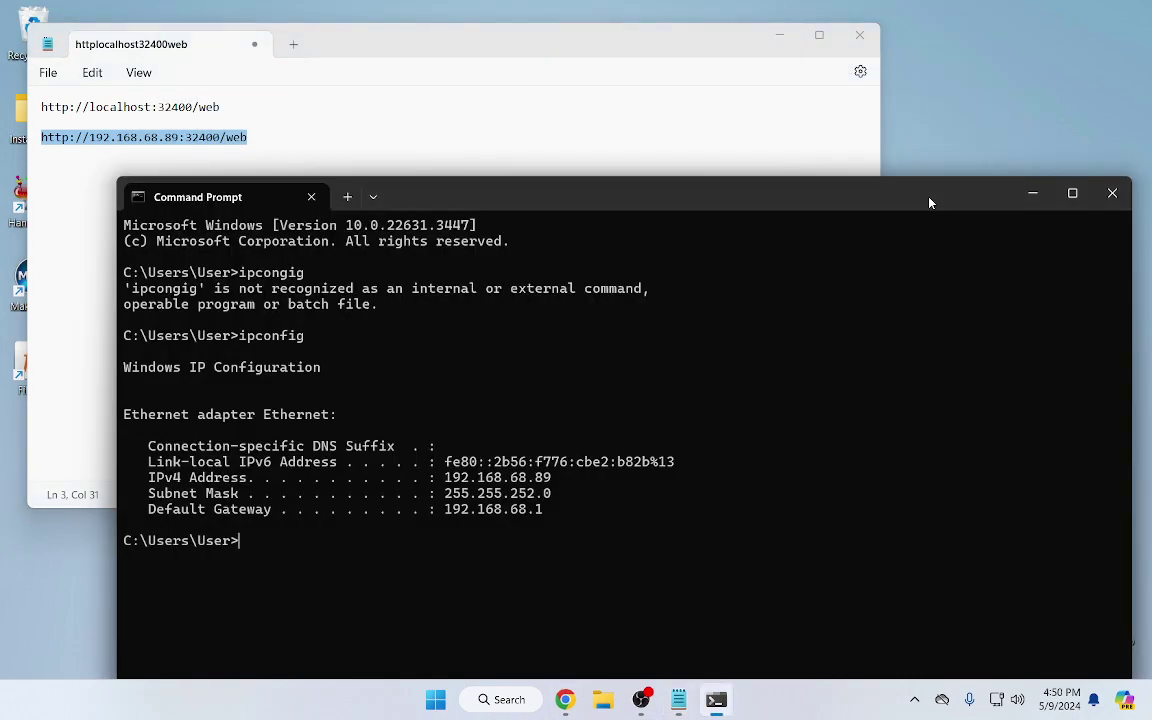
click(1113, 194)
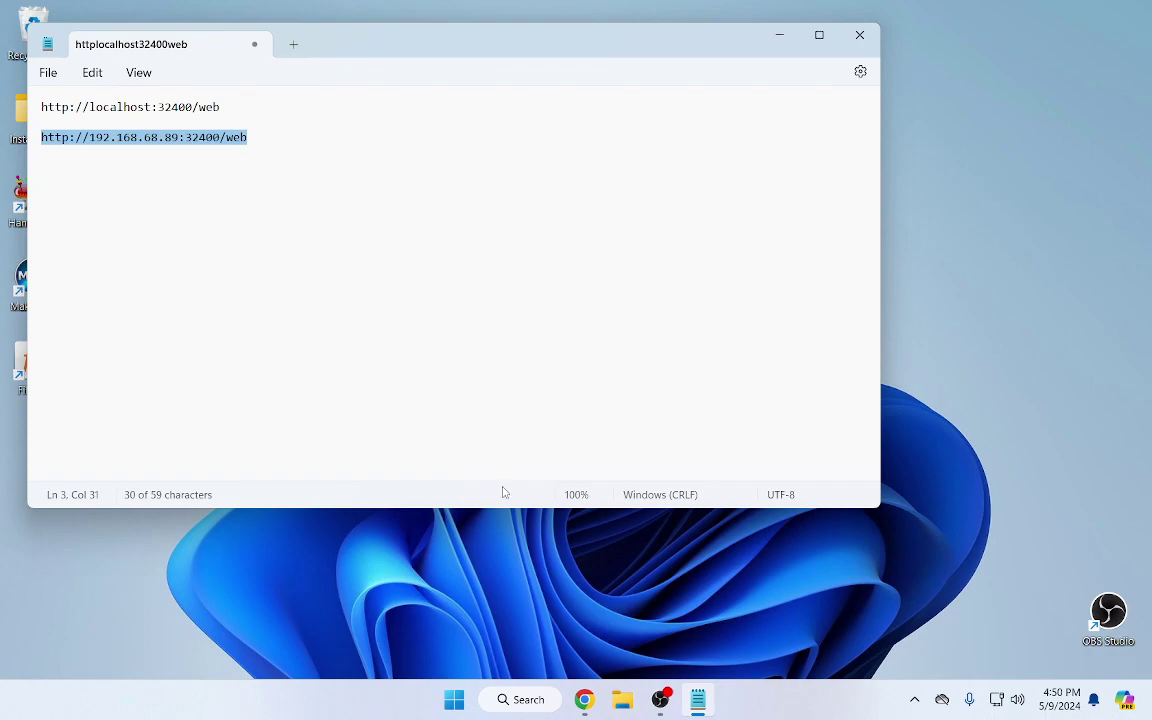
click(454, 702)
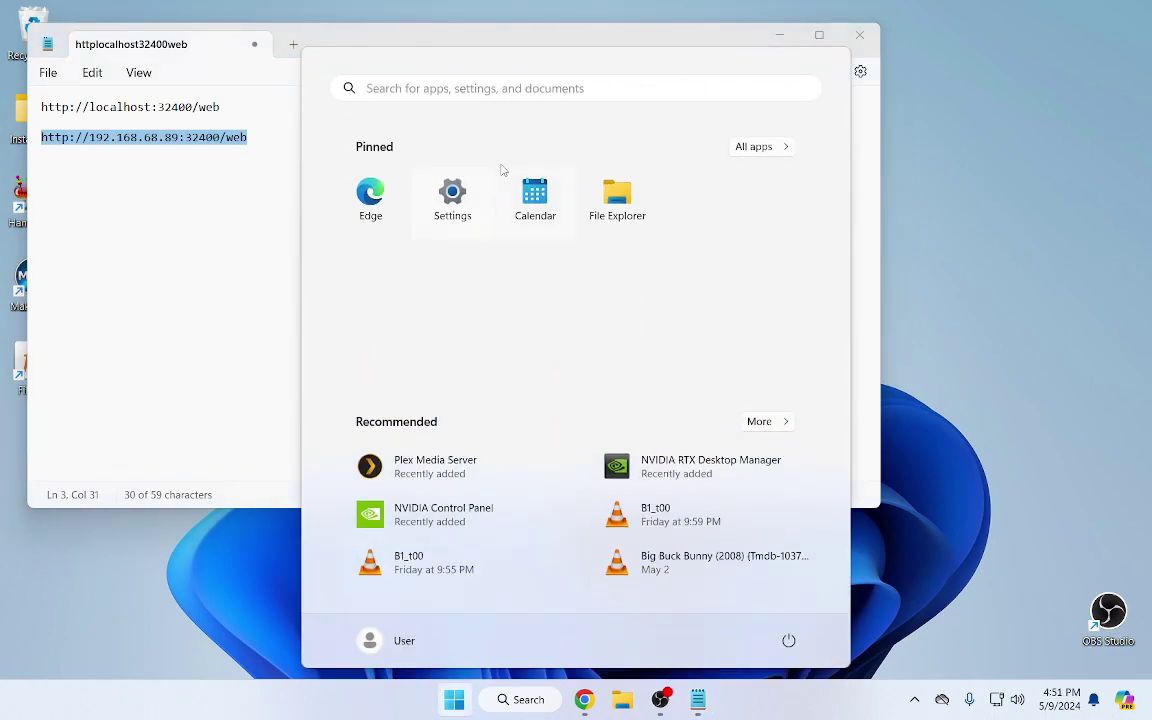
click(522, 91)
text(pl)
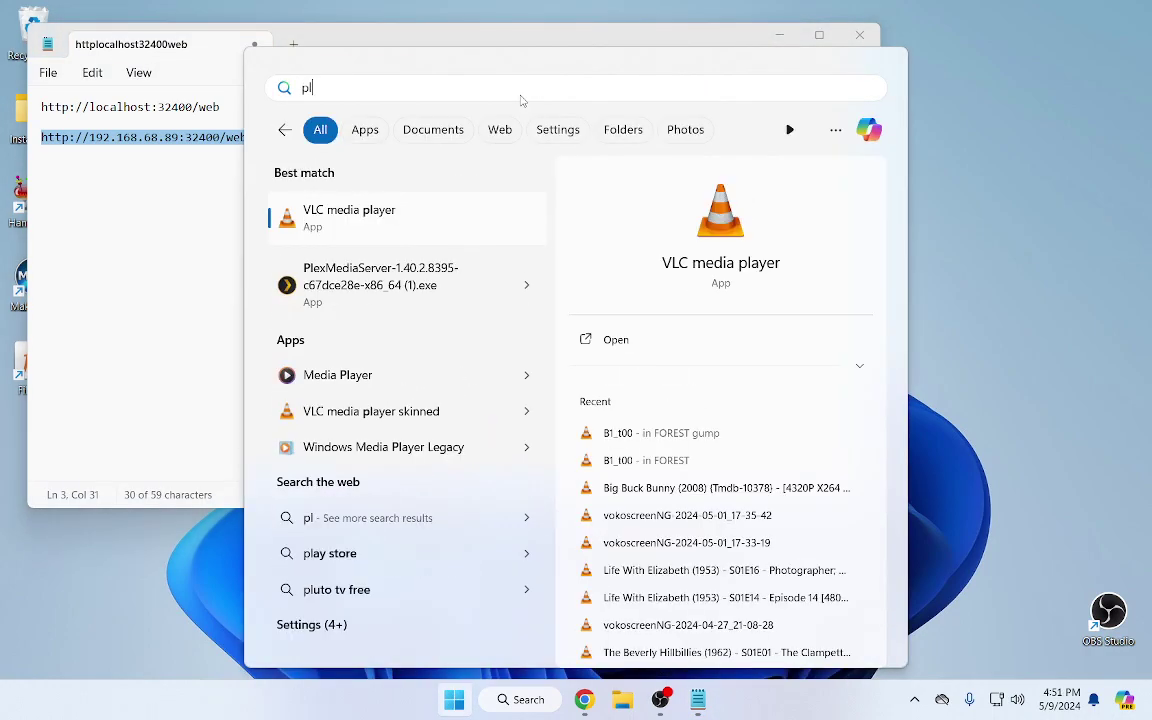
text(ex)
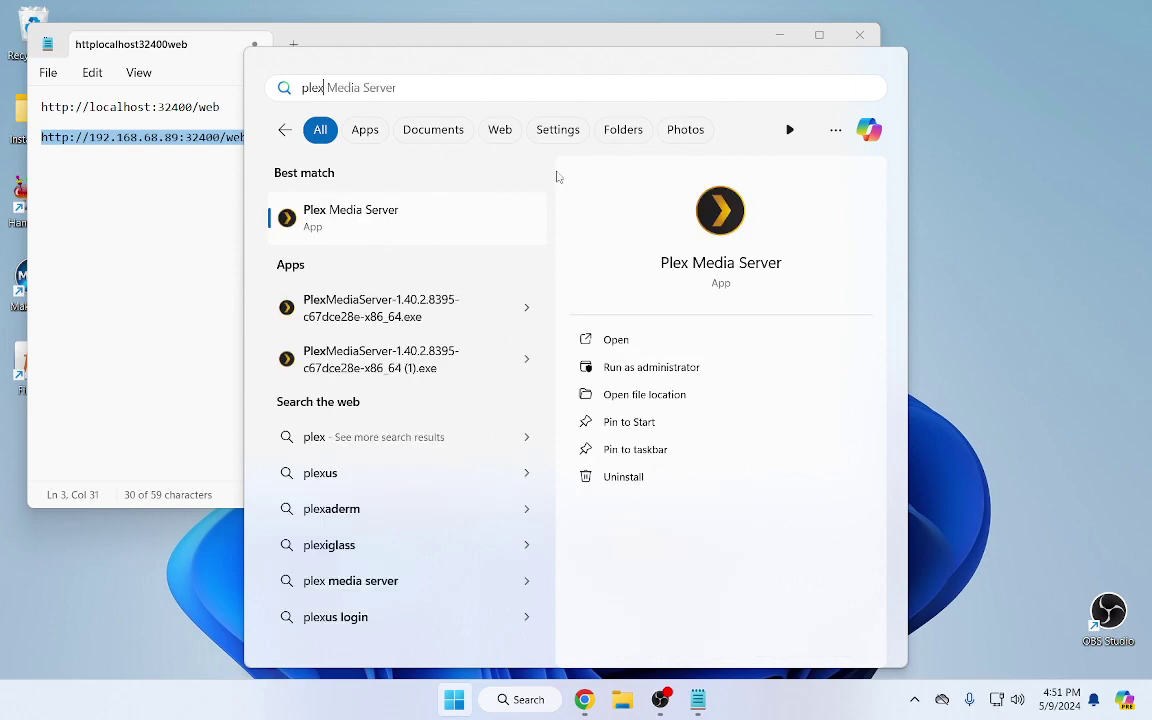
click(726, 220)
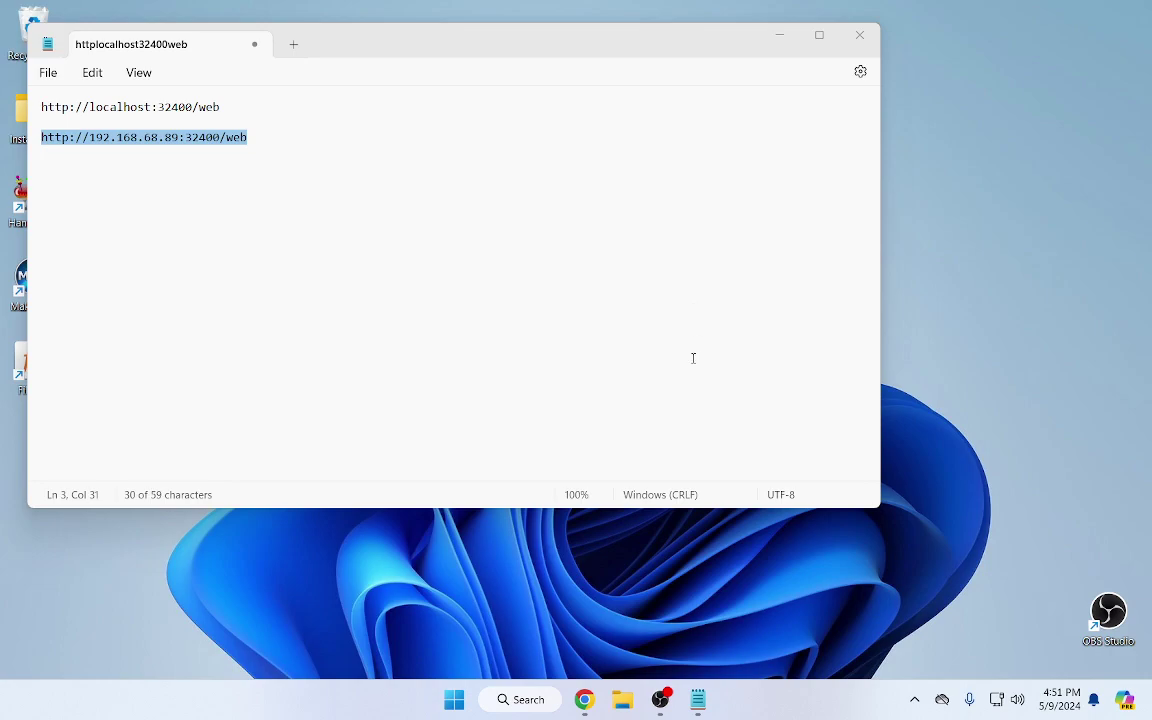
Open the Plex web app from the Plex Media Server tray icon menu
click(915, 702)
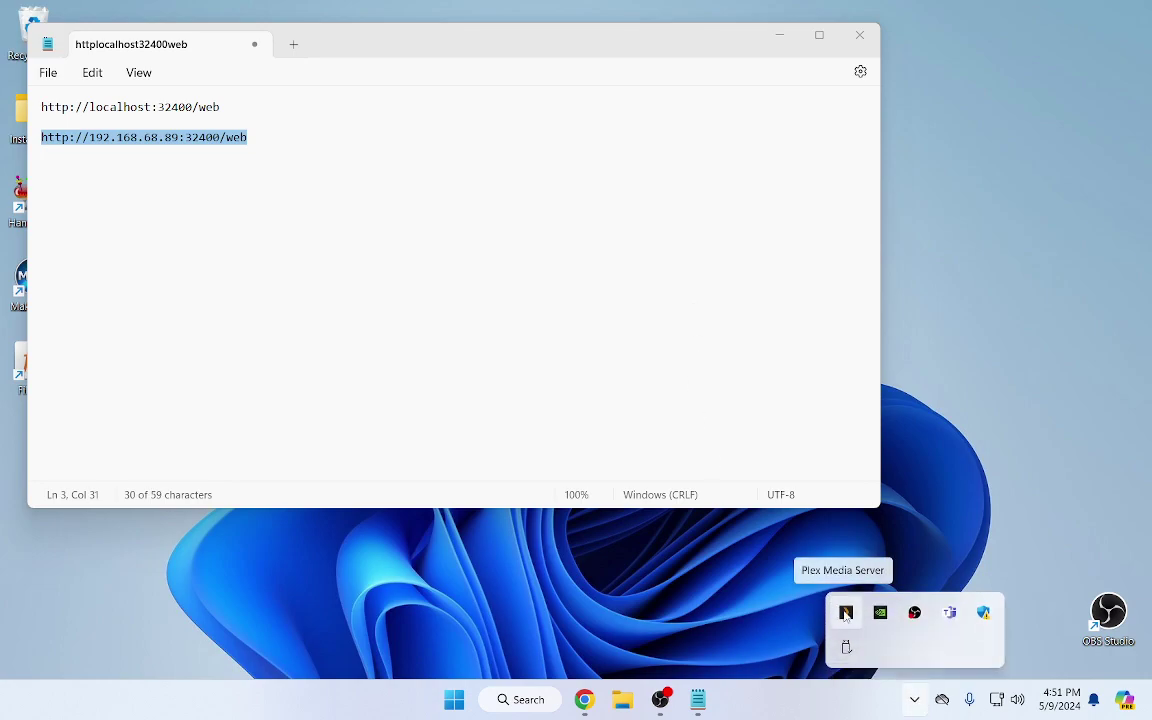
right_click(846, 614)
click(903, 468)
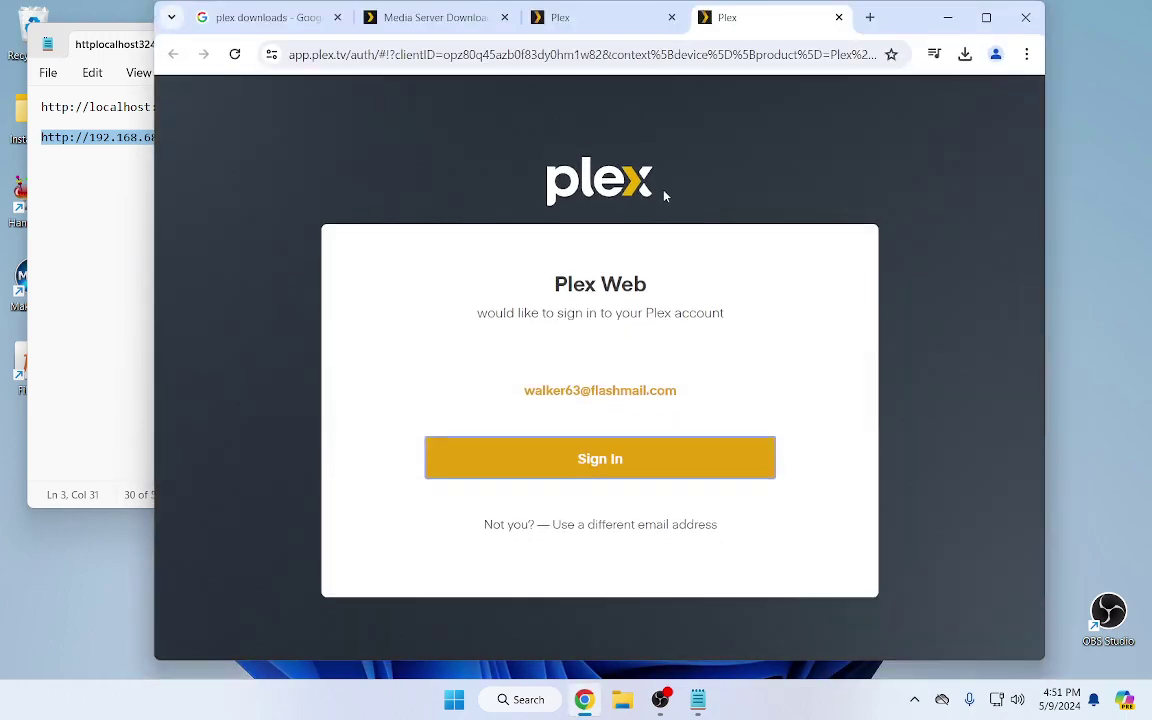
Sign in to Plex Web, then look over the server list and the Plex home page
click(607, 466)
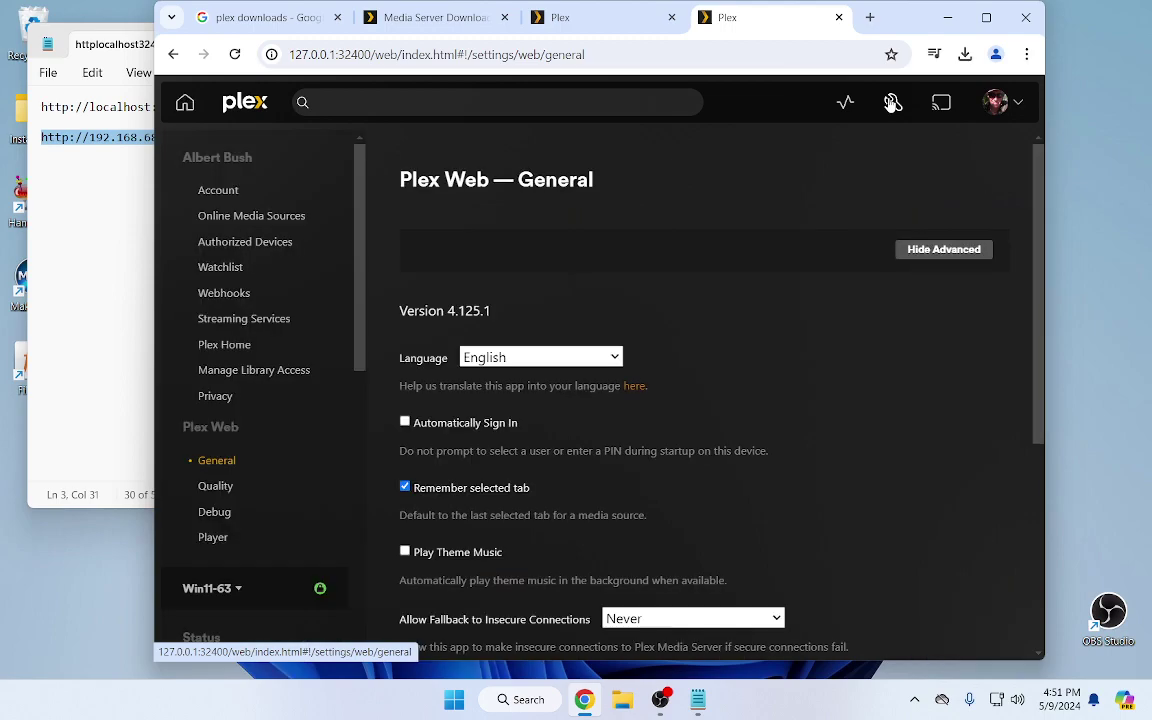
scroll(305, 360, down, 3)
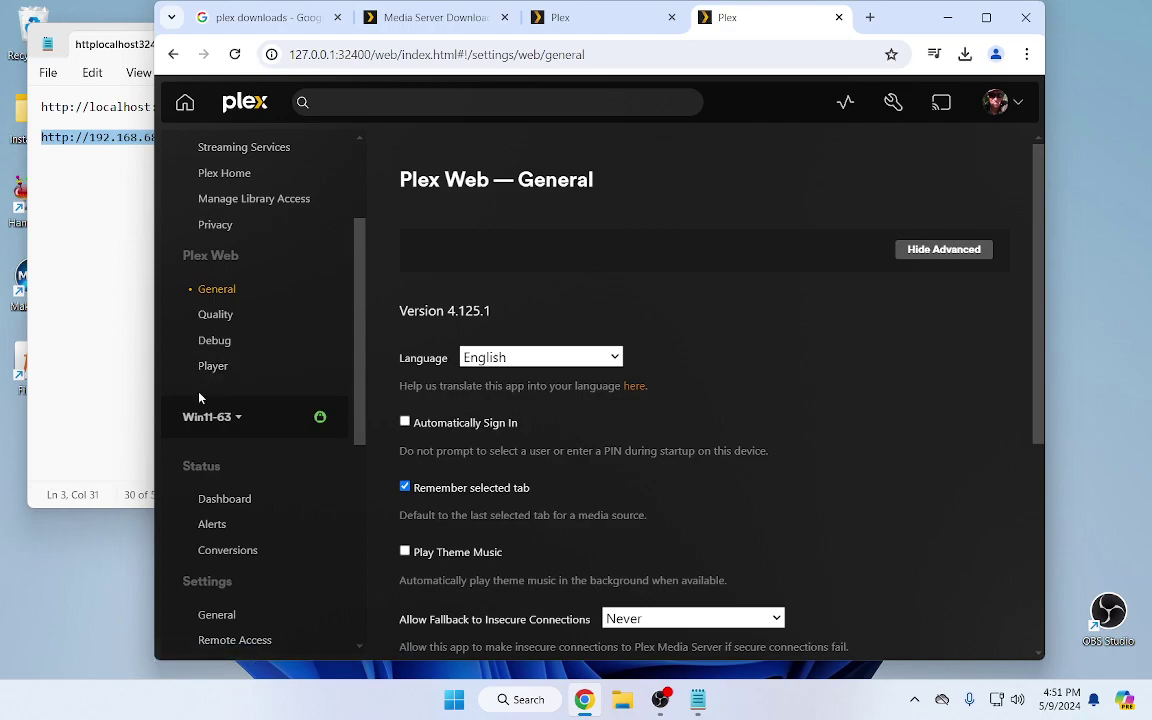
click(218, 420)
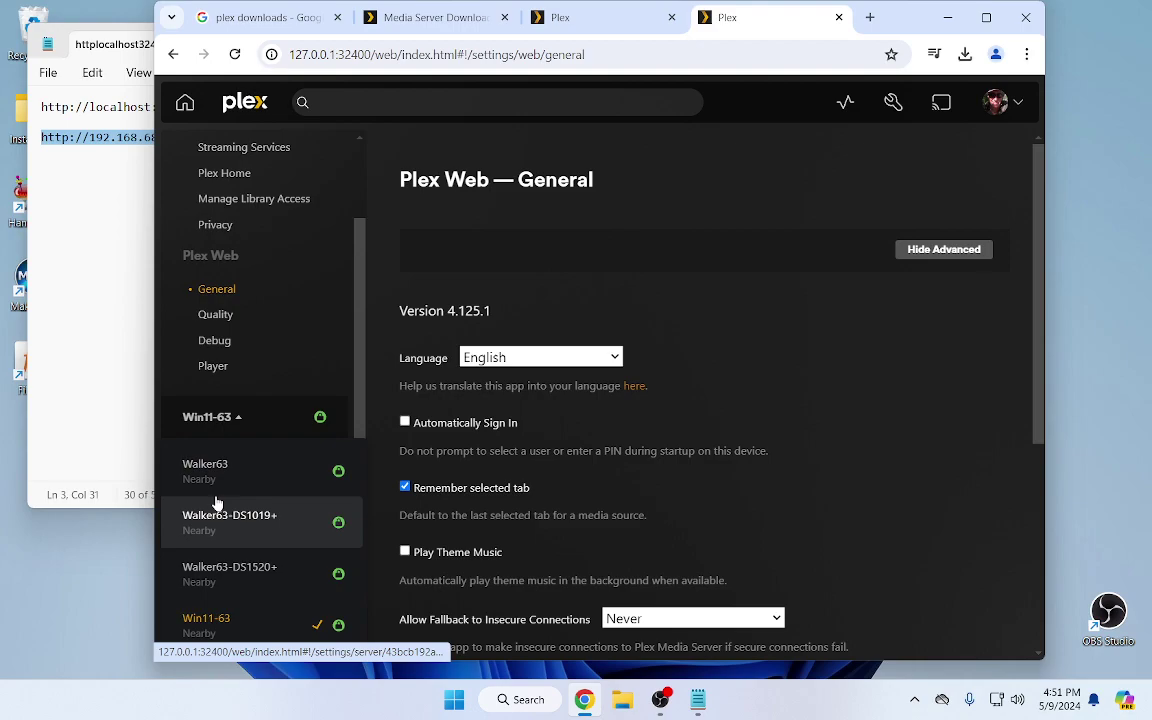
click(185, 104)
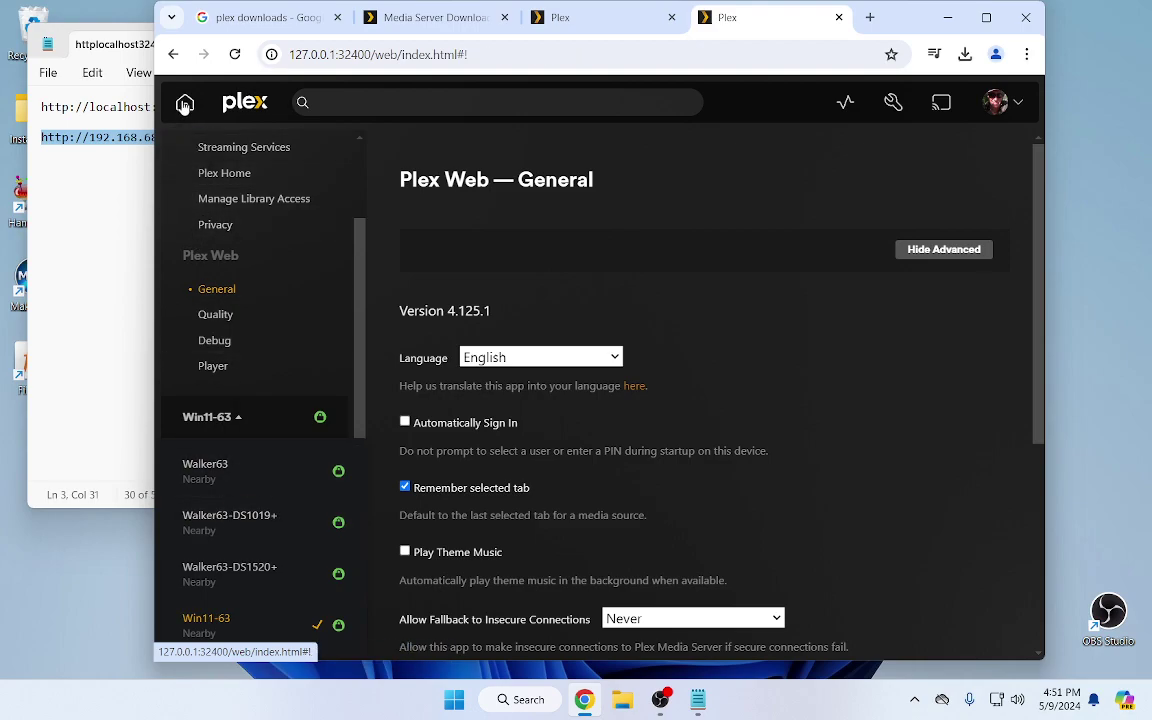
mouse_move(162, 226)
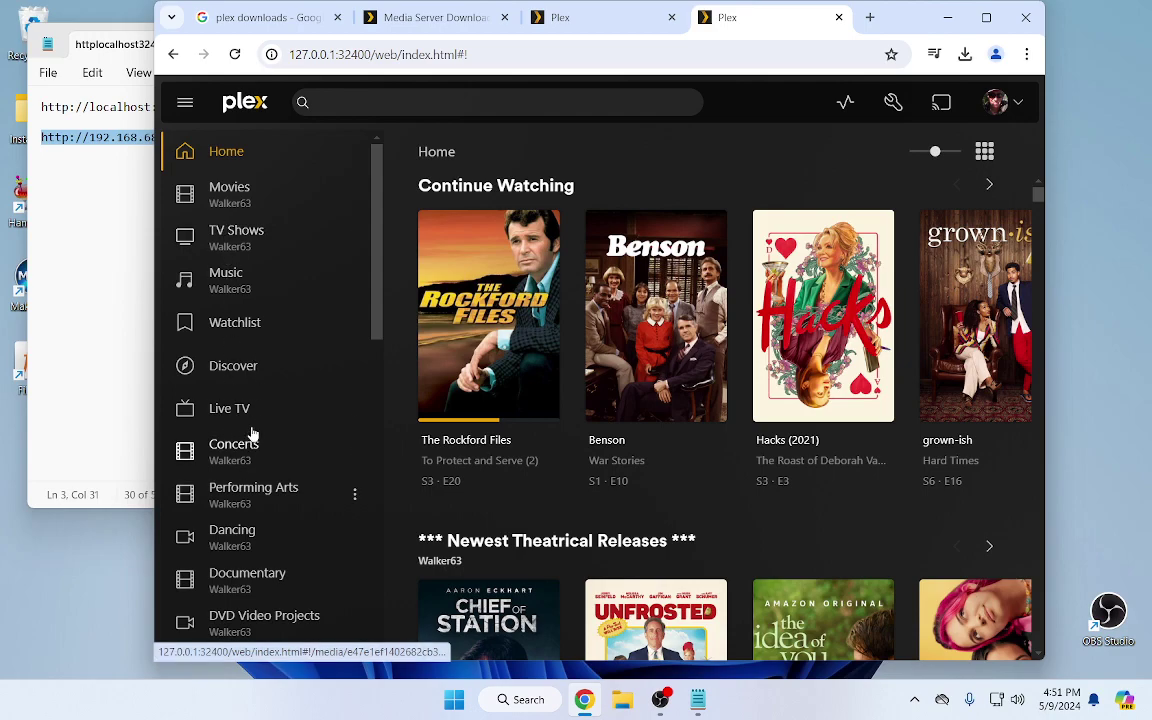
scroll(252, 437, down, 7)
scroll(252, 437, down, 2)
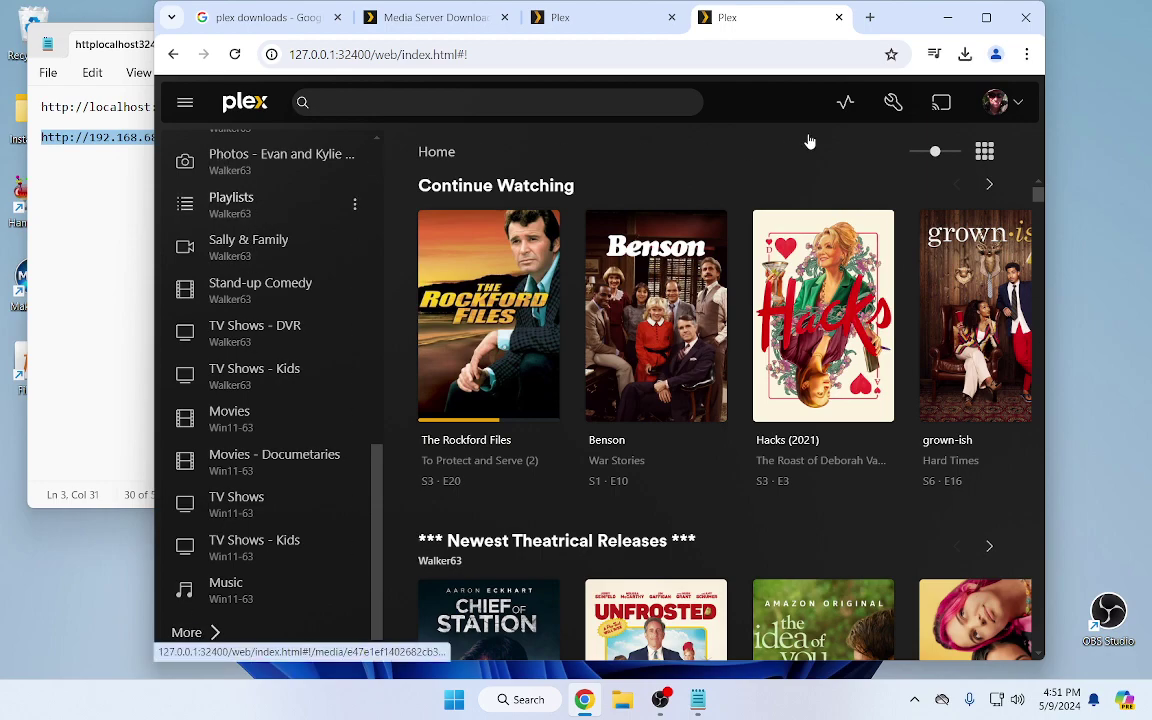
In Plex Web settings, view the Win11-63 server's five libraries
click(891, 102)
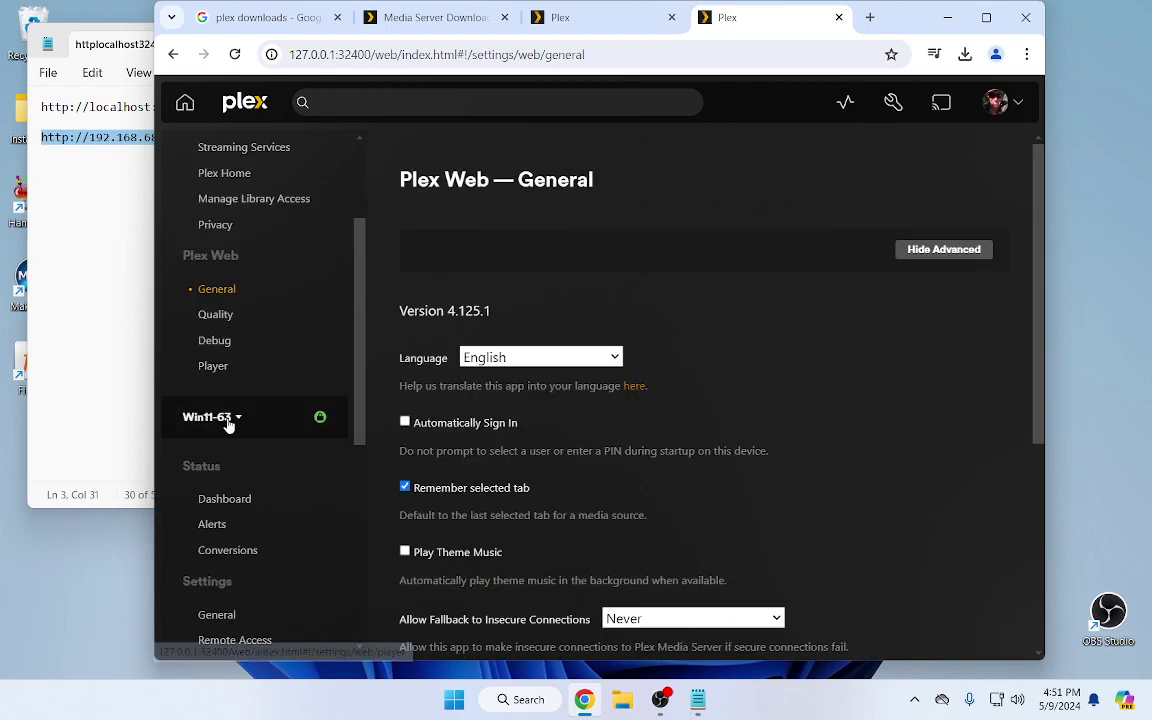
click(228, 418)
click(228, 418)
scroll(228, 425, down, 4)
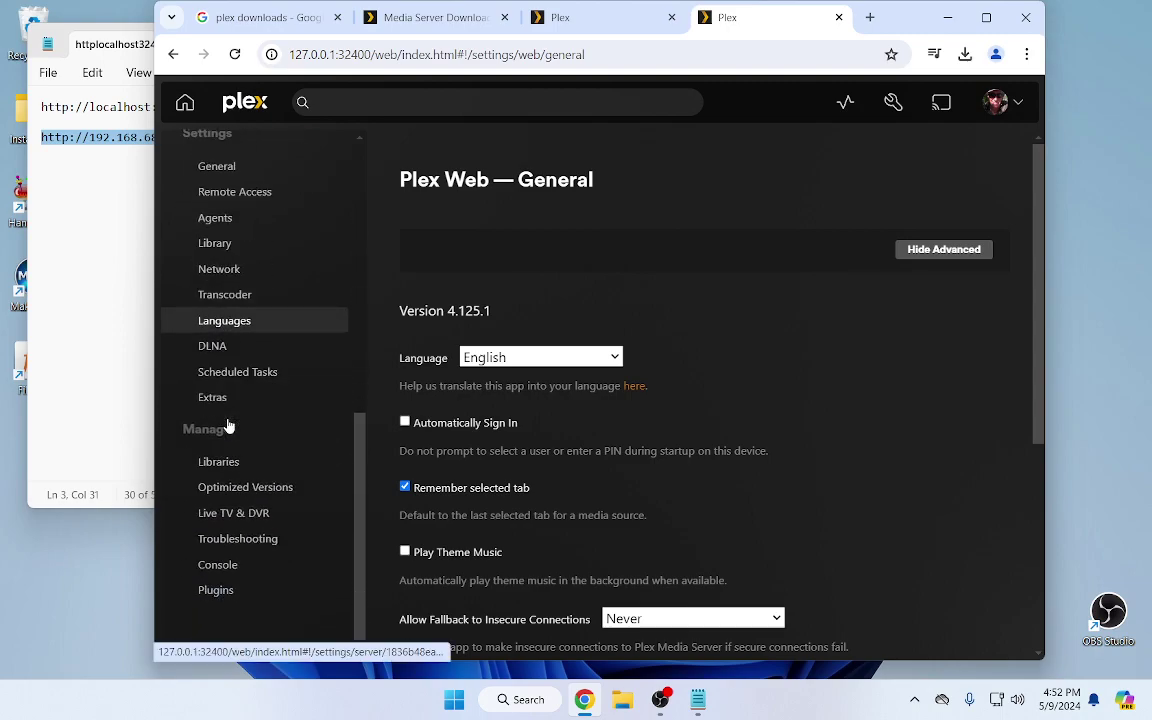
click(222, 460)
Switch to the DS1019+ server's libraries, then minimize Chrome to leave Notepad in front
scroll(296, 391, up, 3)
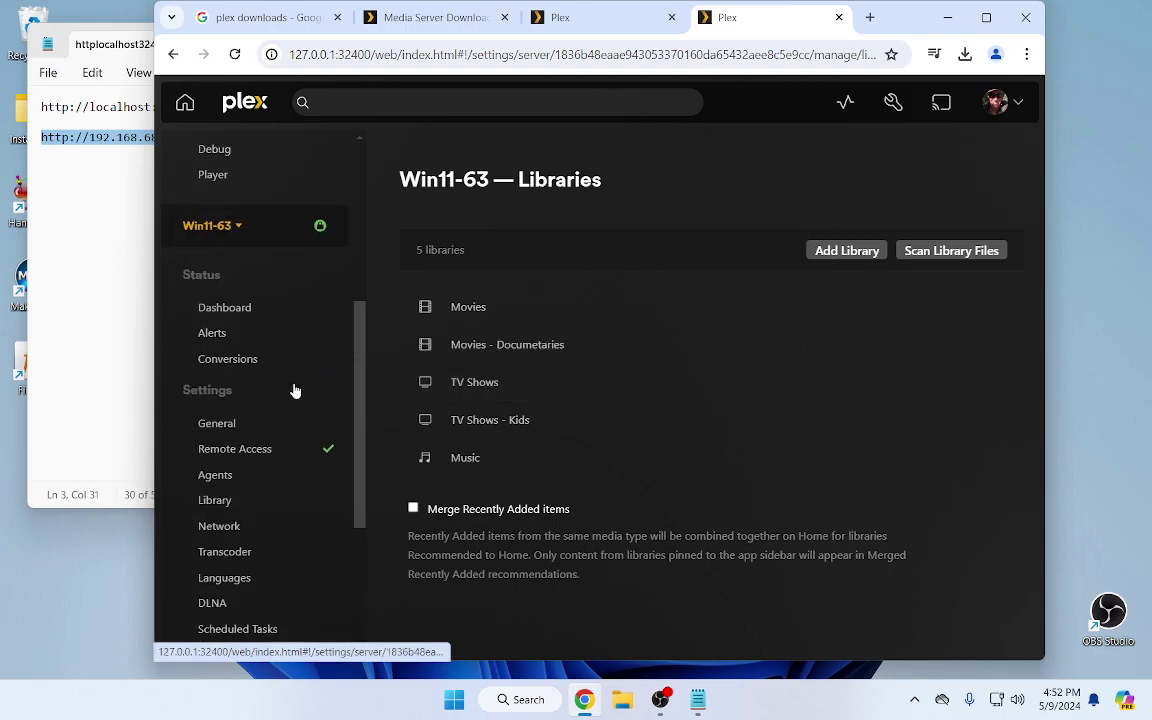
click(232, 226)
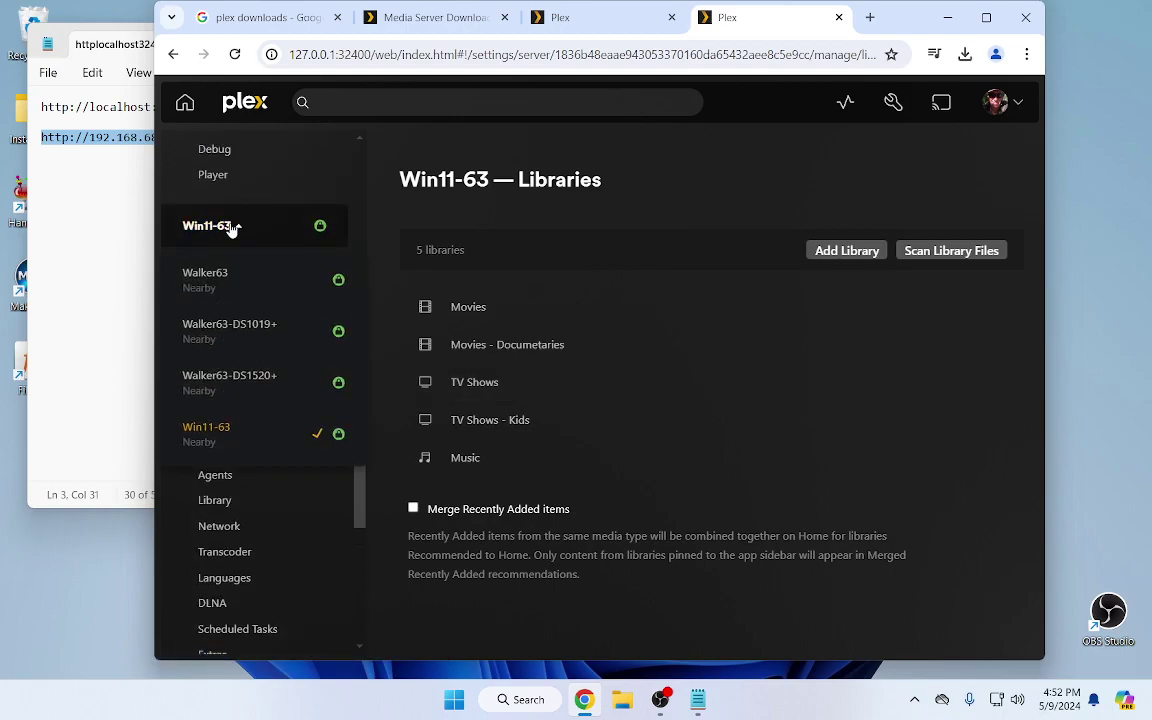
click(232, 331)
mouse_move(476, 384)
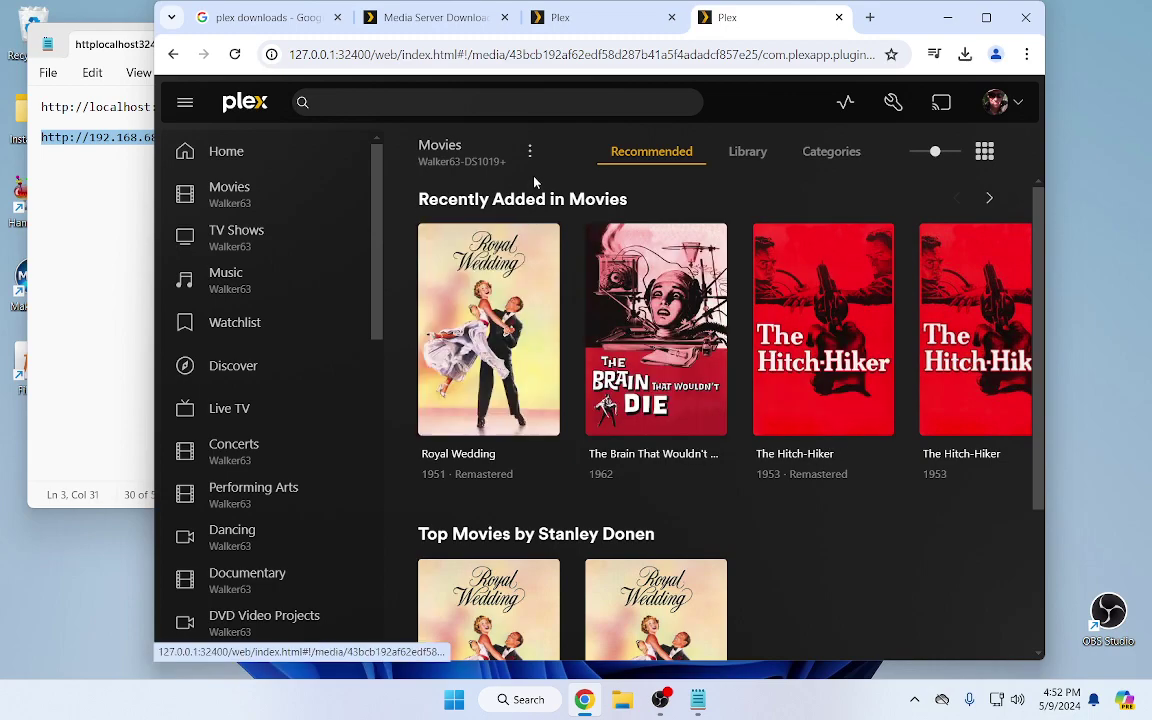
click(945, 17)
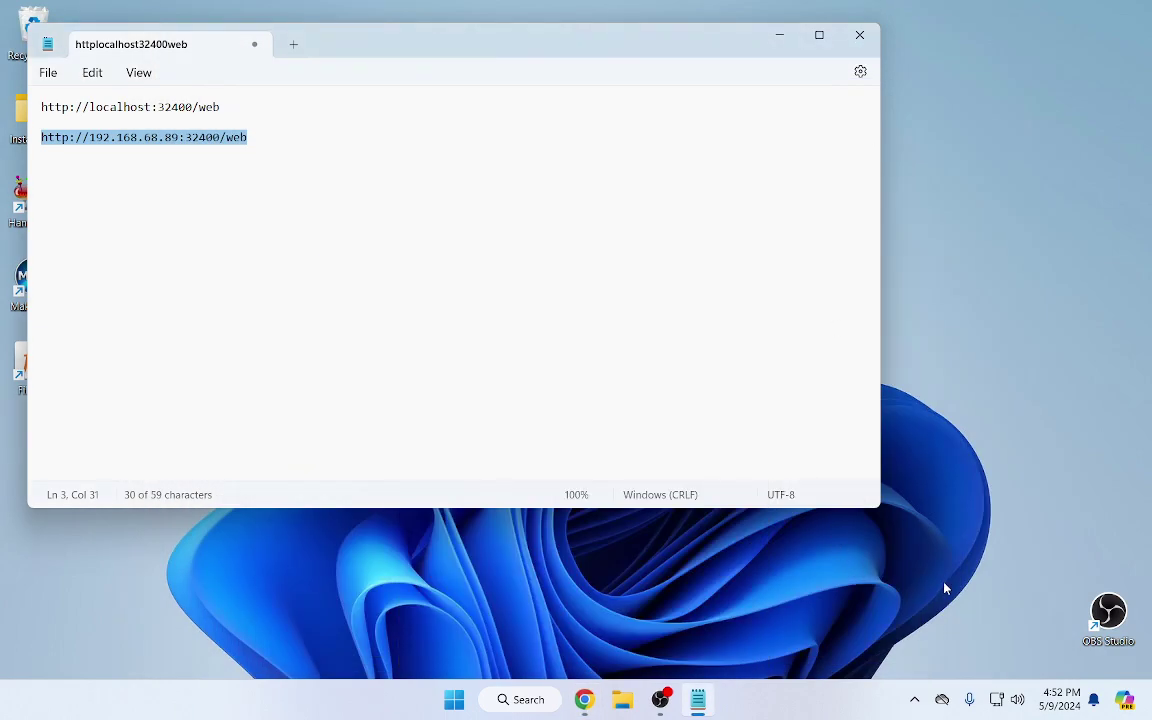
click(914, 700)
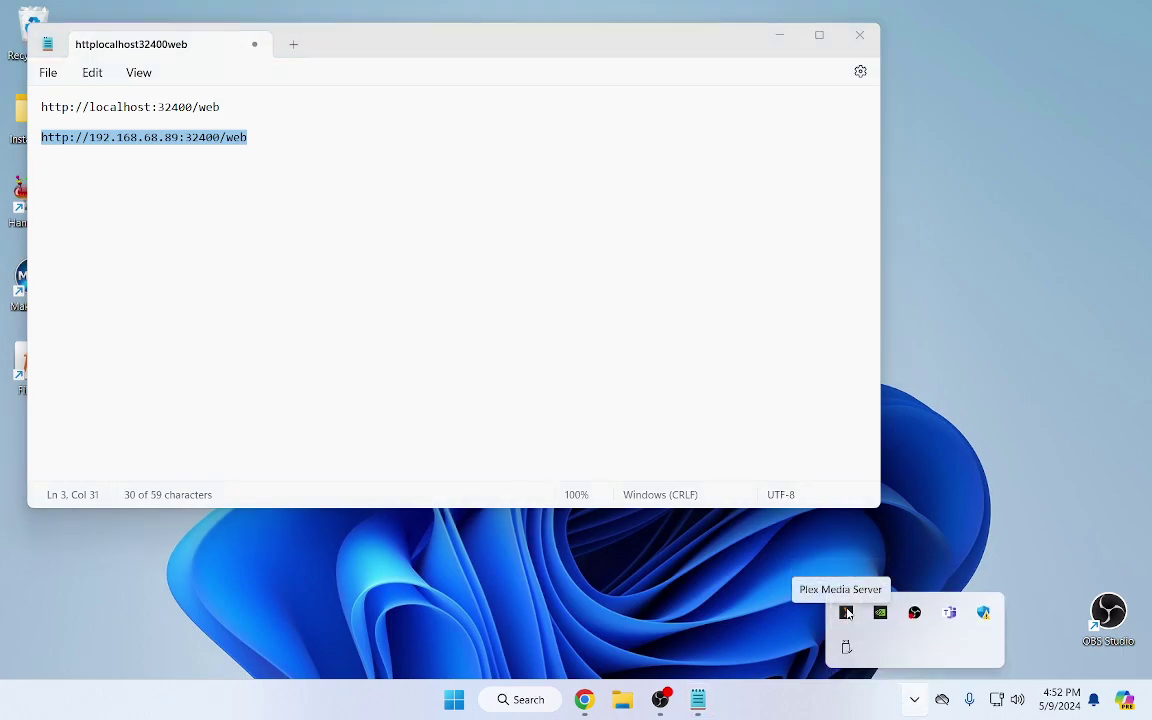
right_click(846, 614)
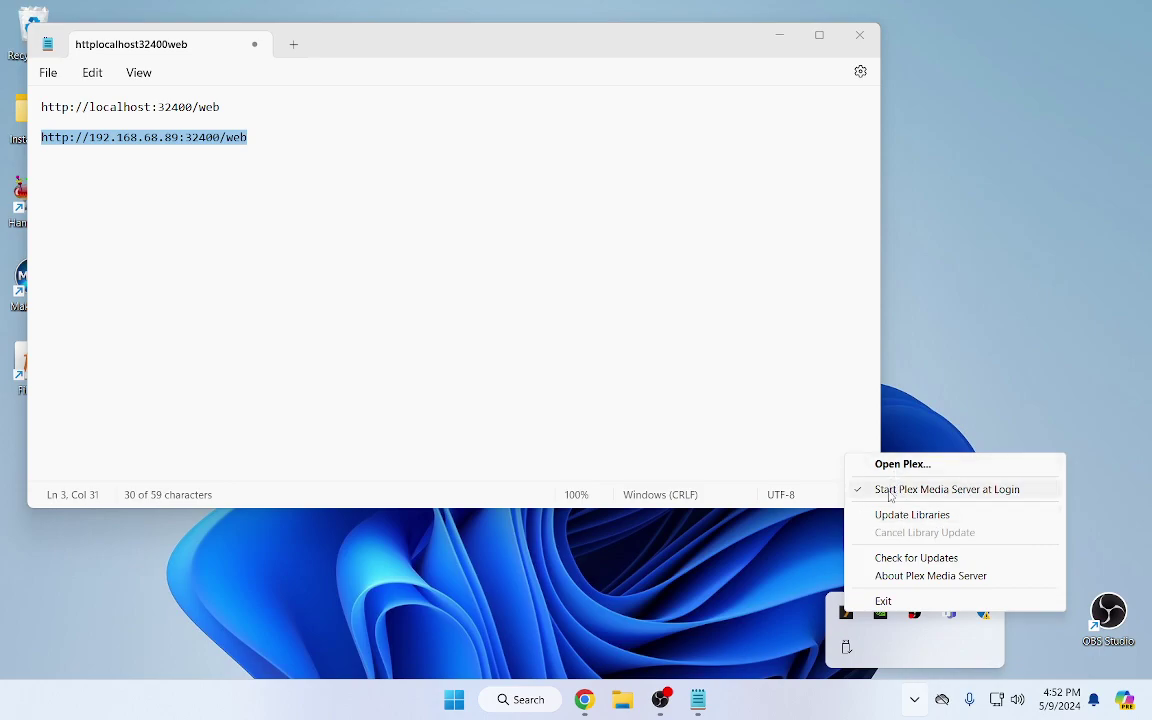
click(979, 490)
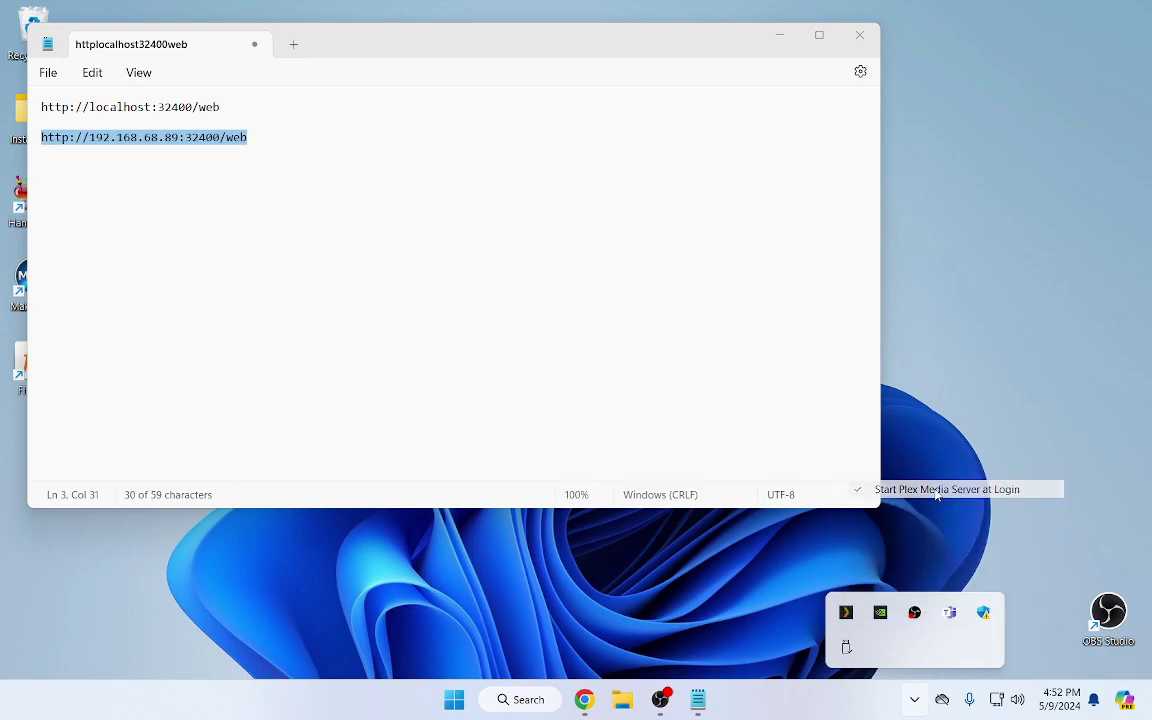
click(914, 699)
right_click(846, 613)
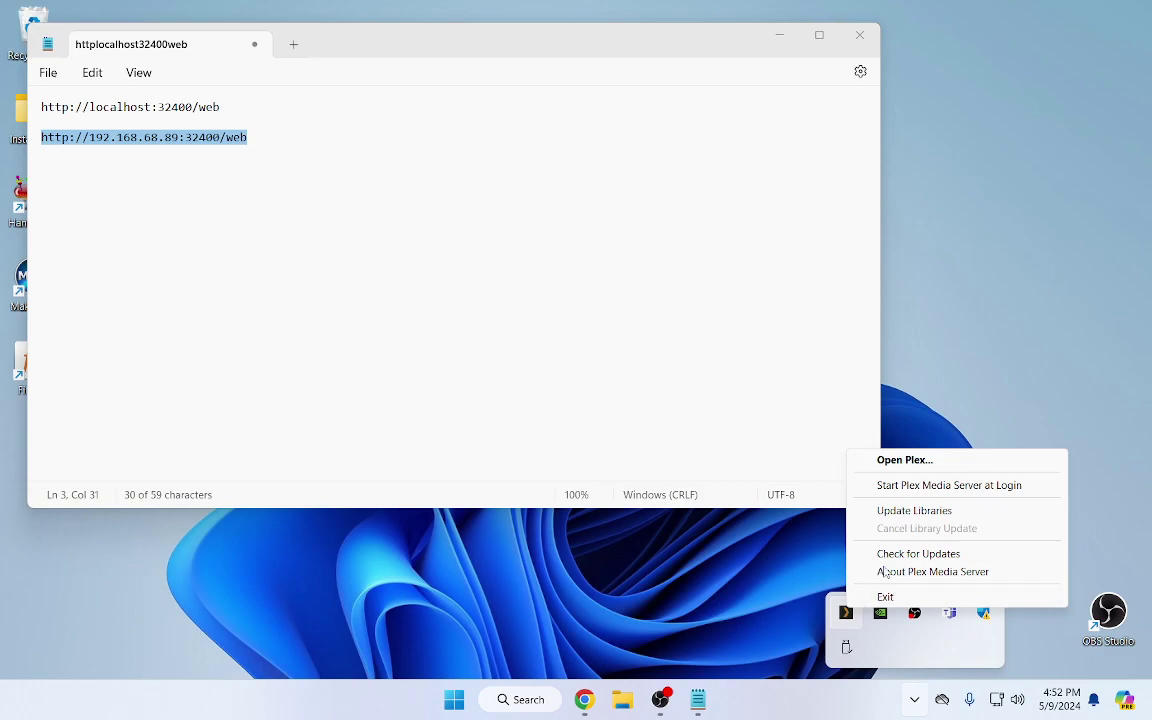
click(907, 488)
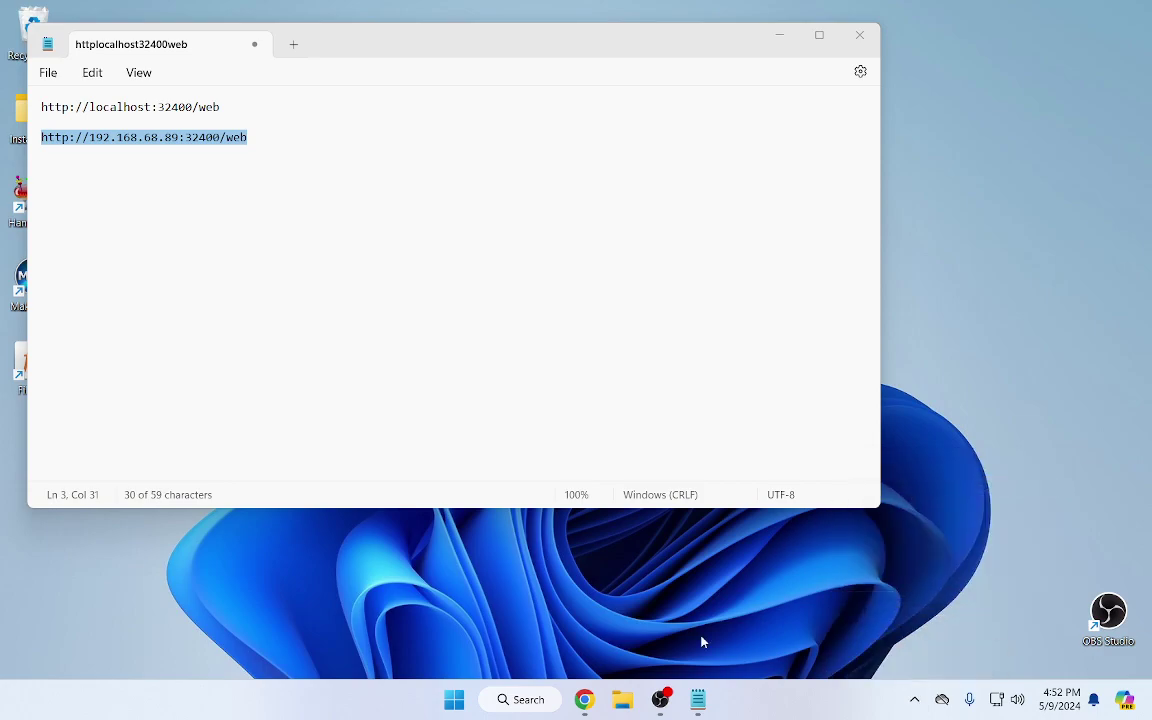